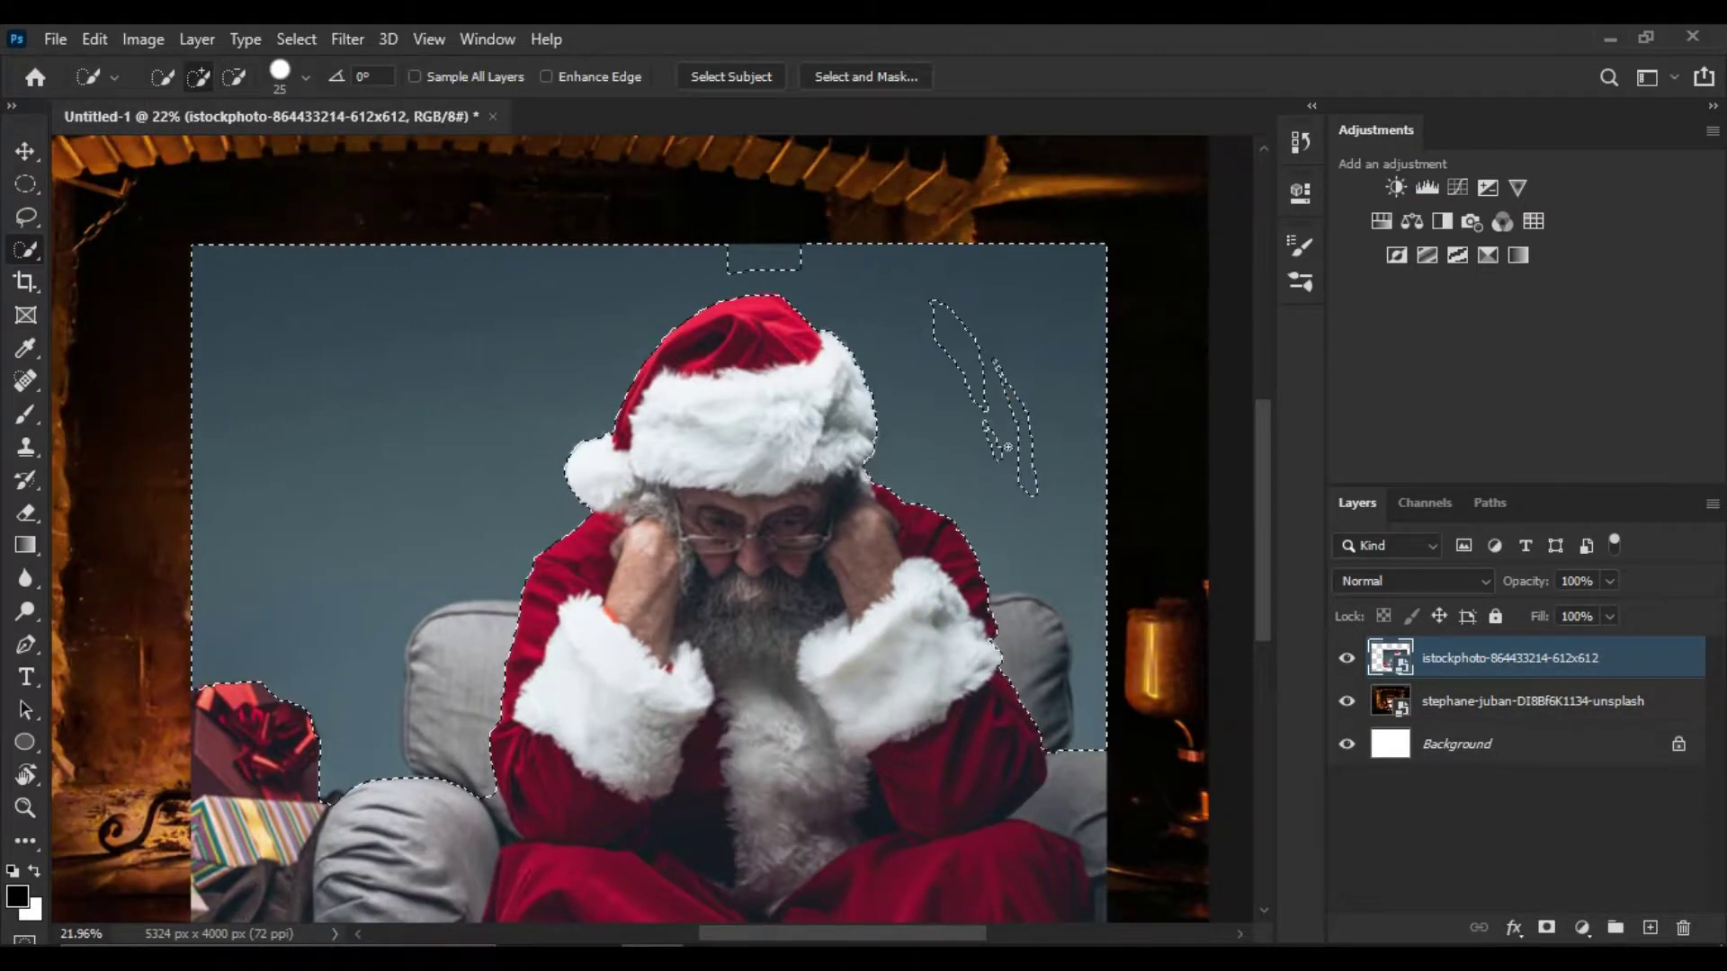
Mask away Santa's grey backdrop and scale him down in front of the fireplace
scroll(551, 534, "up", 5)
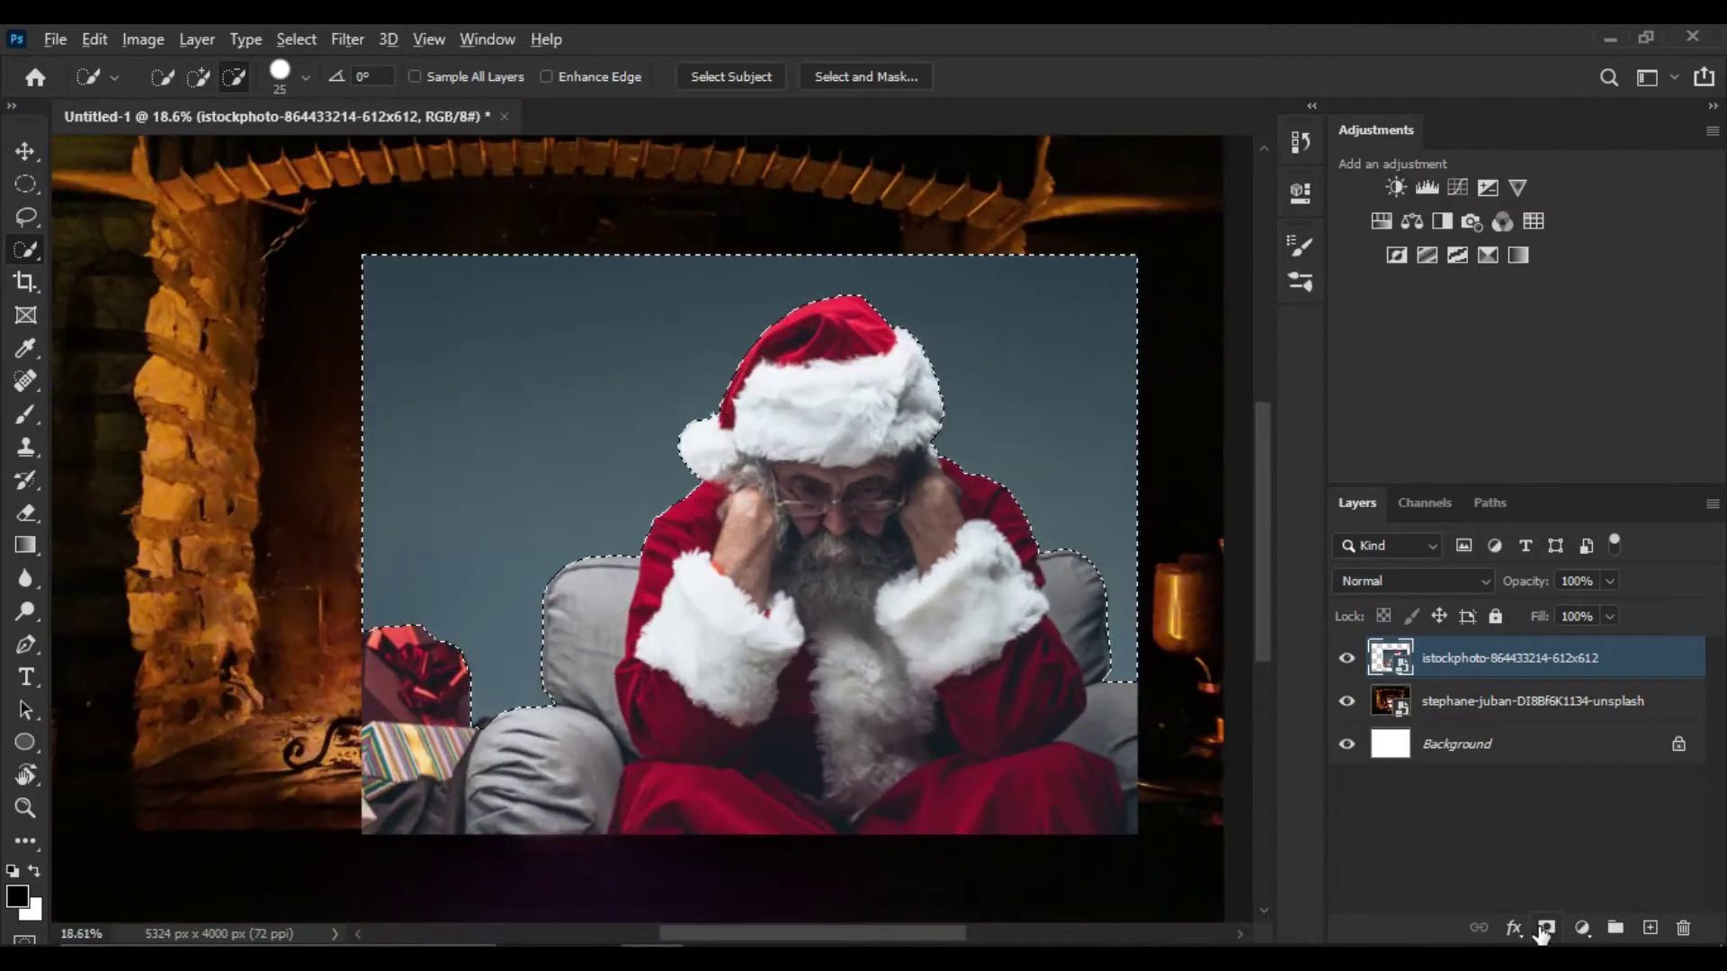
left_click(1546, 927)
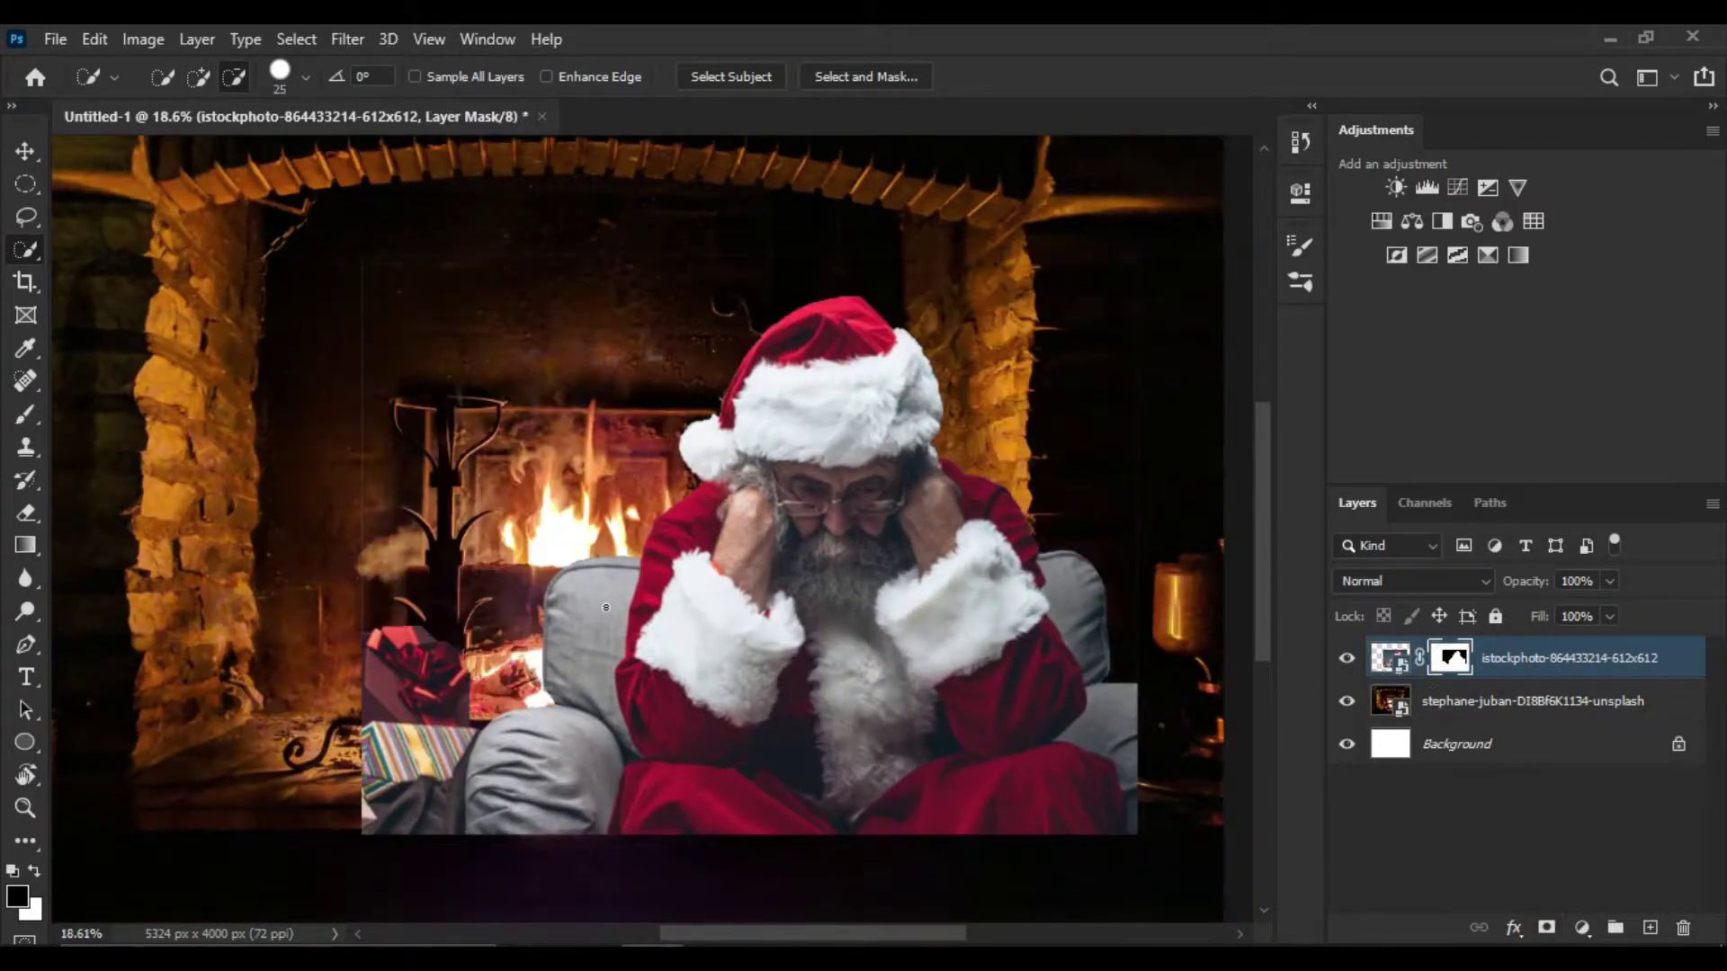
key("ctrl+t")
left_click_drag(1052, 339, 1011, 373)
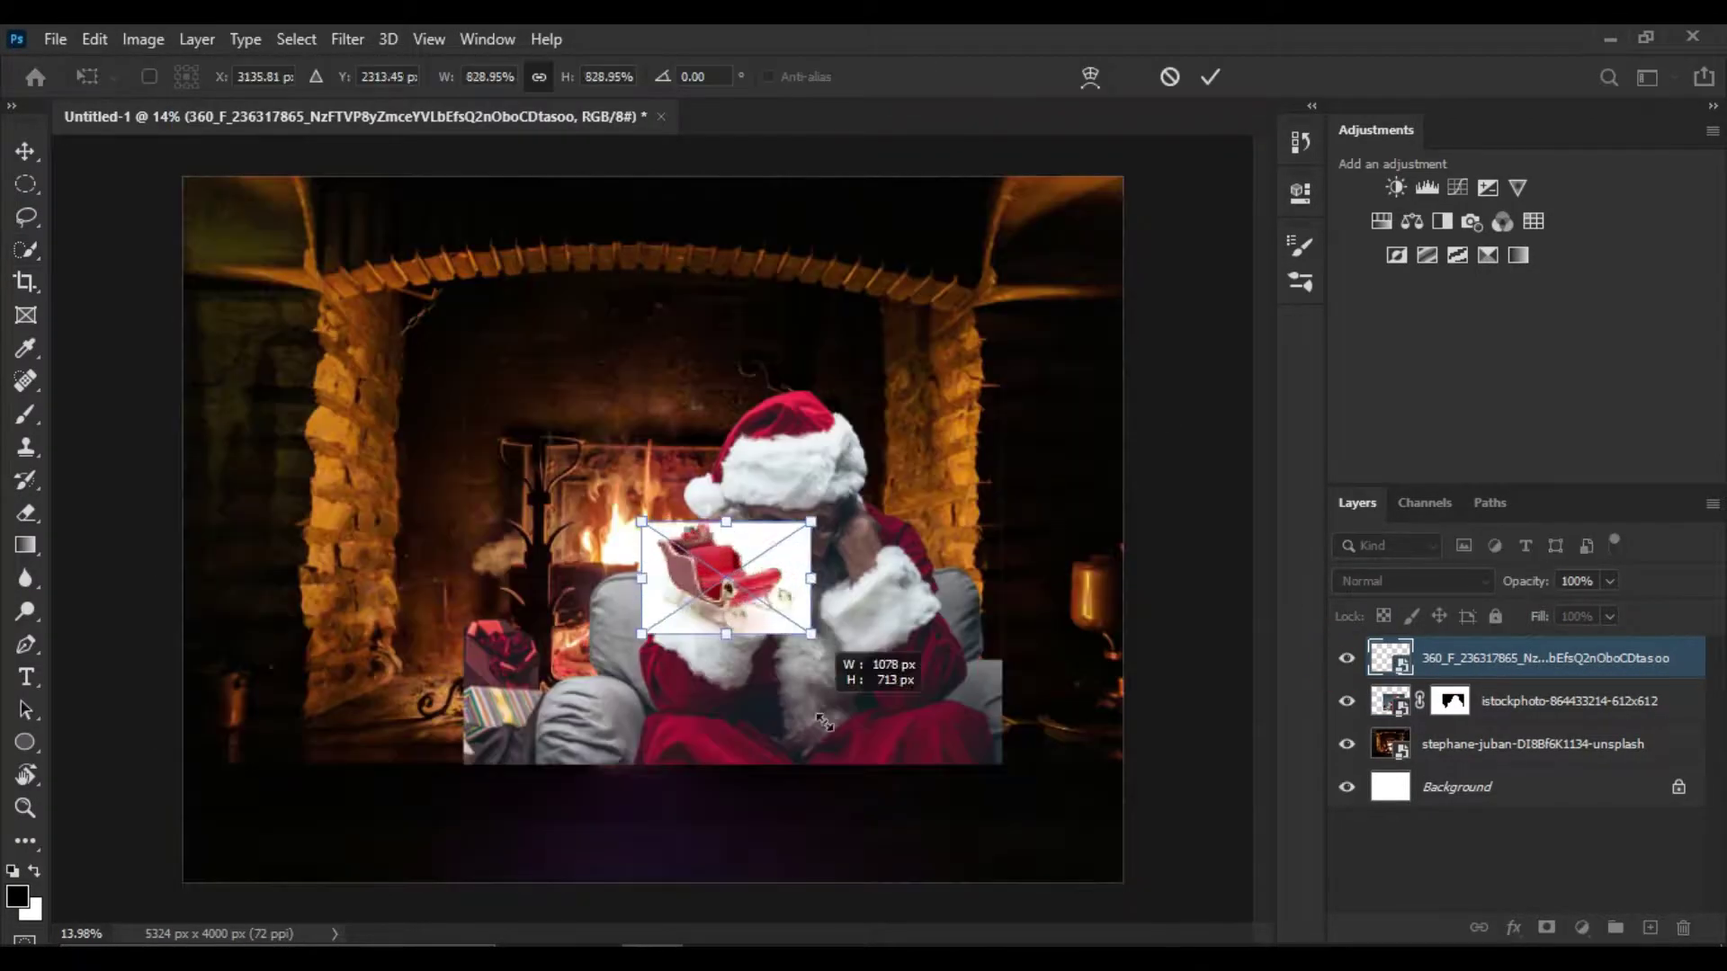
Enlarge the placed sleigh image and select its white background
left_click_drag(637, 687, 258, 837)
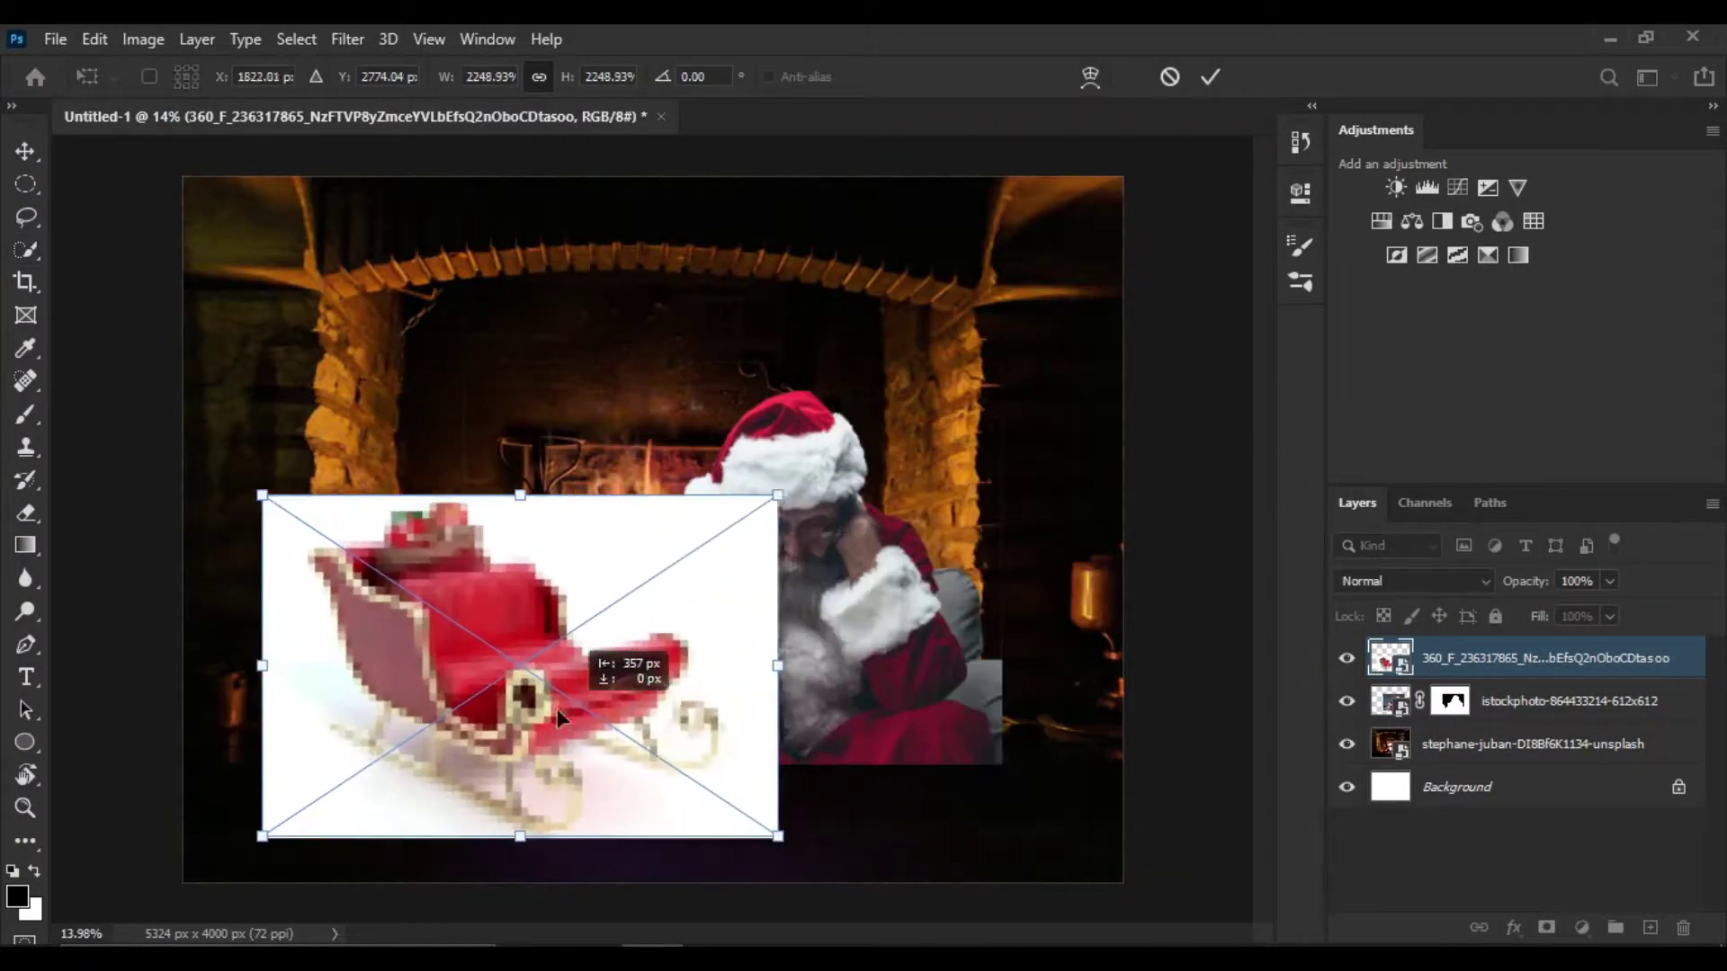
key("Return")
scroll(299, 720, "up", 2)
mouse_move(458, 463)
left_mouse_down()
mouse_move(788, 821)
mouse_move(270, 837)
left_mouse_up()
Hide the sleigh's white background with a layer mask
scroll(788, 821, "up", 2)
scroll(788, 821, "up", 2)
scroll(688, 609, "down", 3)
left_click(1546, 928)
Refine the sleigh mask edges along the armrest in Select and Mask
key("alt+ctrl+r")
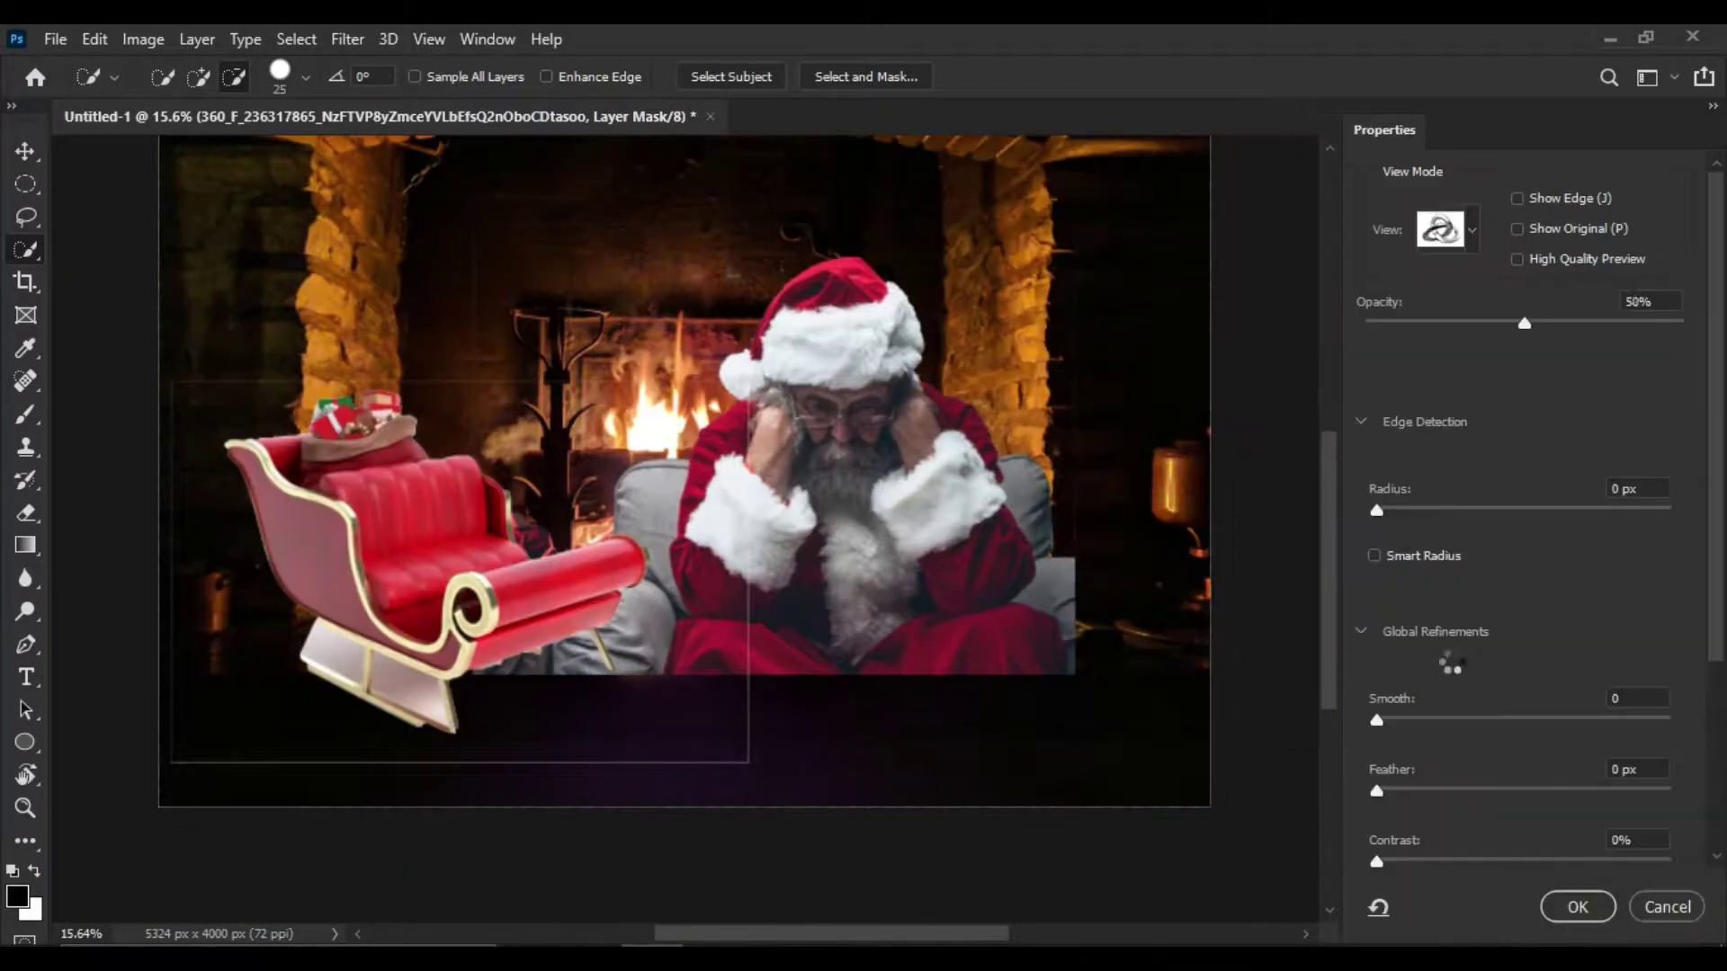
scroll(562, 413, "up", 2)
scroll(358, 675, "up", 2)
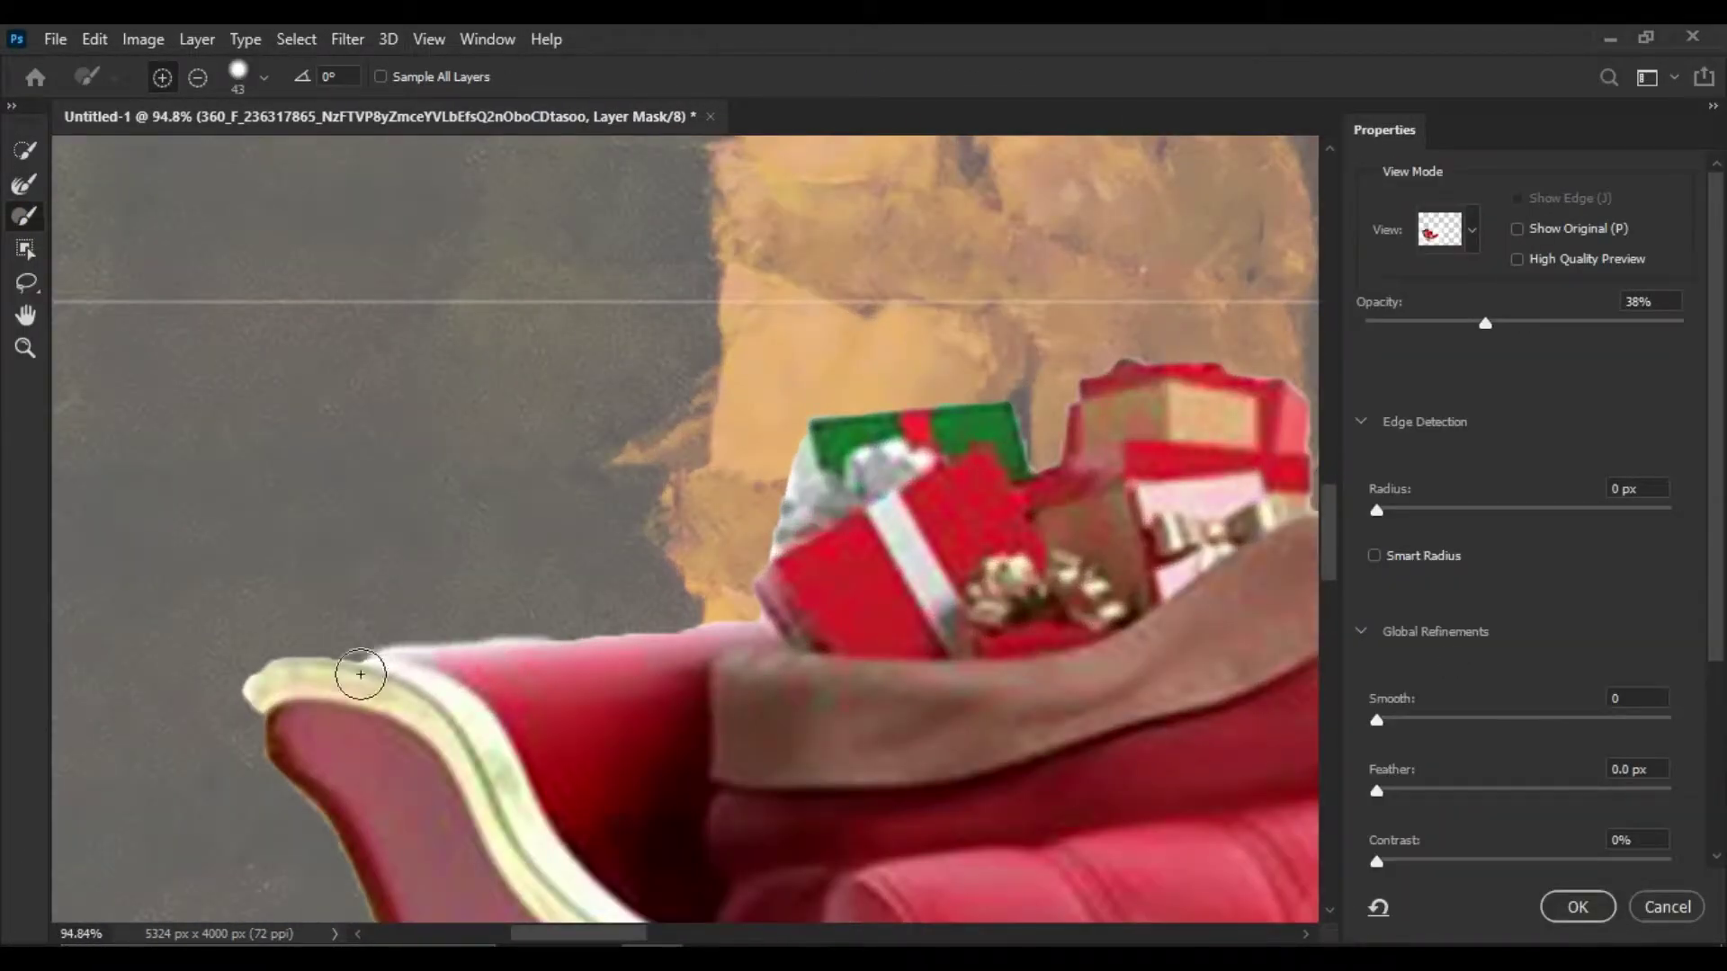
scroll(605, 563, "up", 1)
left_click_drag(385, 643, 558, 589)
left_click_drag(355, 551, 809, 513)
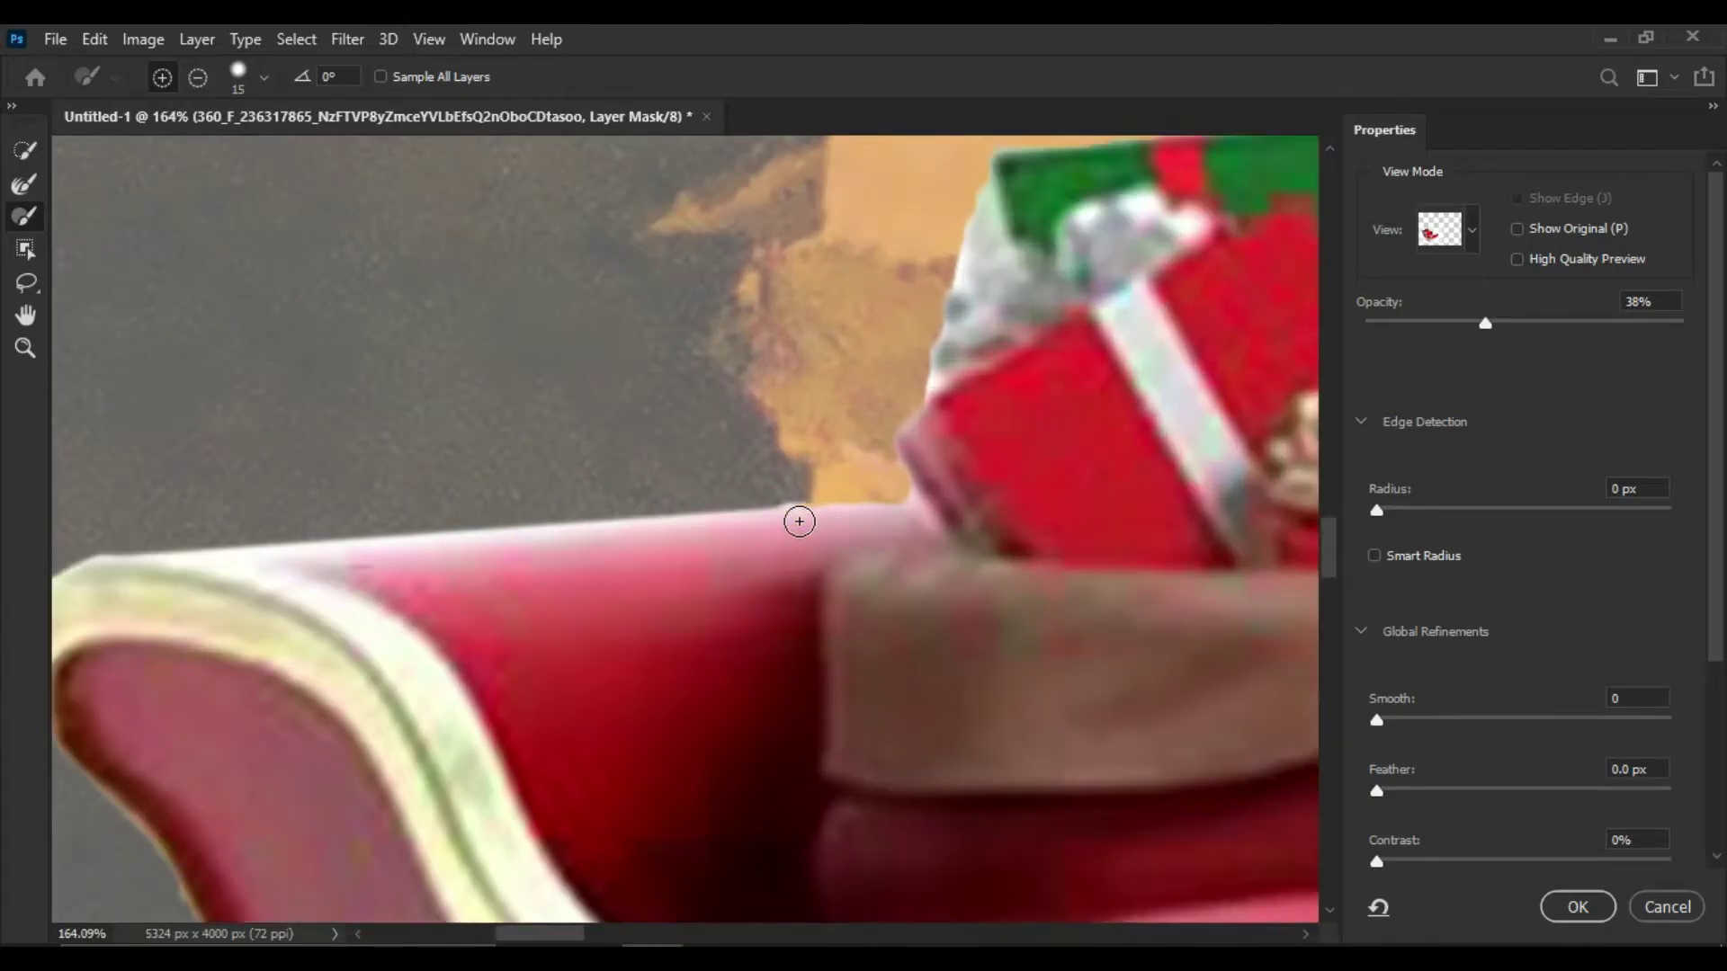
scroll(809, 513, "down", 5)
scroll(451, 661, "up", 5)
scroll(440, 655, "down", 5)
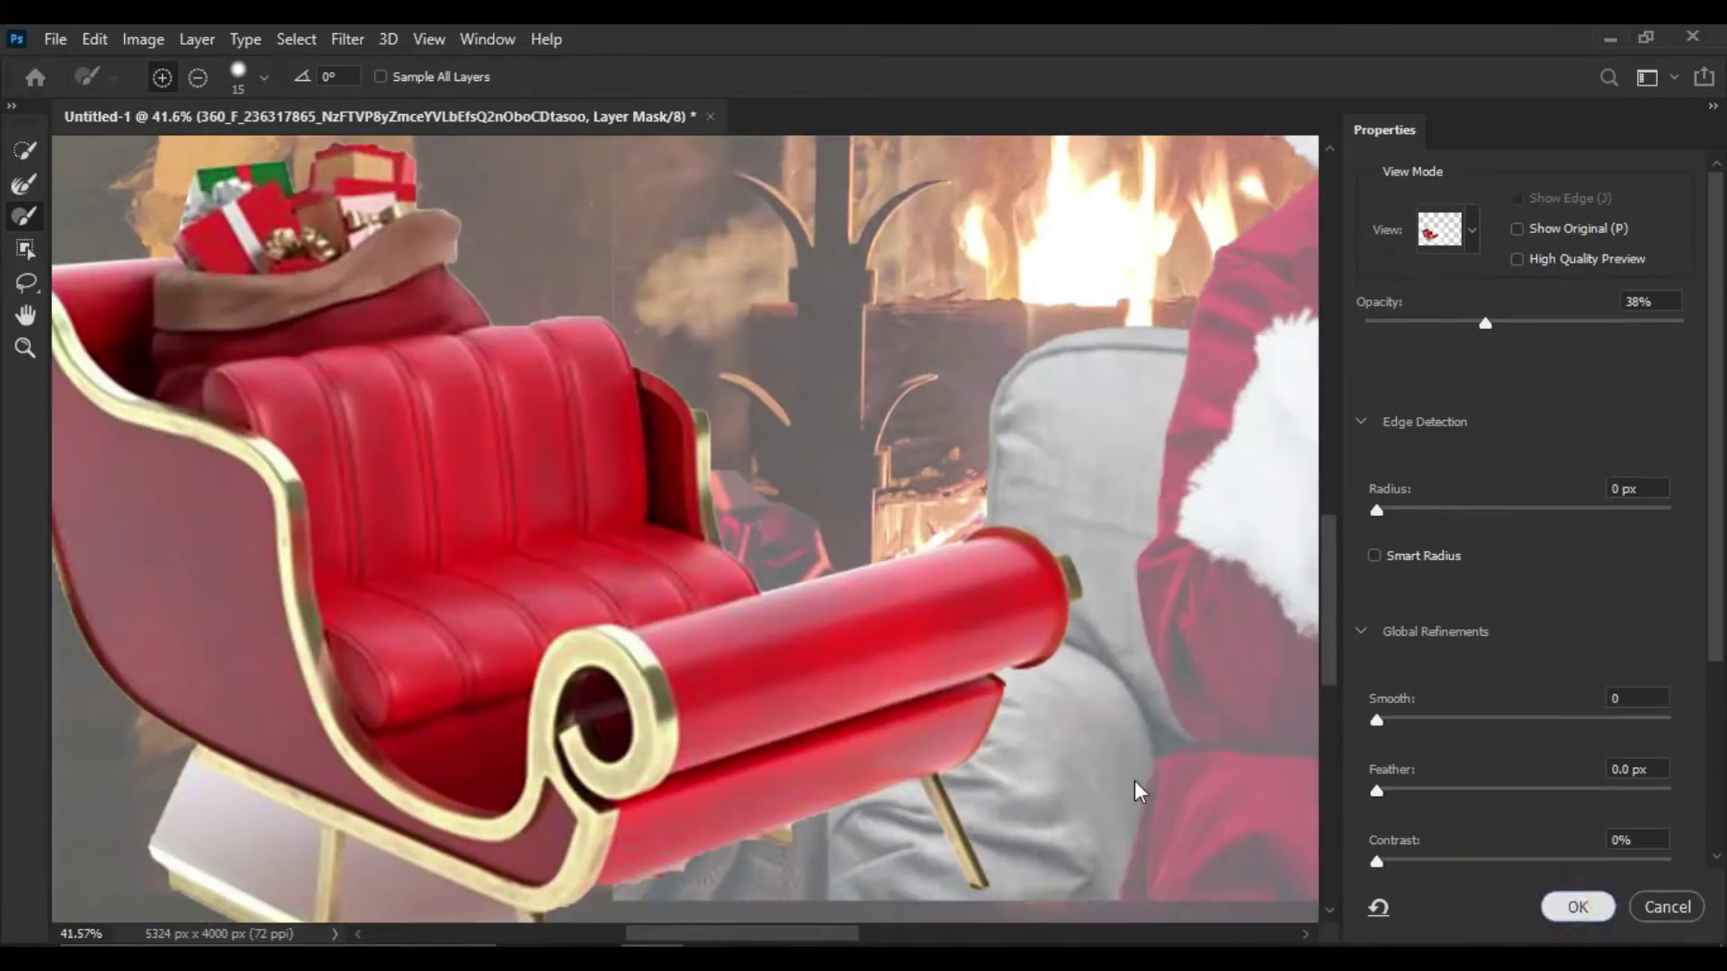
left_click(1577, 906)
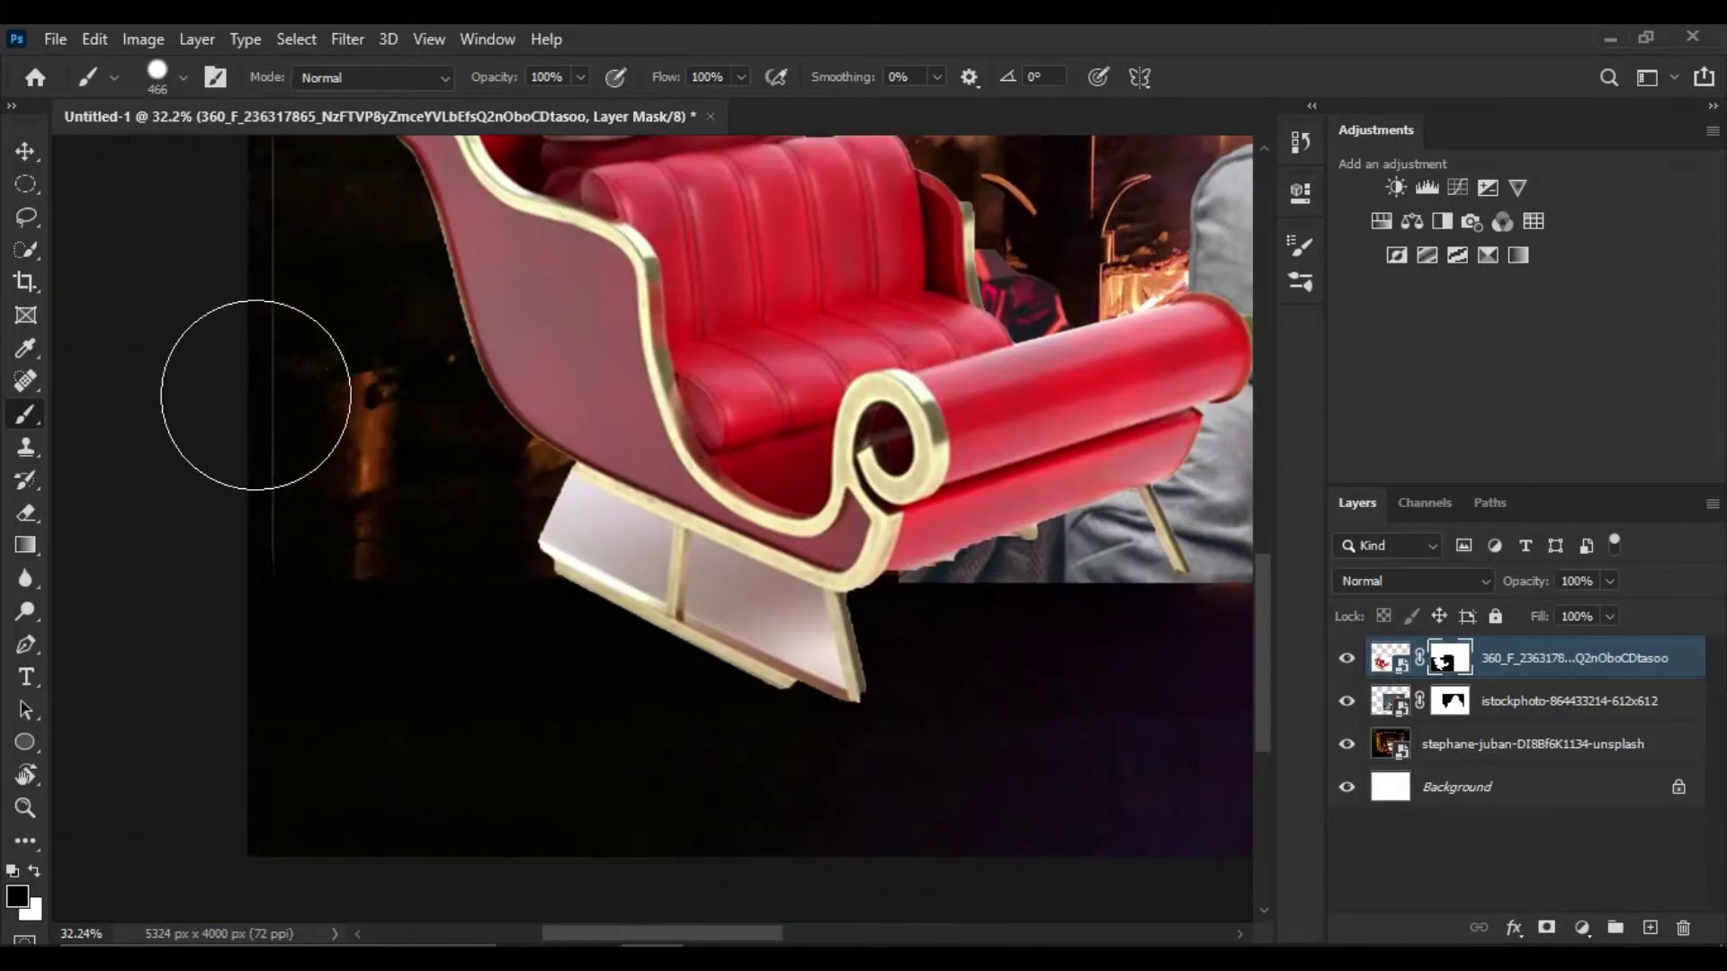
Move the sleigh layer beneath Santa and position it behind his armchair
scroll(239, 752, "down", 3)
key("ctrl+t")
key("Return")
key("ctrl+bracketleft")
key("ctrl+t")
left_click_drag(598, 643, 659, 624)
key("ctrl+t")
left_click_drag(555, 629, 612, 646)
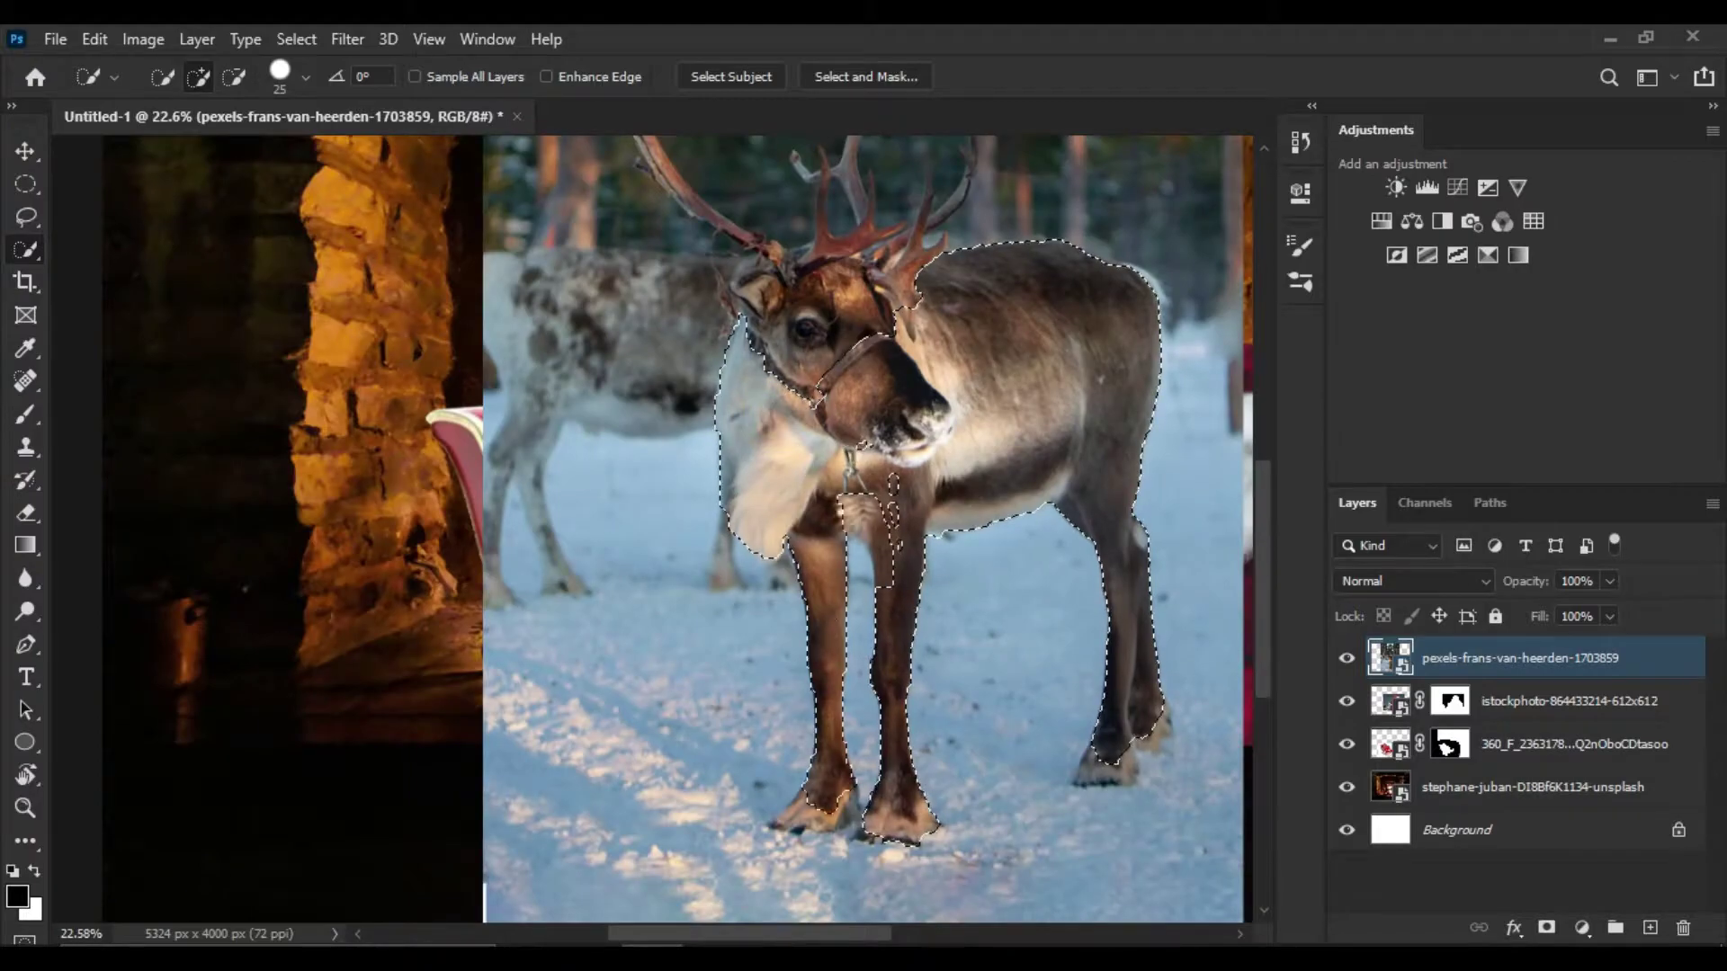
Extend the reindeer selection over its head, neck, antler base and antler tines
left_click_drag(836, 521, 810, 341)
scroll(980, 491, "up", 2)
scroll(899, 485, "up", 3)
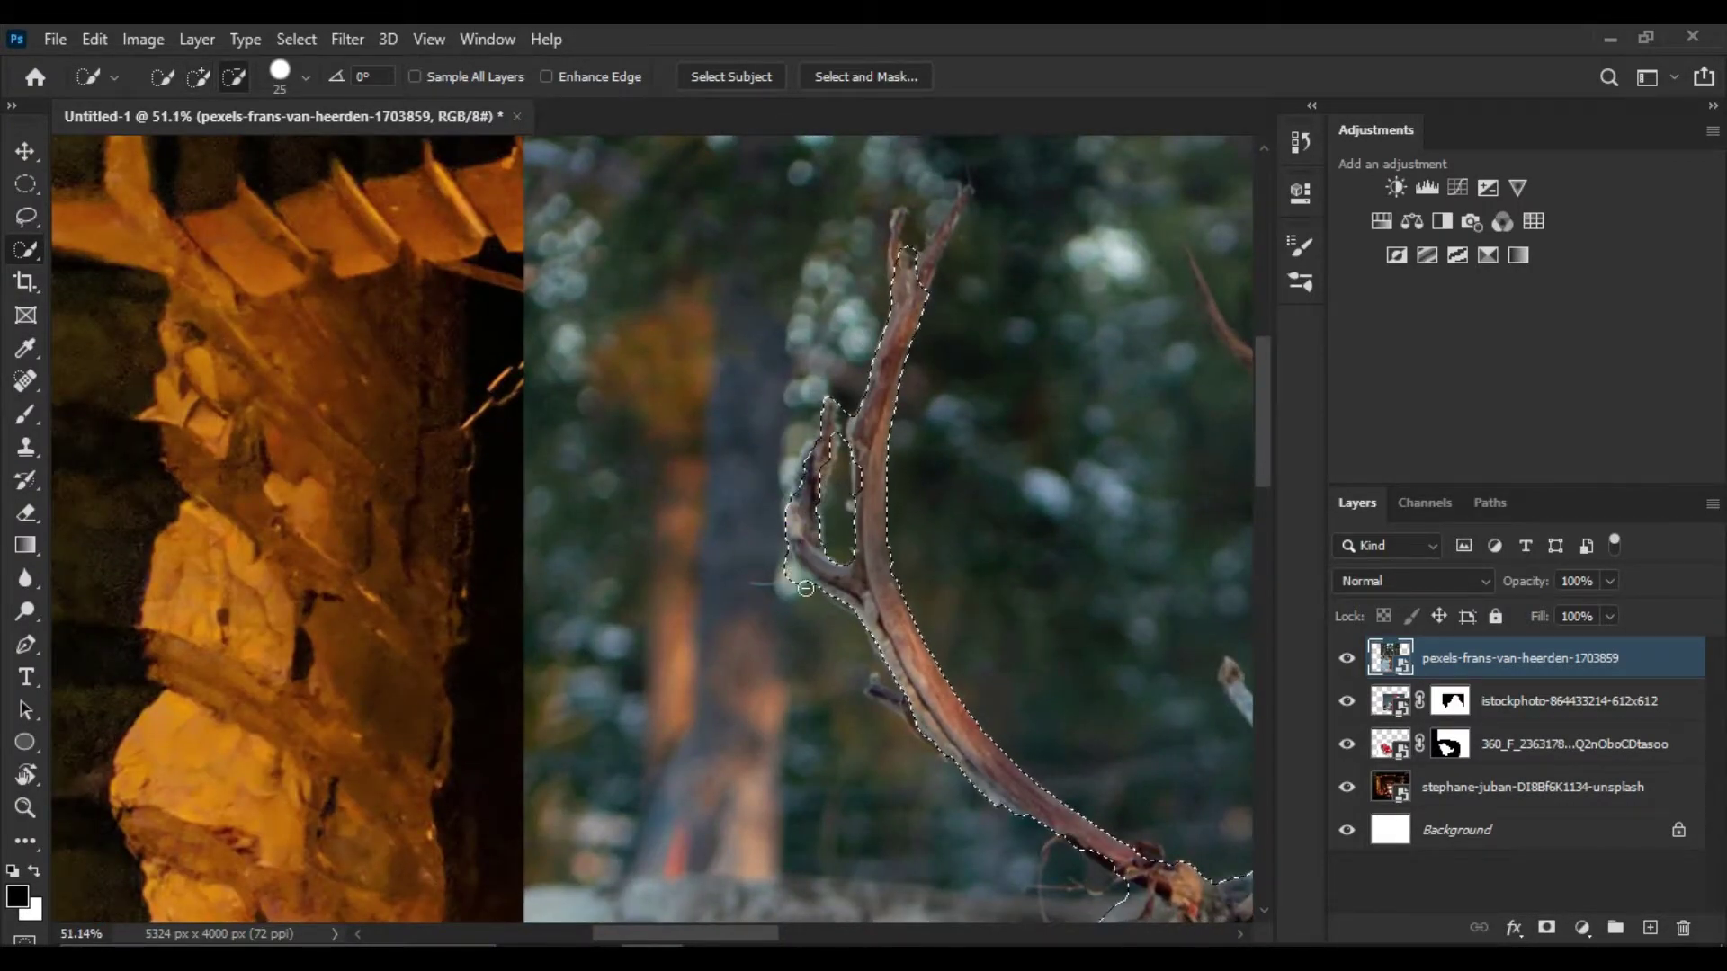
scroll(795, 576, "up", 1)
left_click_drag(799, 494, 223, 360)
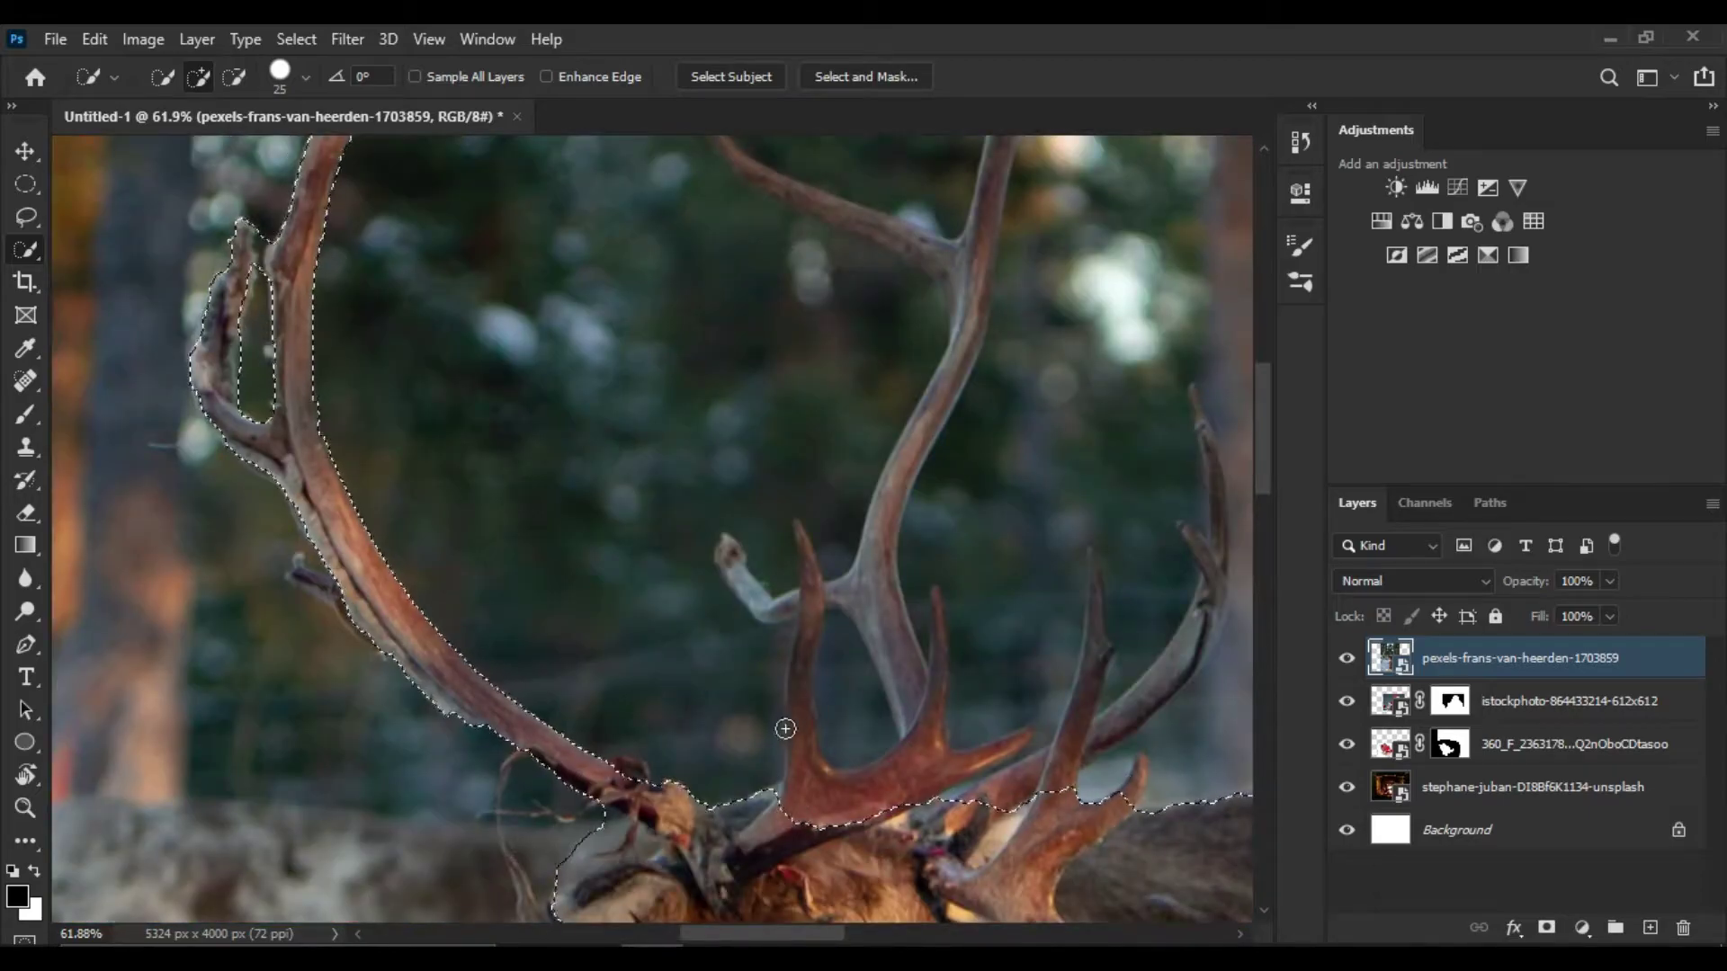
left_click(767, 608)
left_click_drag(767, 609, 733, 563)
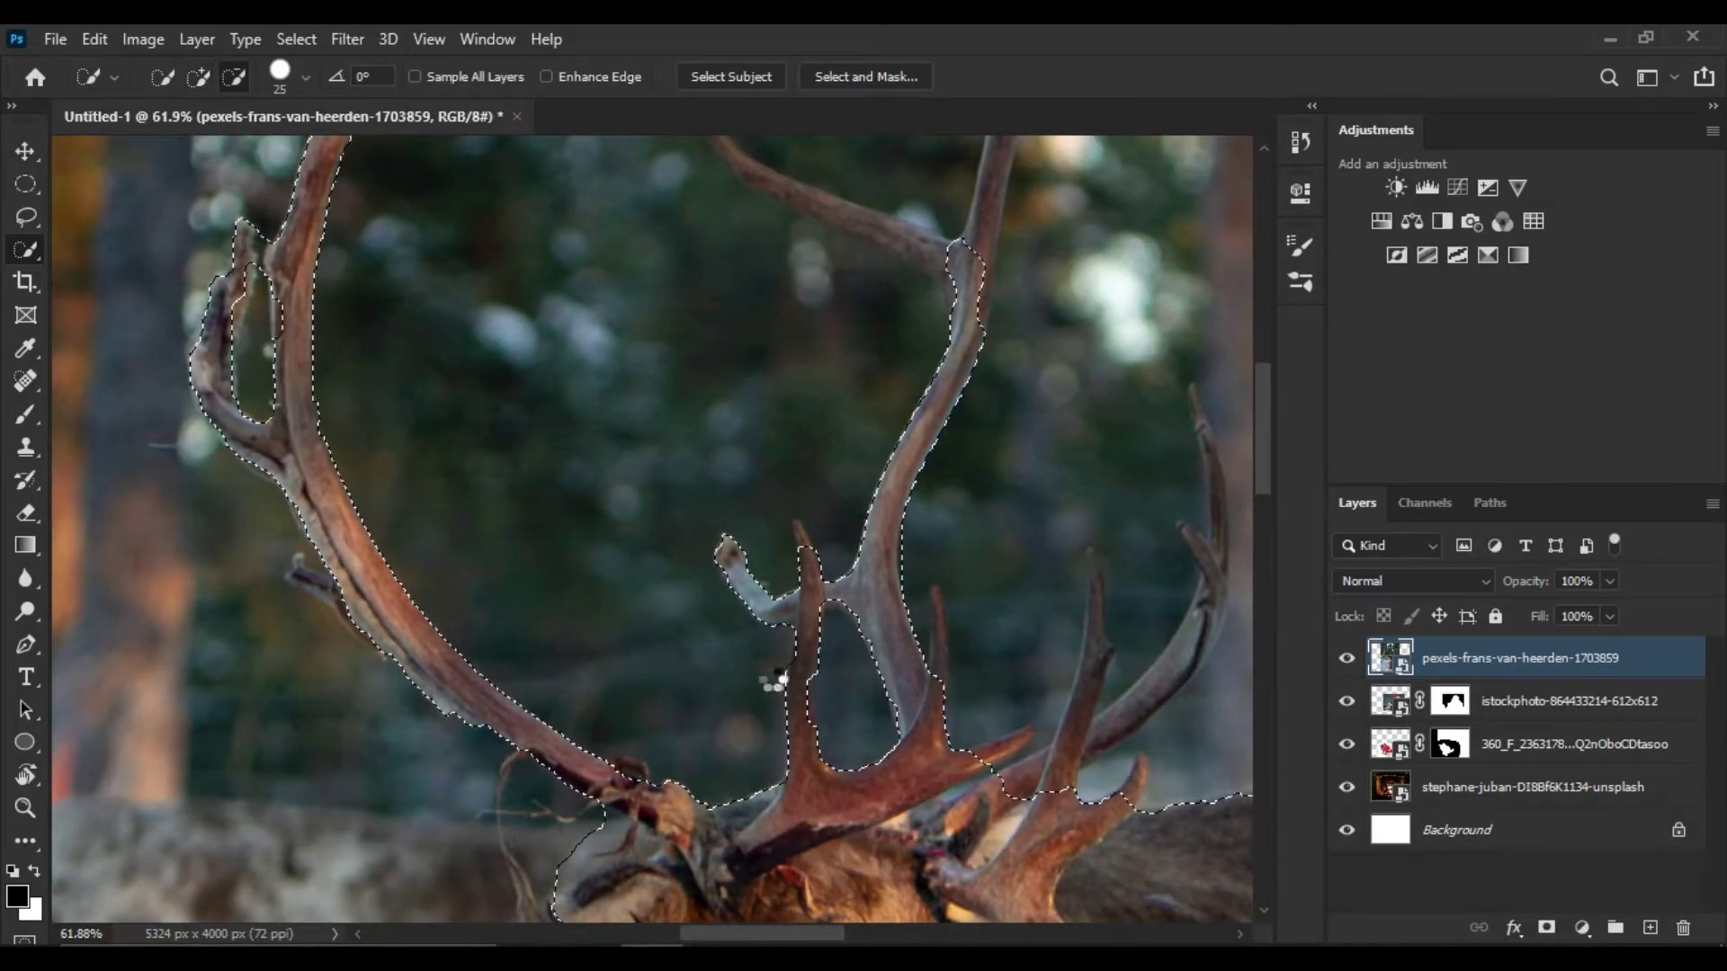
scroll(769, 630, "up", 4)
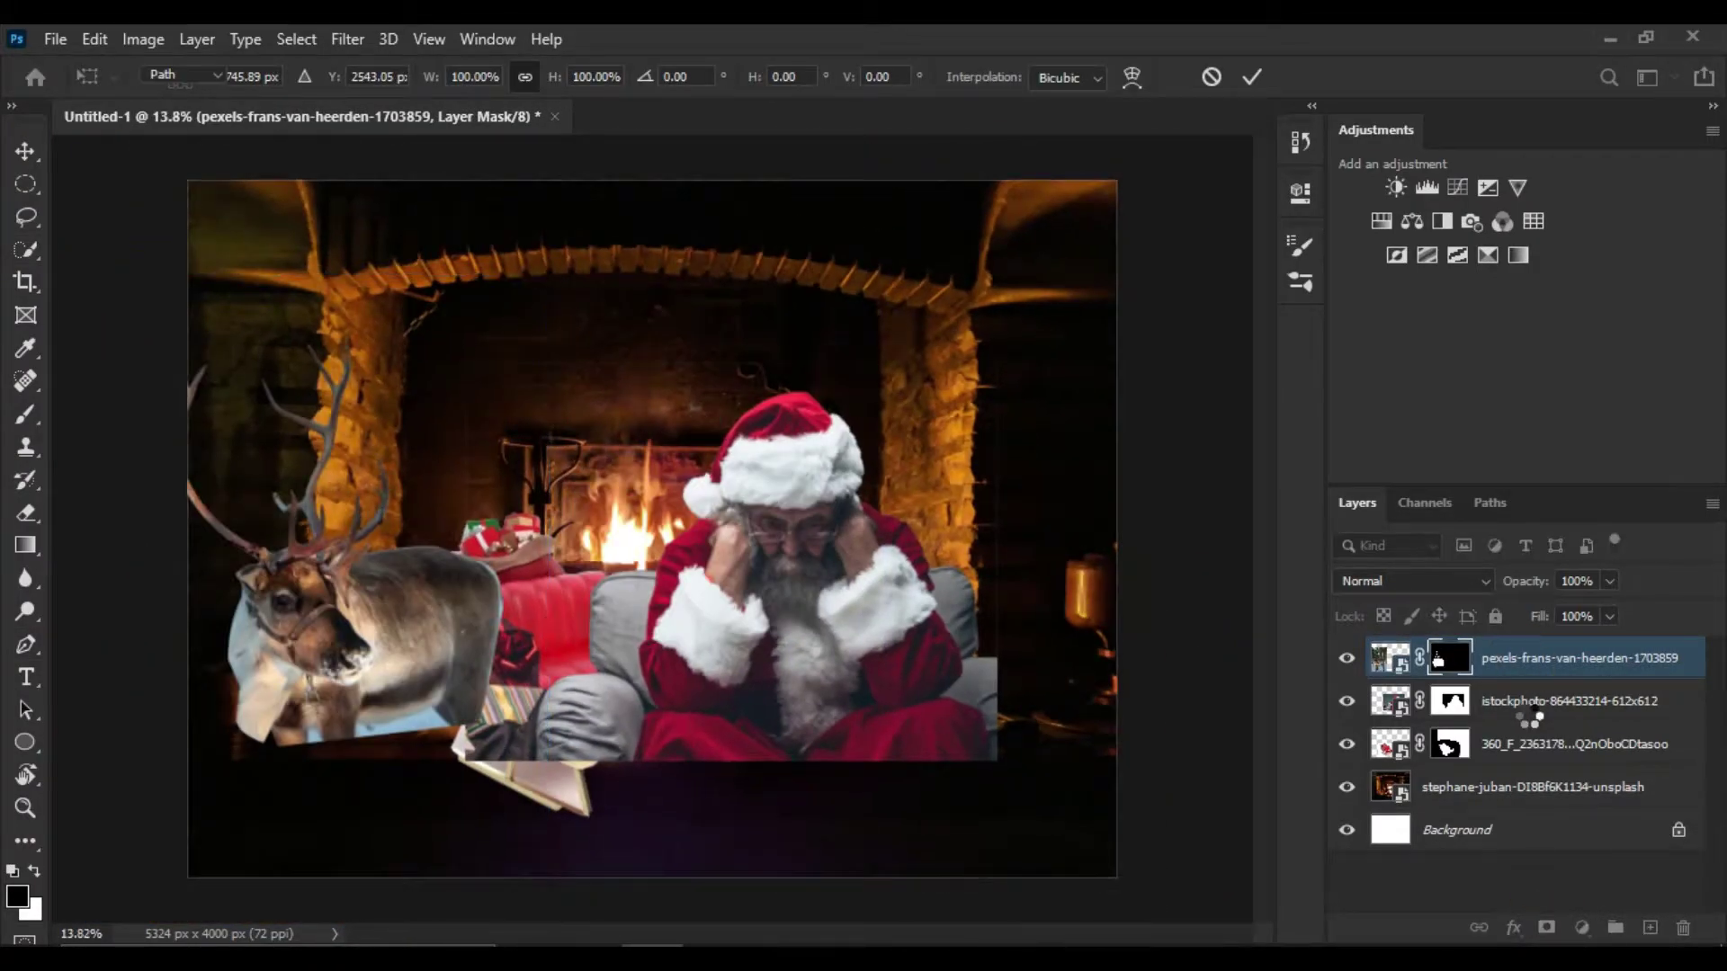
Drop the reindeer layer below Santa and the sleigh, and mirror the sleigh to Santa's right
left_click_drag(1526, 665, 1524, 781)
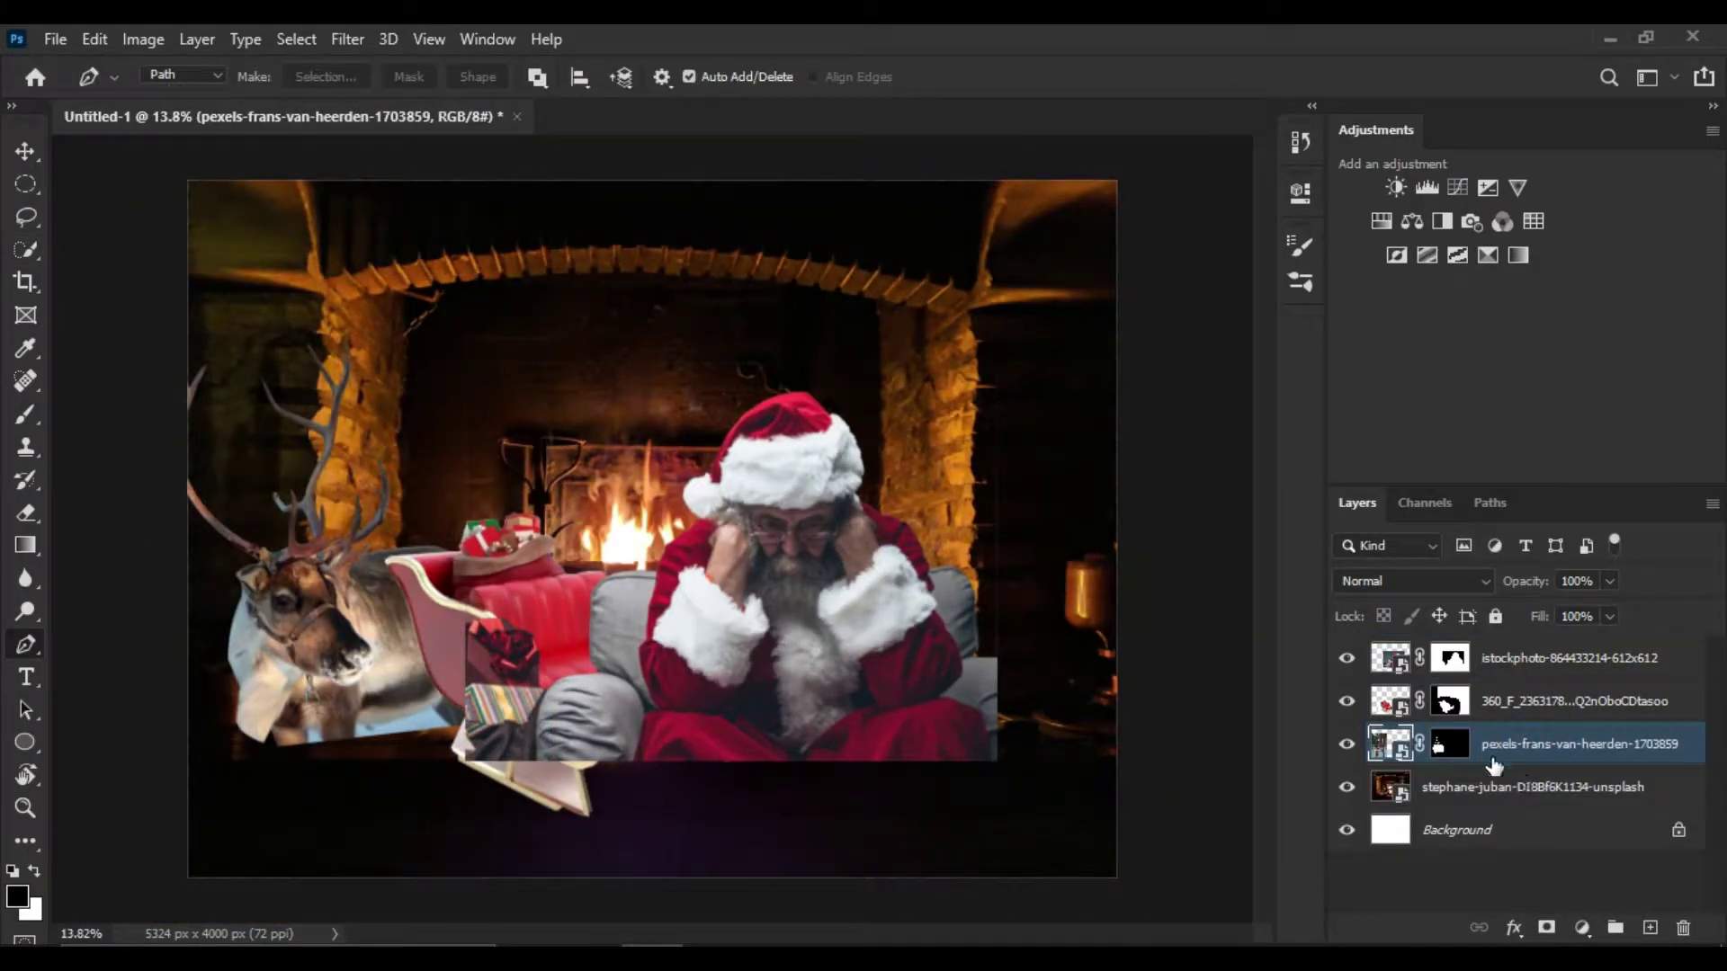
left_click(1529, 701)
key("ctrl+t")
left_click_drag(540, 648, 882, 552)
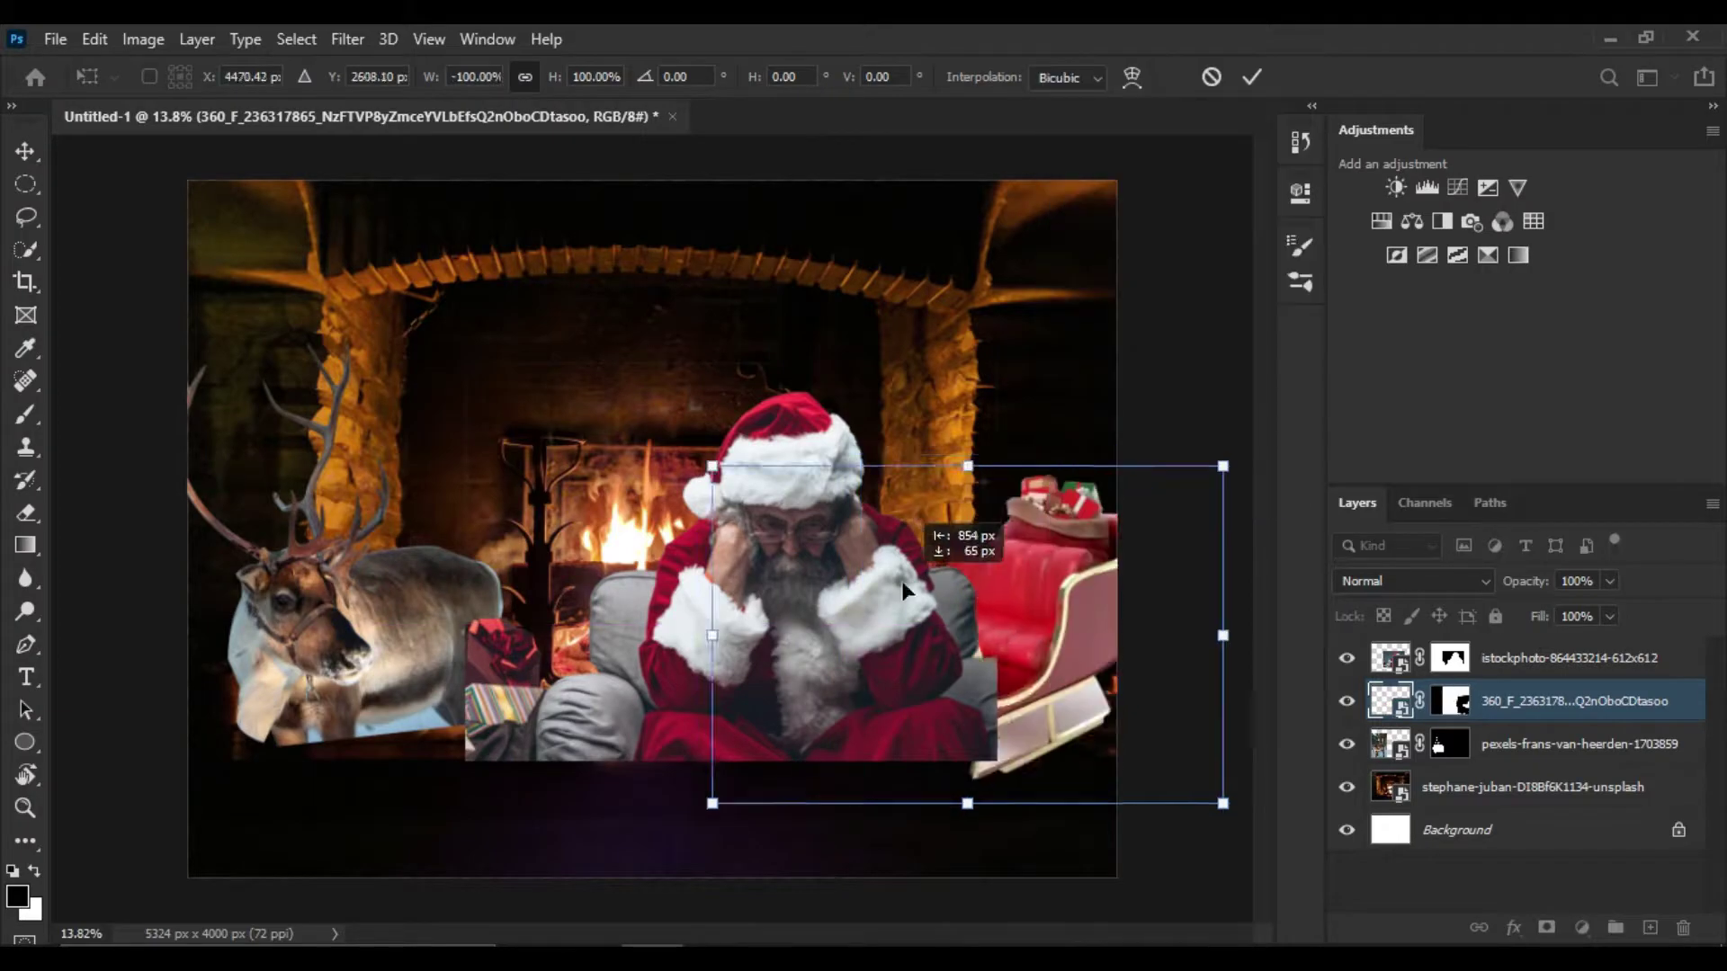
left_click(1253, 77)
Nudge Santa, sleigh and reindeer into place, and bring in the red gift pile image
left_click_drag(809, 656, 788, 669)
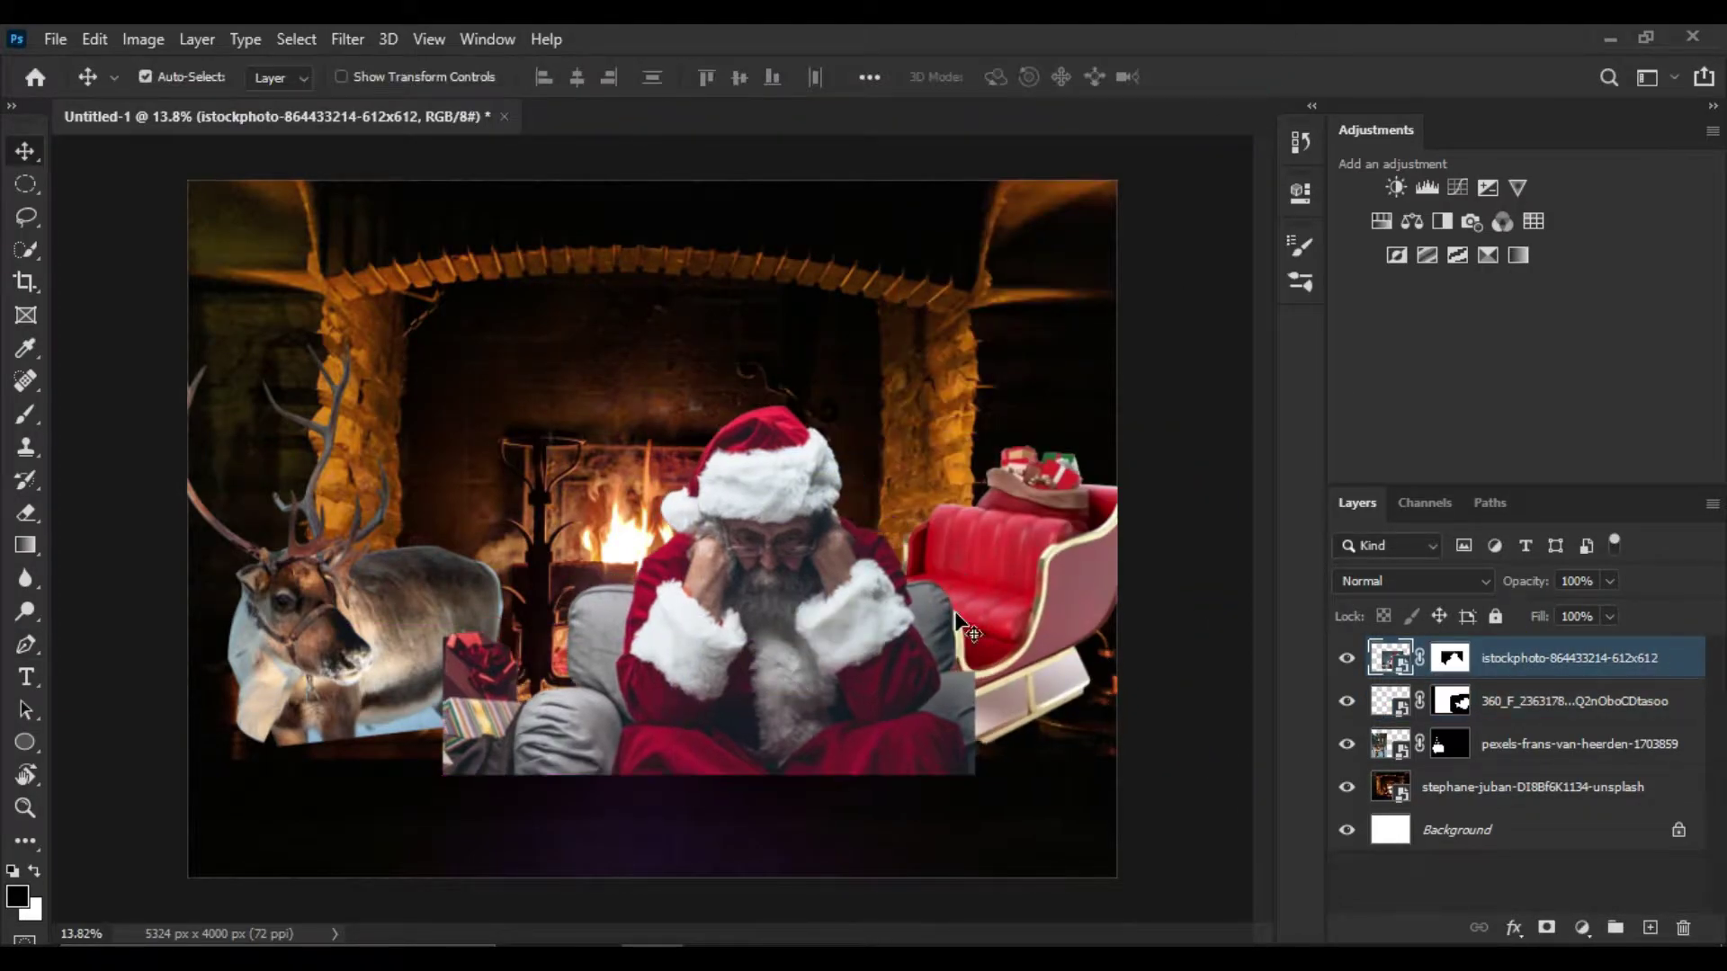
left_click_drag(1002, 585, 980, 608)
mouse_move(396, 601)
left_mouse_down()
mouse_move(469, 603)
mouse_move(479, 586)
left_mouse_up()
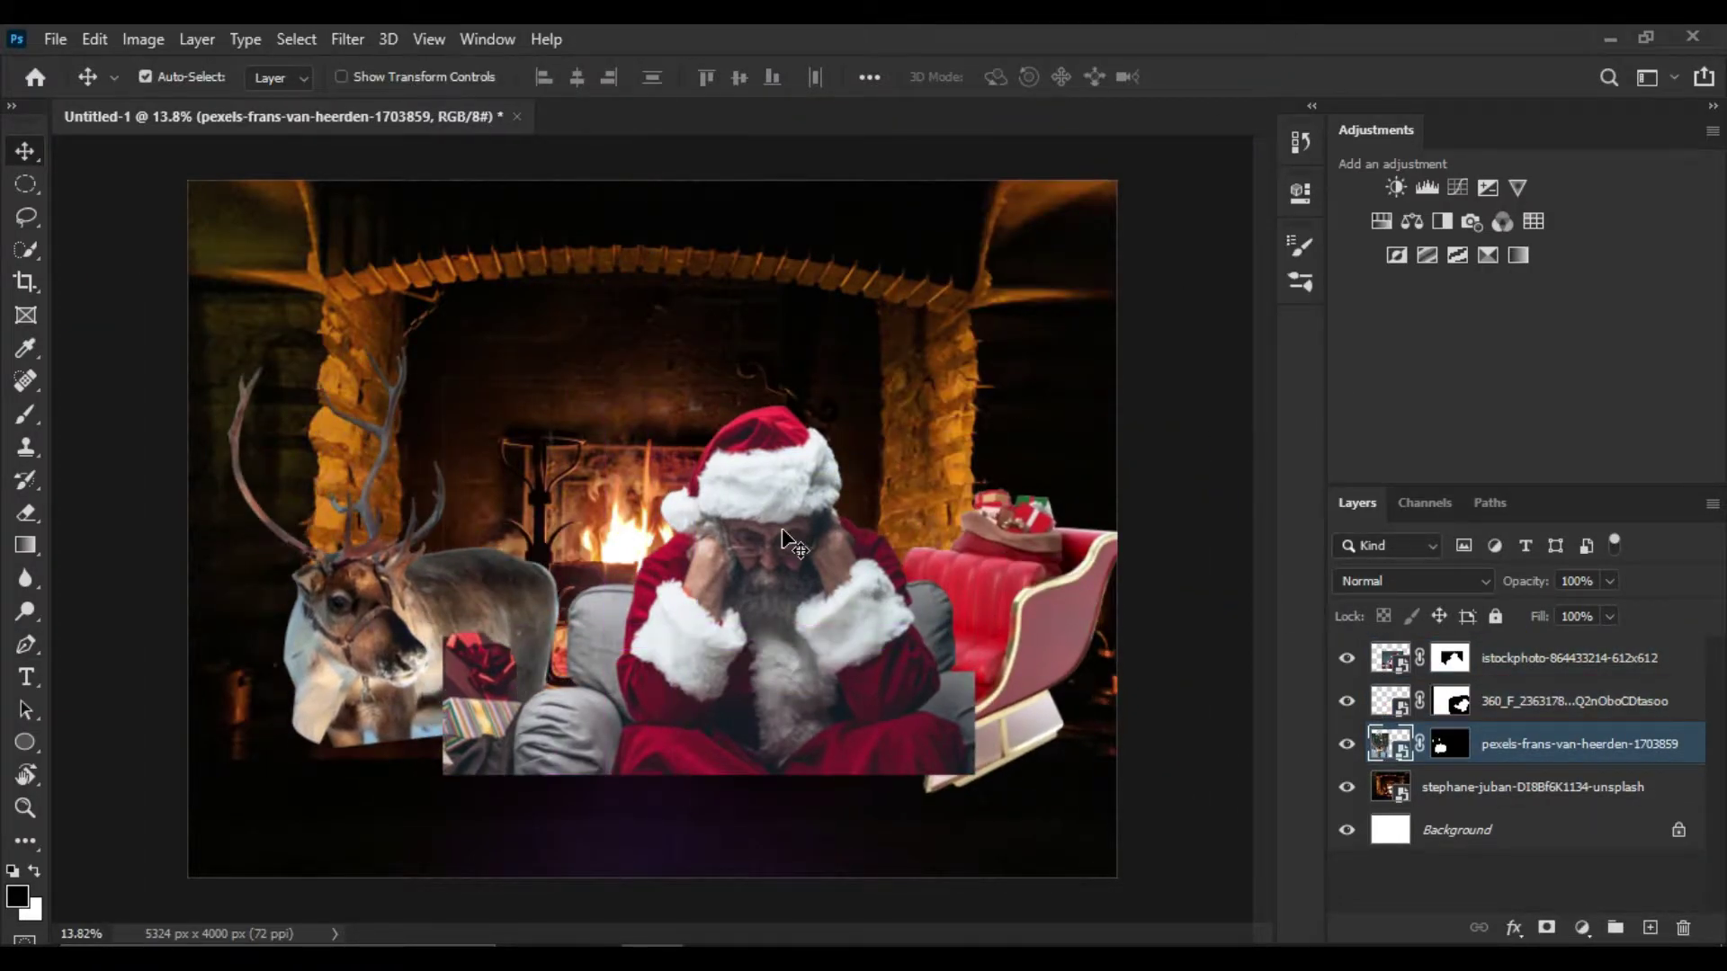
left_click(589, 842)
left_click_drag(1205, 583, 629, 540)
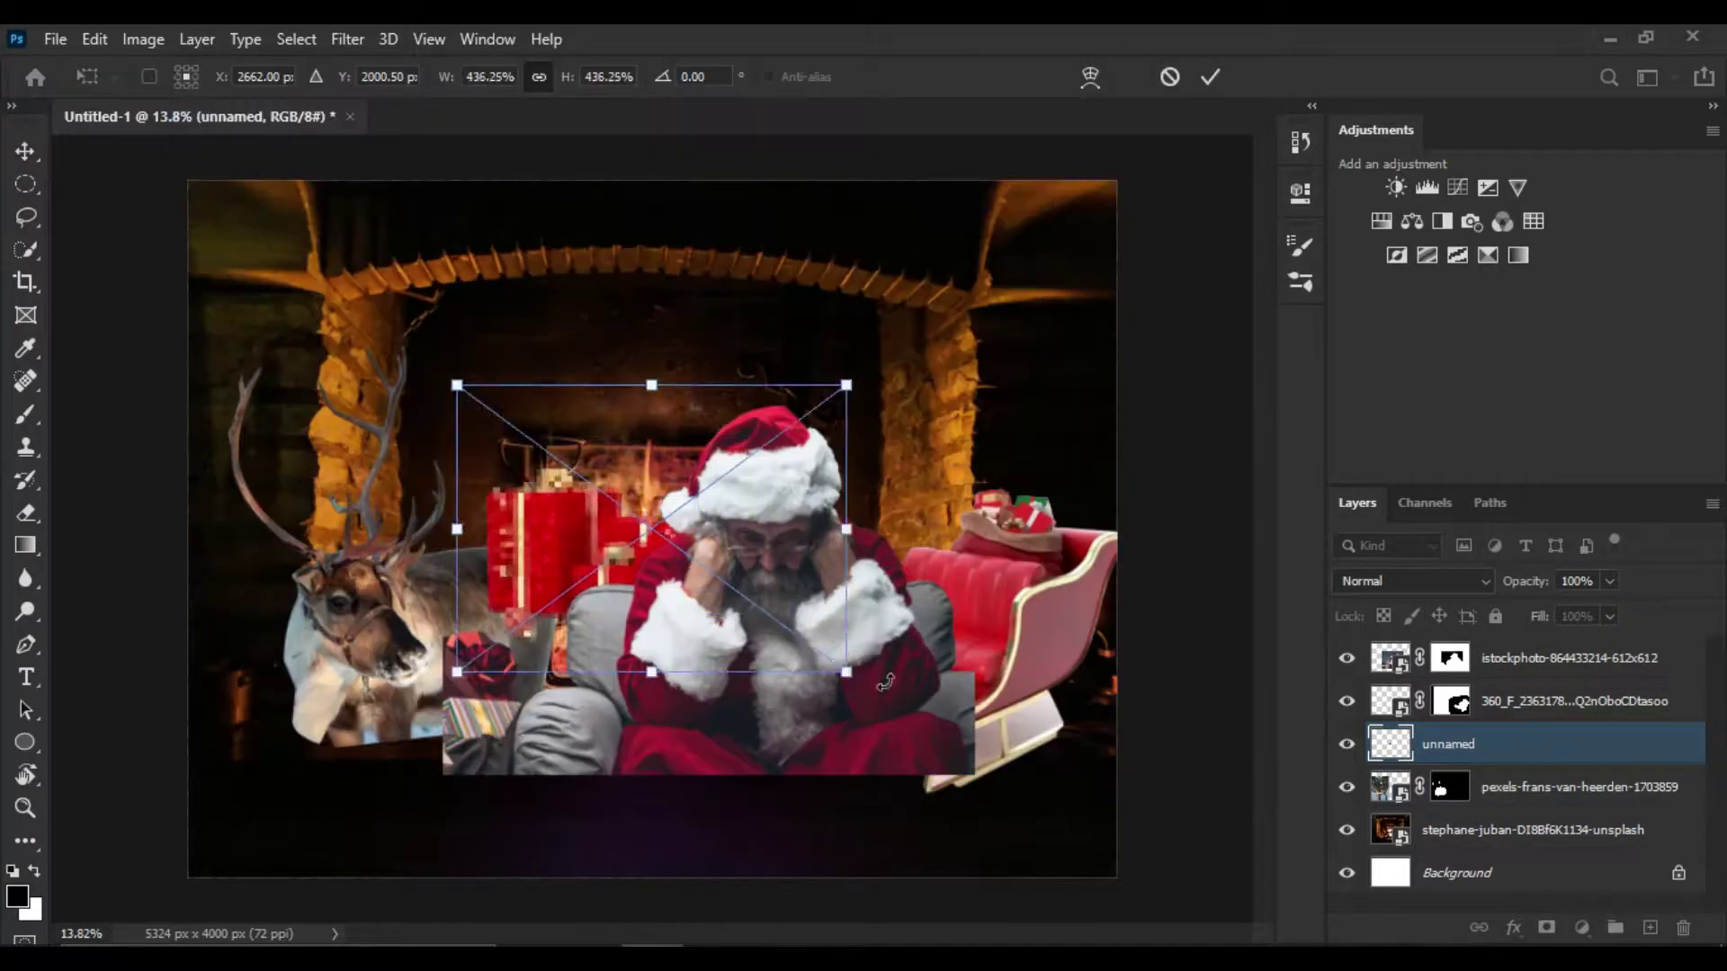
Rotate and enlarge the red gift pile to fill the bottom-left corner
left_click_drag(828, 663, 388, 802)
right_click(418, 779)
left_click_drag(629, 575, 706, 490)
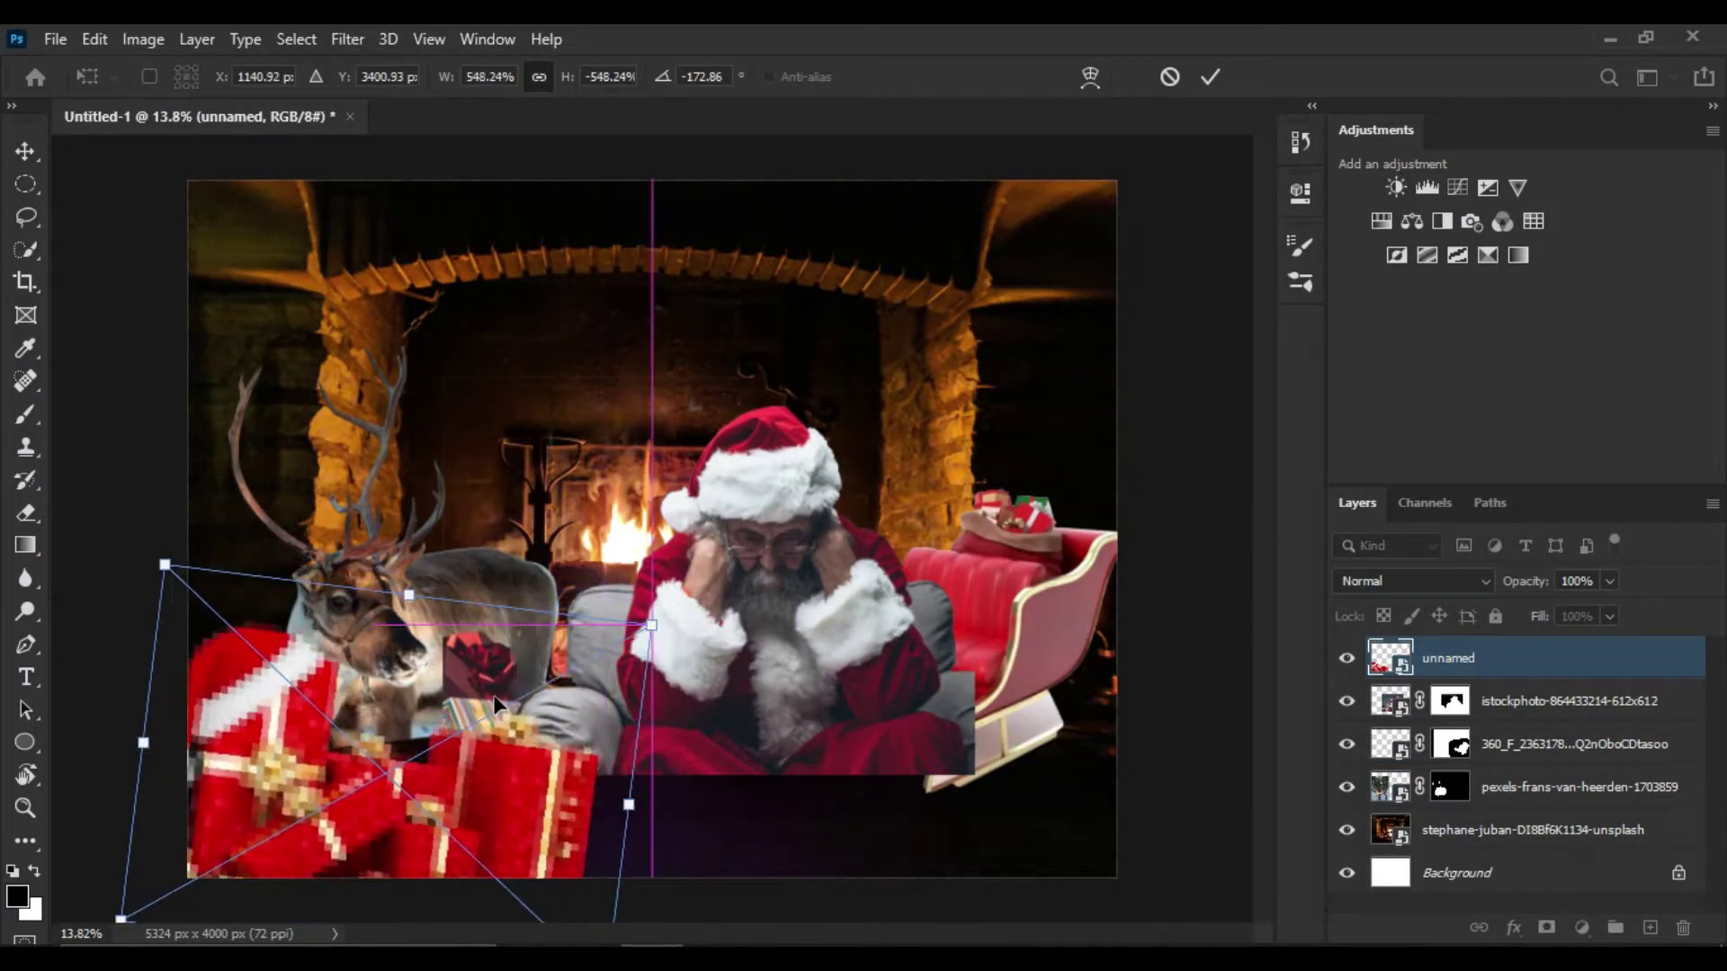
left_click_drag(593, 620, 643, 490)
key("Return")
key("ctrl+t")
left_click_drag(663, 906, 528, 663)
key("Return")
Drop the stacked presents photo in and scale it at the bottom right
key("alt+Tab")
left_click_drag(509, 596, 838, 823)
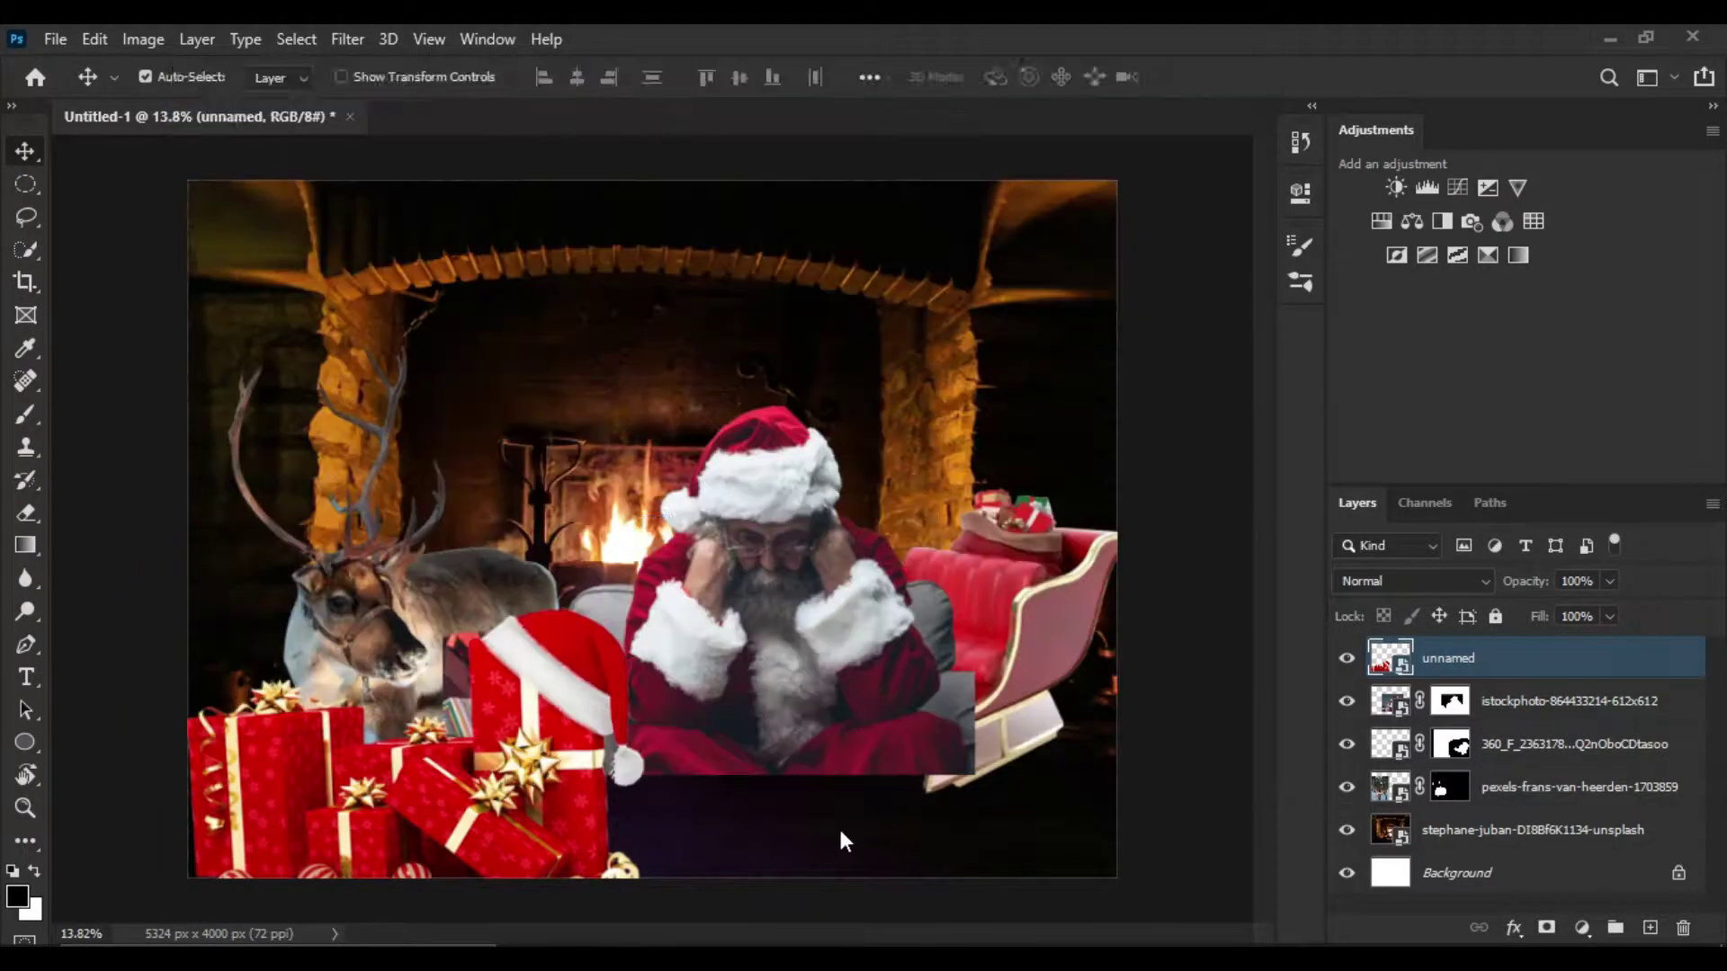
left_click_drag(764, 585, 1007, 827)
left_click_drag(666, 647, 552, 571)
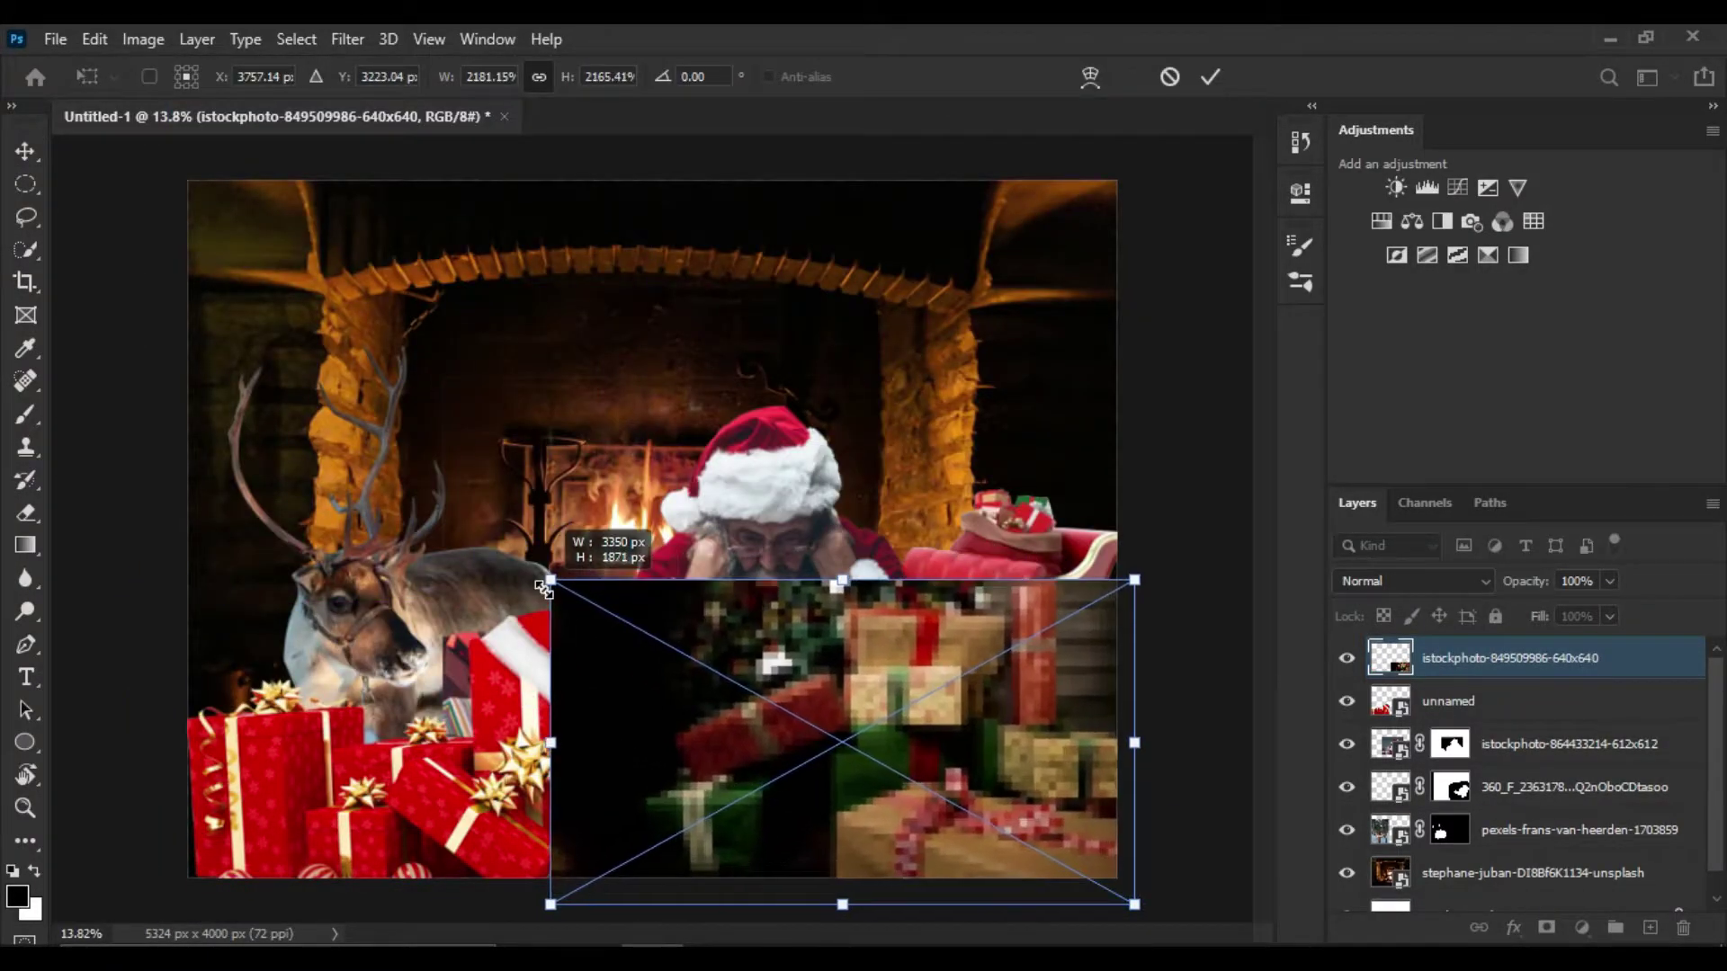
Commit the presents photo and trace a path around the stacked presents
key("Return")
scroll(836, 737, "up", 5)
left_click(25, 644)
scroll(770, 770, "up", 3)
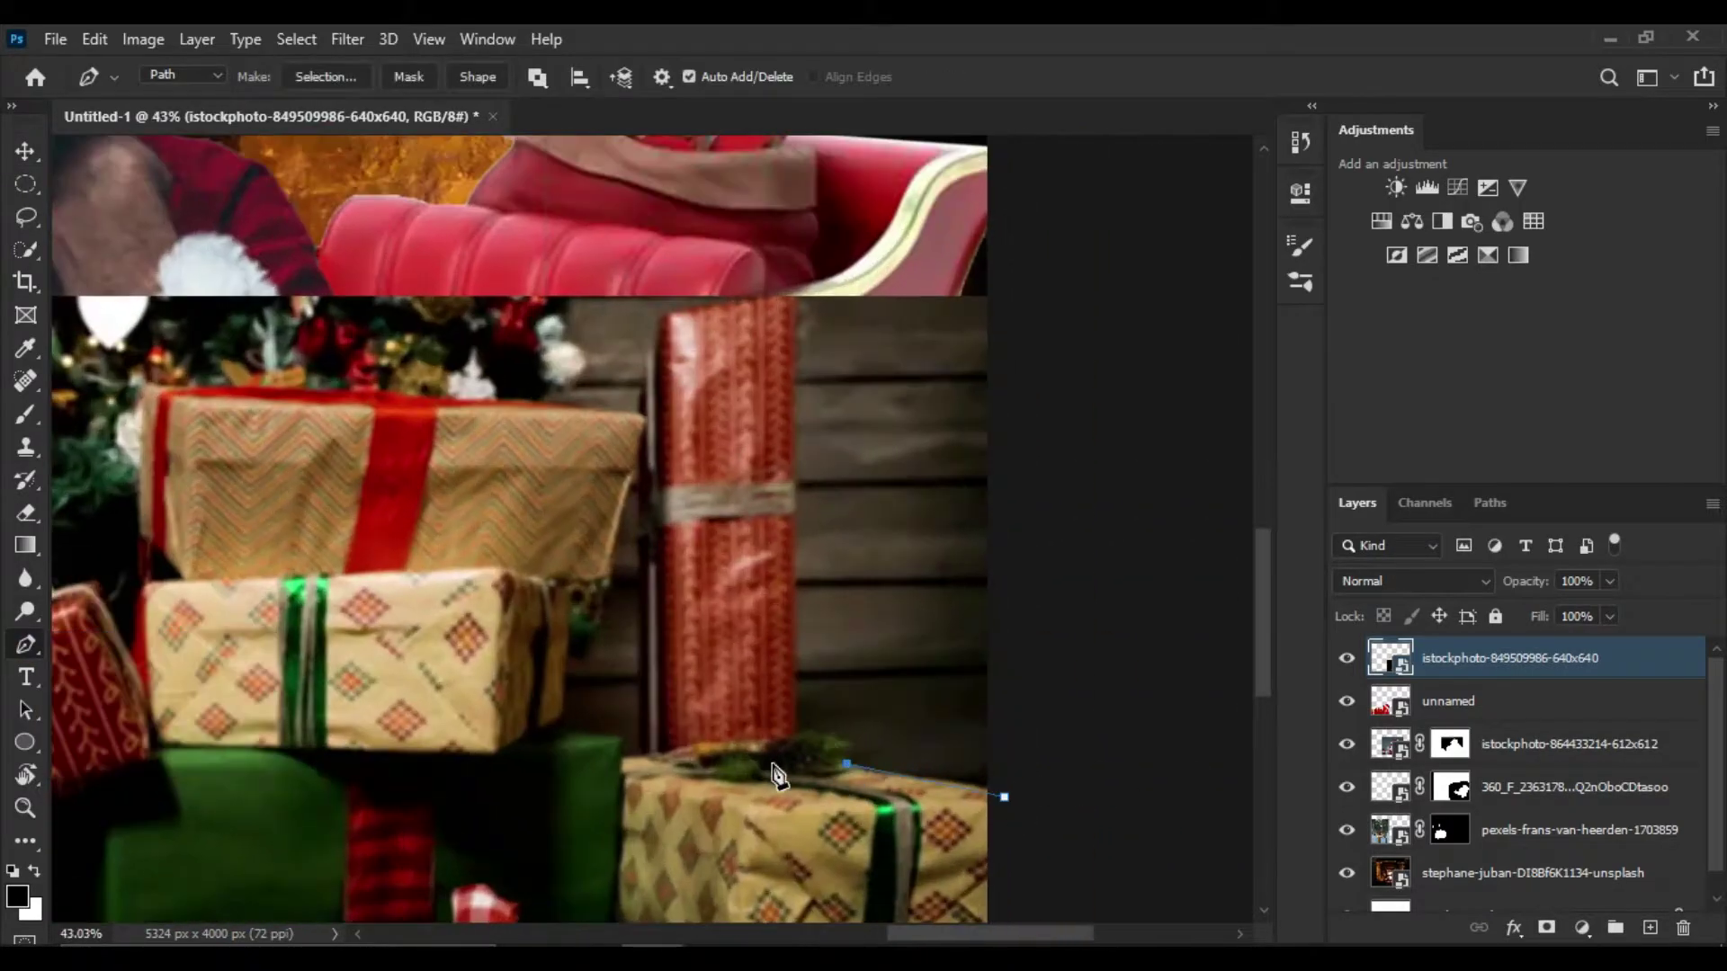
left_click_drag(601, 485, 1097, 676)
left_click_drag(540, 629, 737, 558)
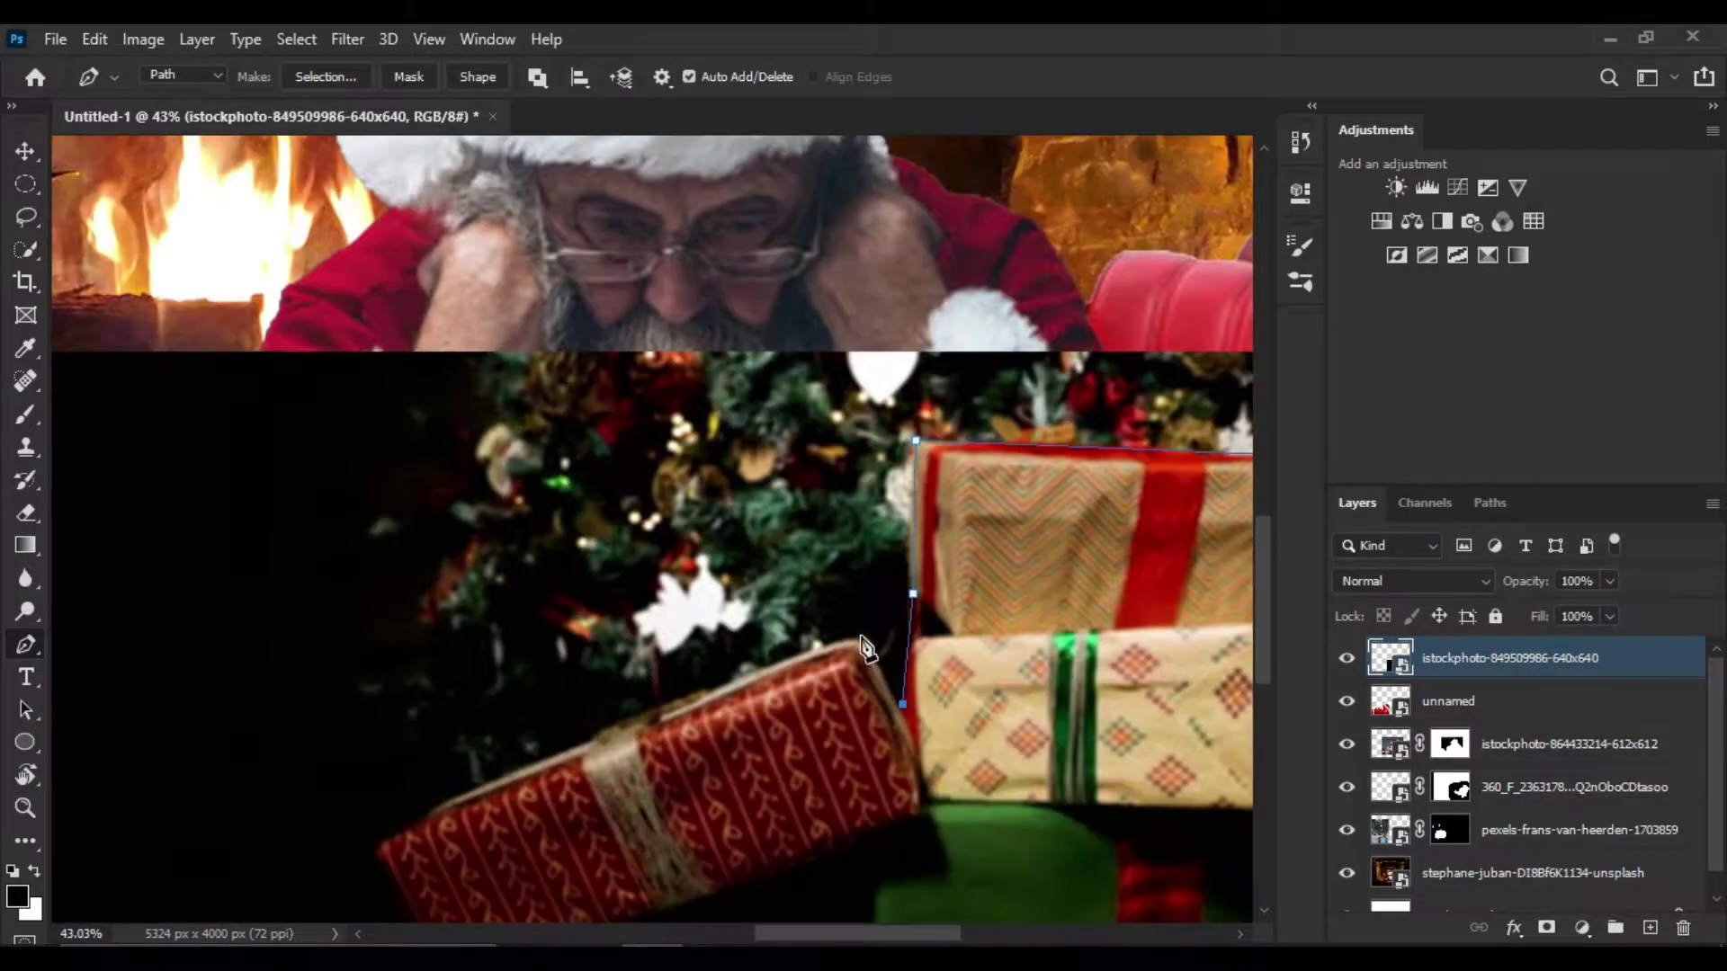
left_click_drag(365, 907, 742, 601)
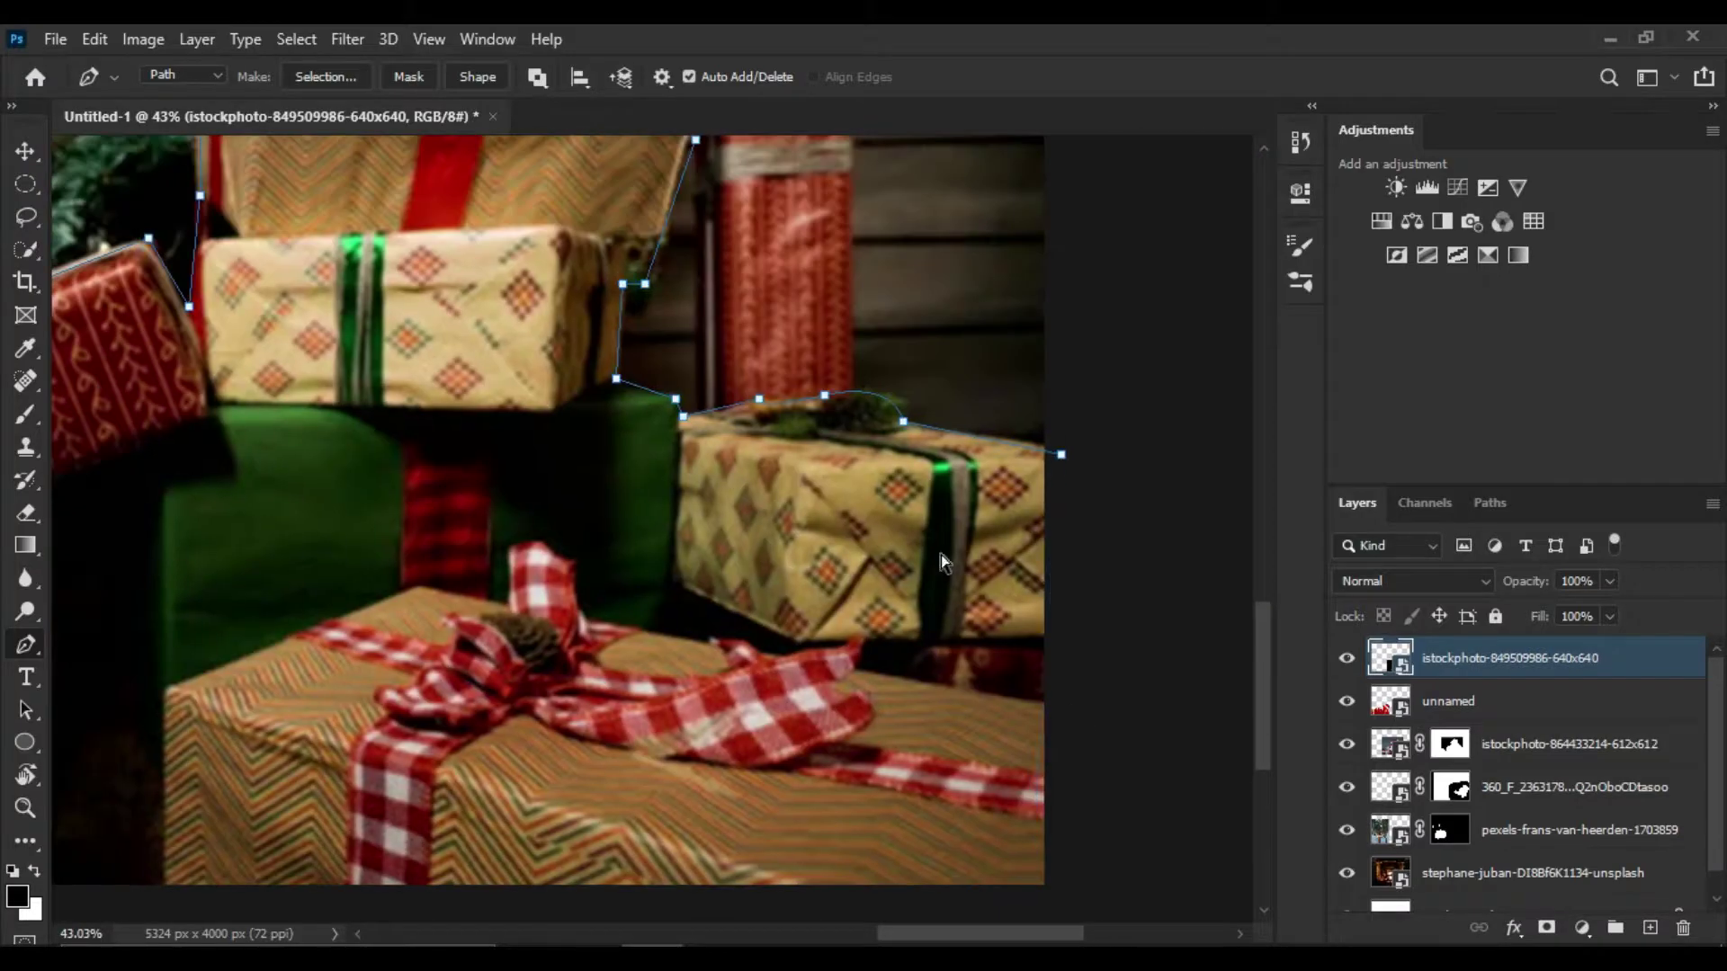
left_click_drag(666, 798, 810, 397)
scroll(935, 745, "up", 2)
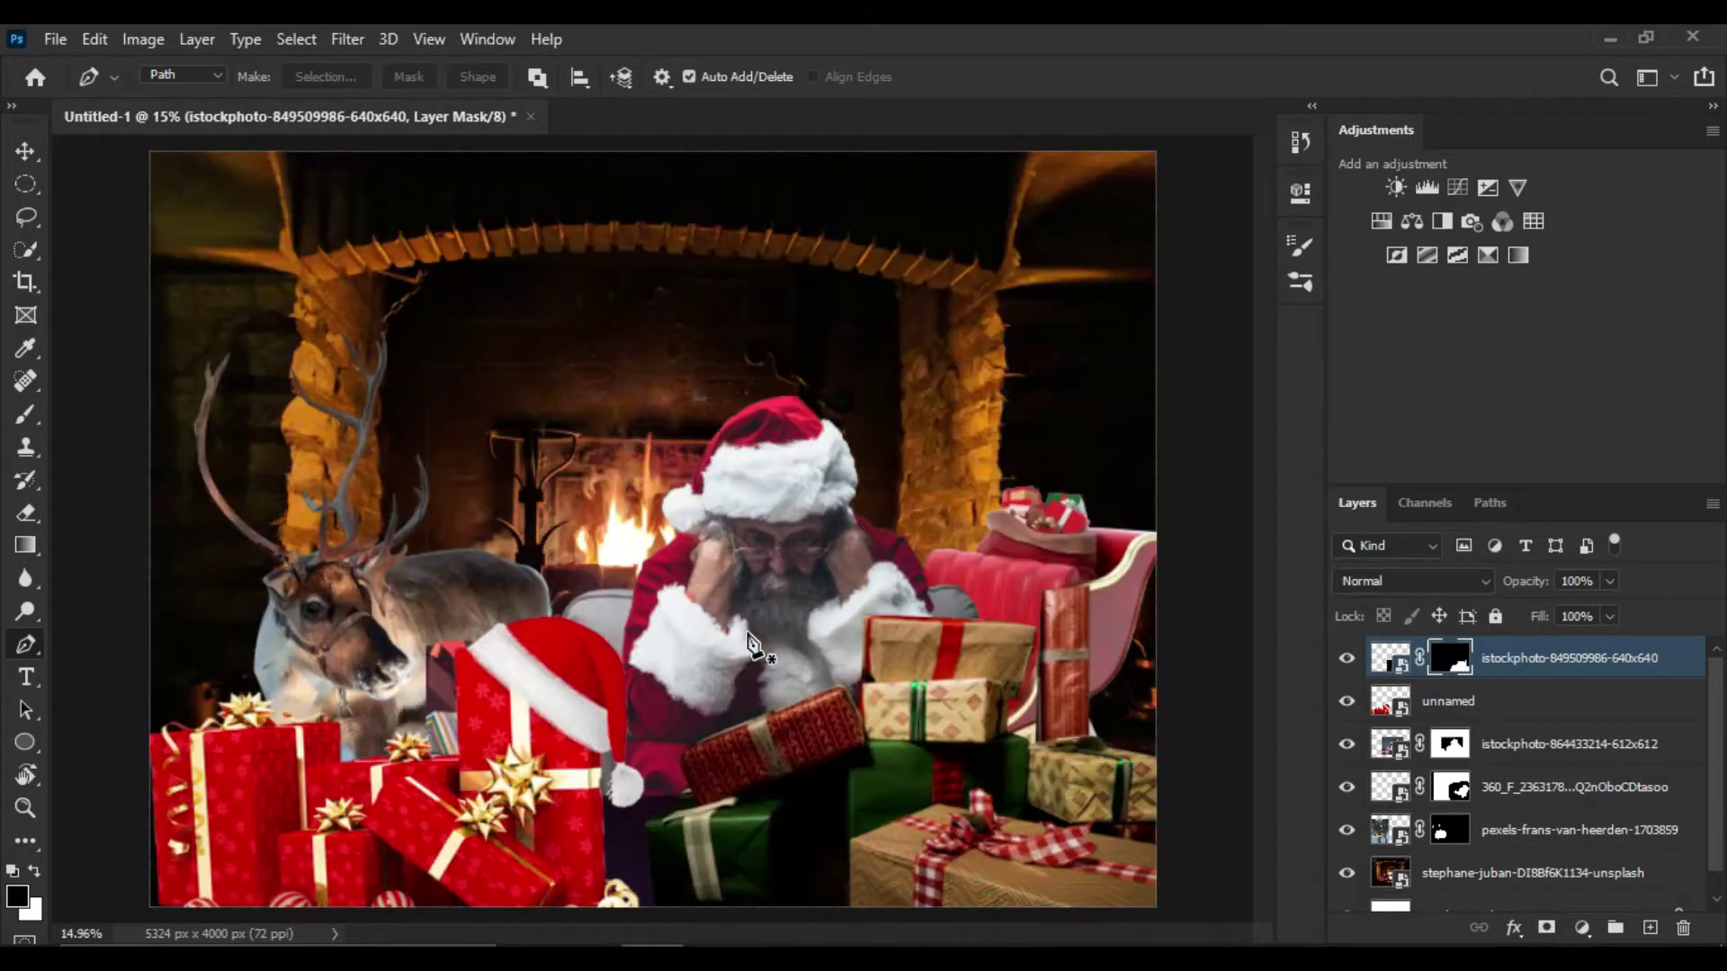
Mask the presents, reposition them, and duplicate the layer into a second copy
key("v")
key("ctrl+t")
left_click_drag(906, 759, 736, 823)
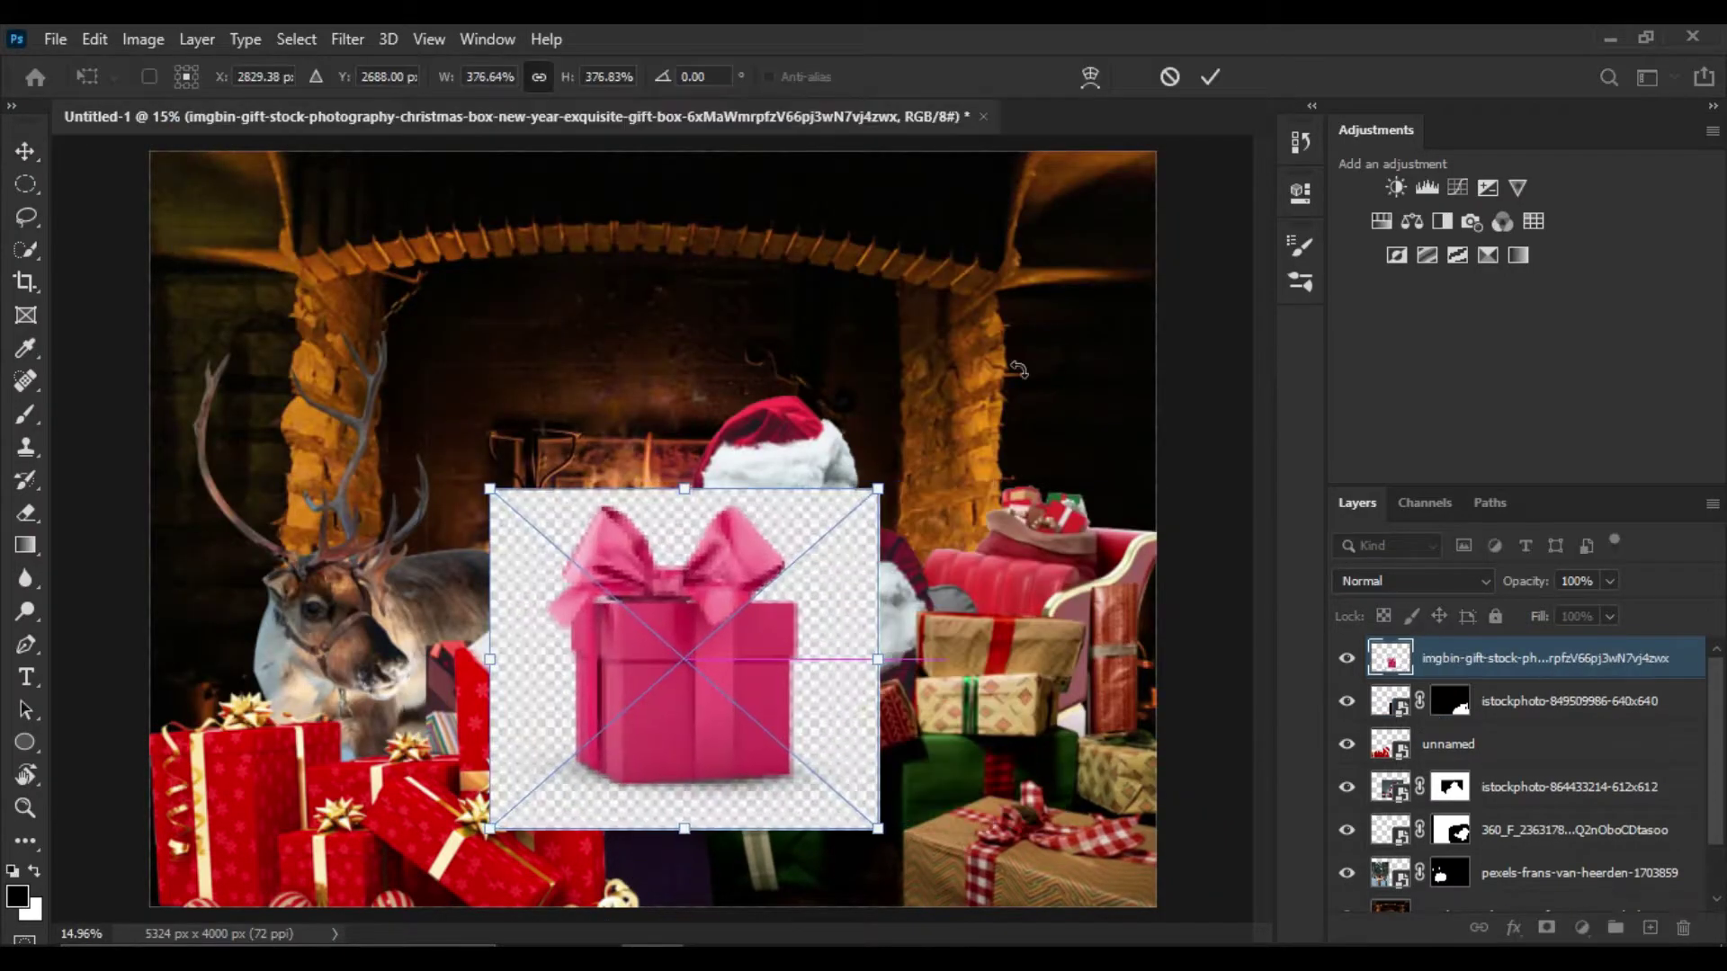
key("ctrl+z")
key("ctrl+j")
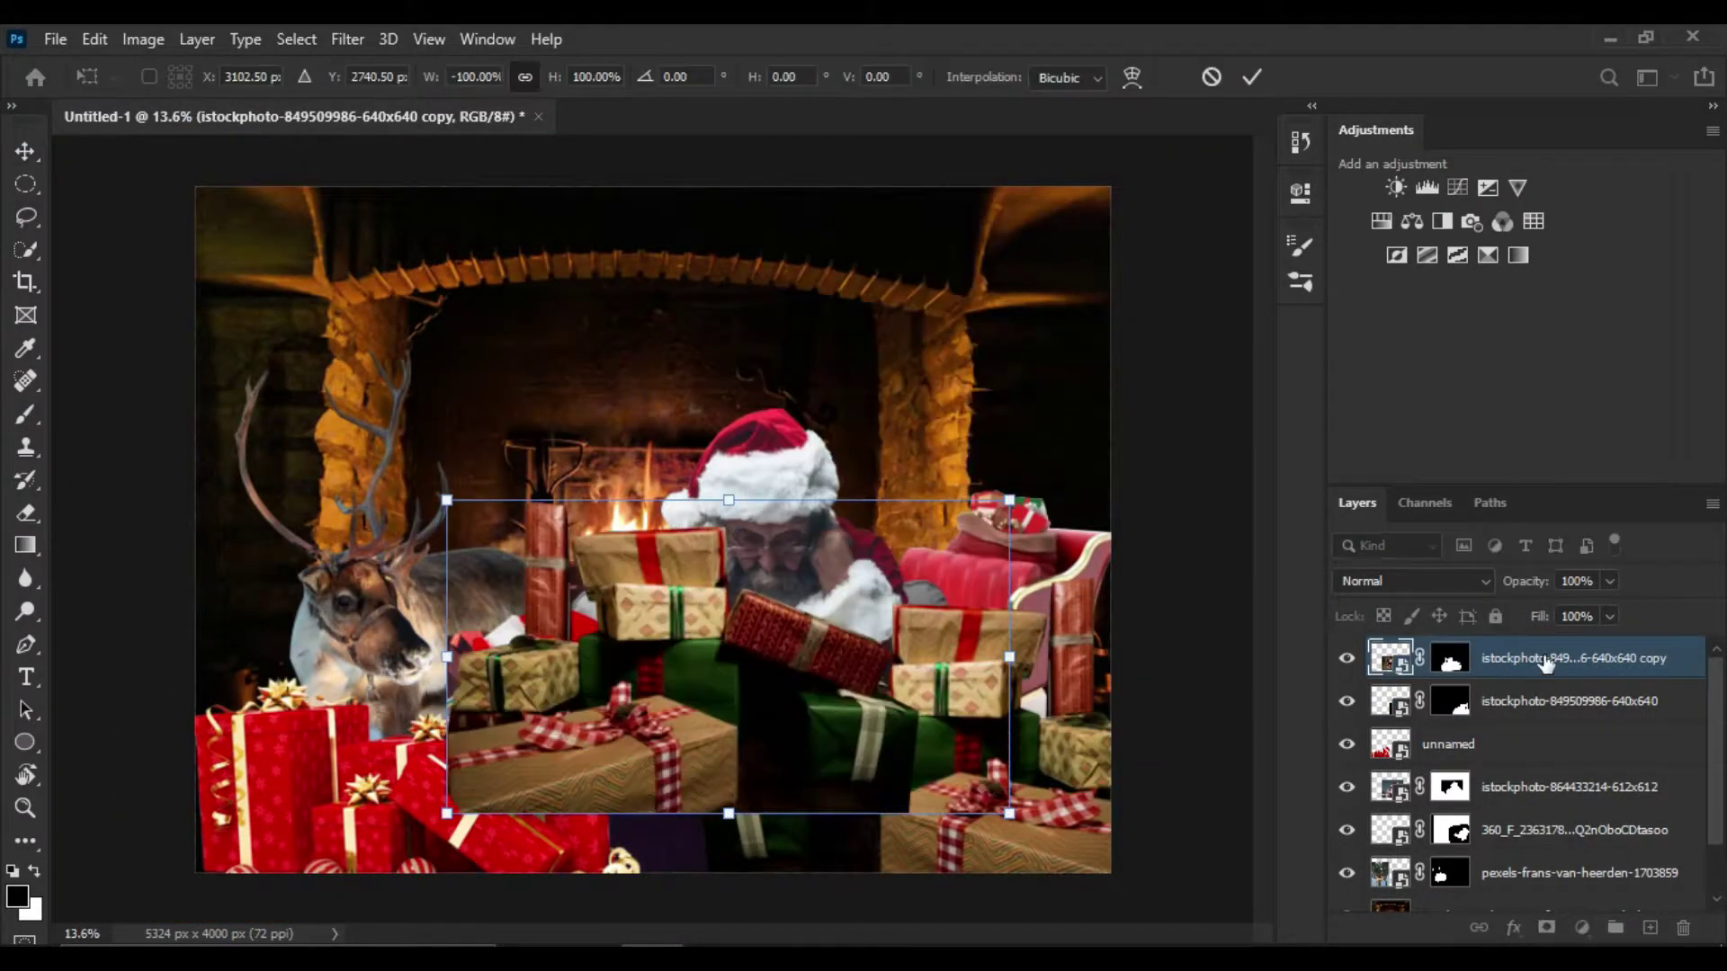
left_click_drag(669, 698, 689, 752)
Tuck the gift-stack copy beneath 'unnamed', nudge the reindeer up, and add an Exposure adjustment on Santa
left_click_drag(1547, 755, 1546, 760)
left_click_drag(620, 809, 627, 861)
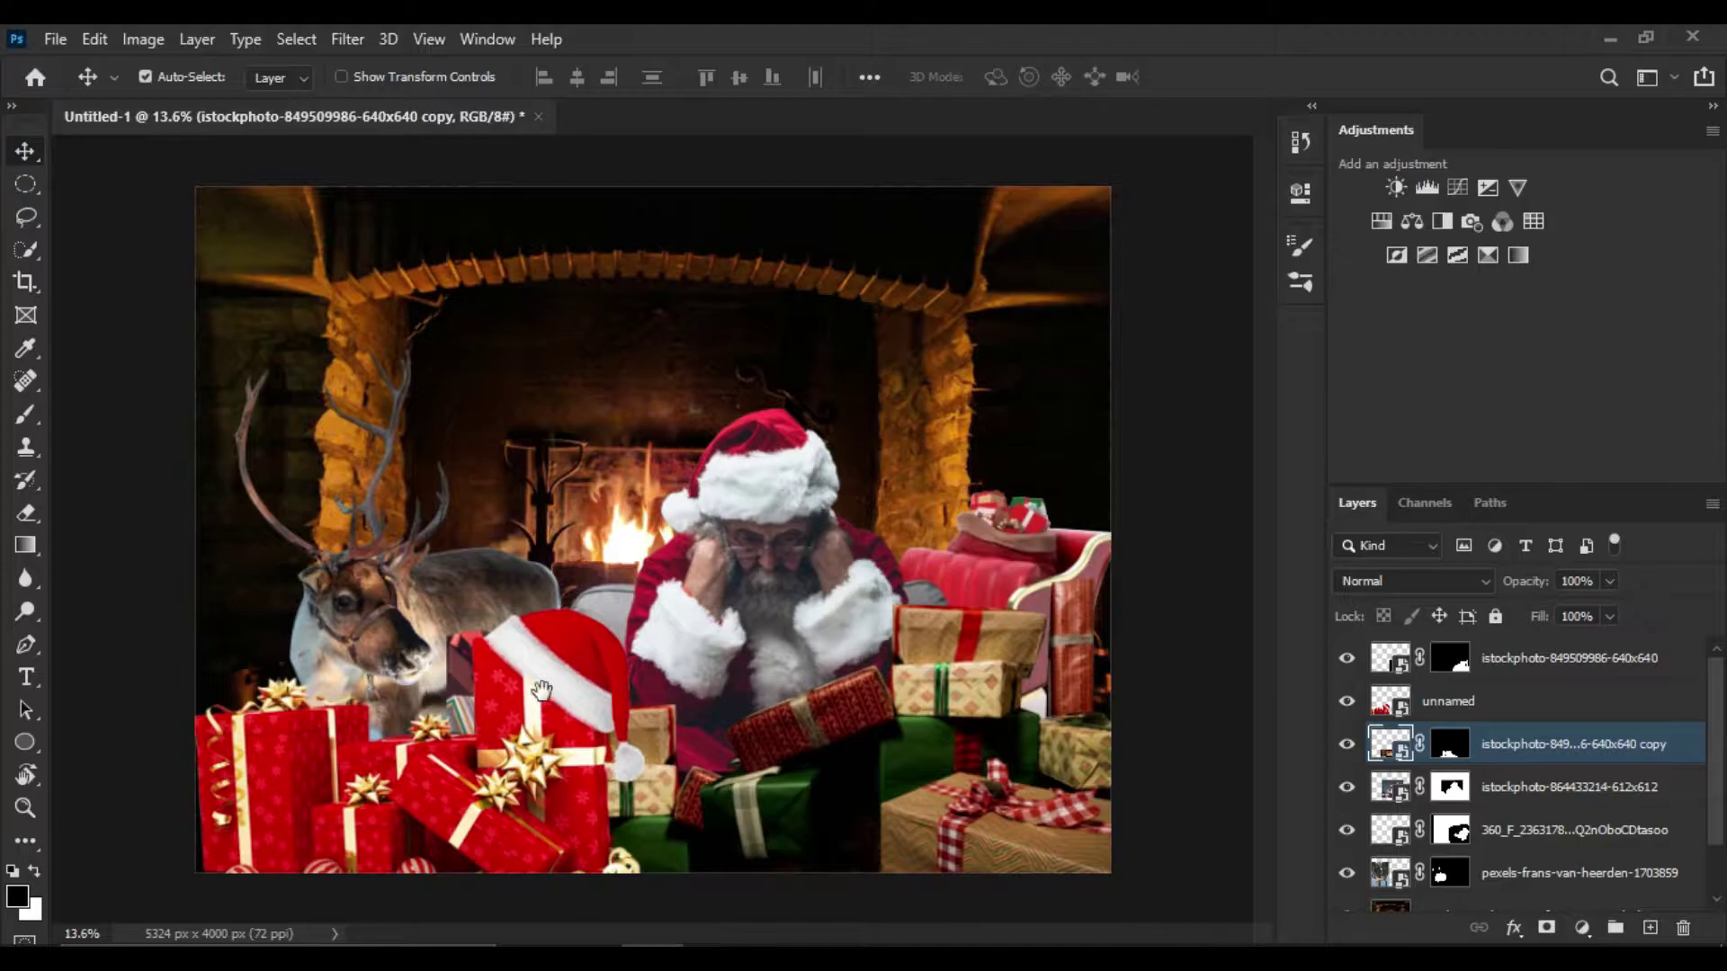
left_click_drag(433, 588, 432, 580)
scroll(1529, 732, "down", 2)
left_click(1367, 719)
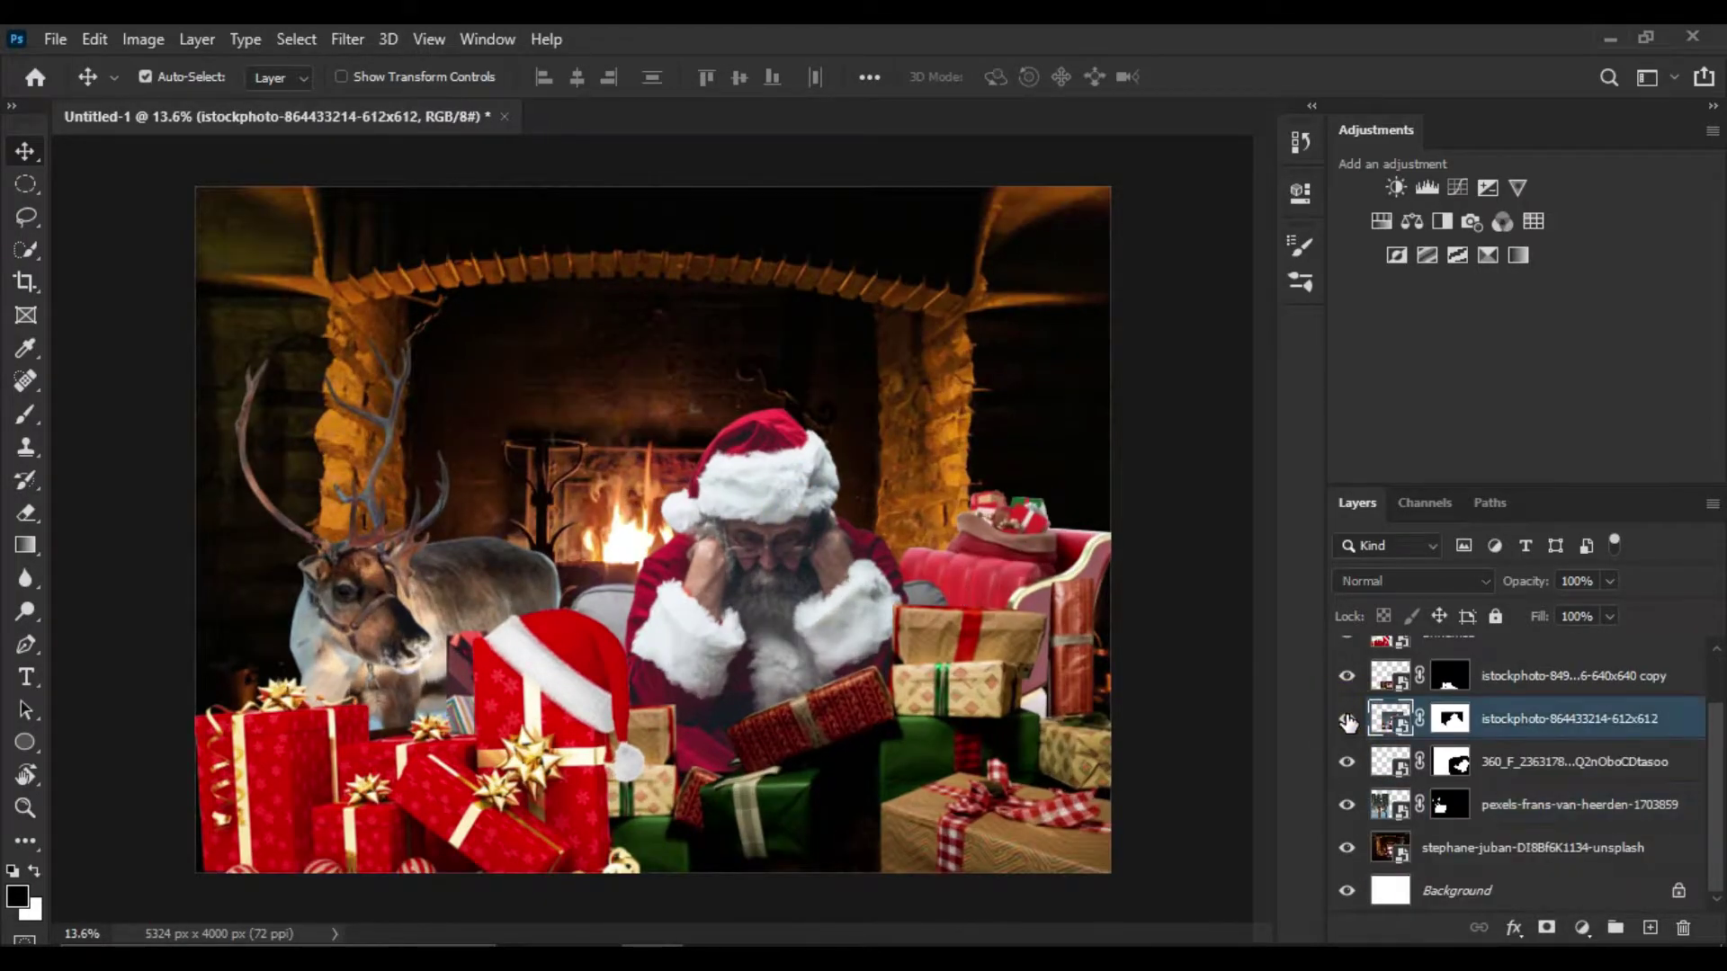
left_click(1299, 193)
Clip the Exposure adjustment to Santa and darken it to -2.39
left_click(1487, 187)
left_click_drag(1088, 324, 1033, 326)
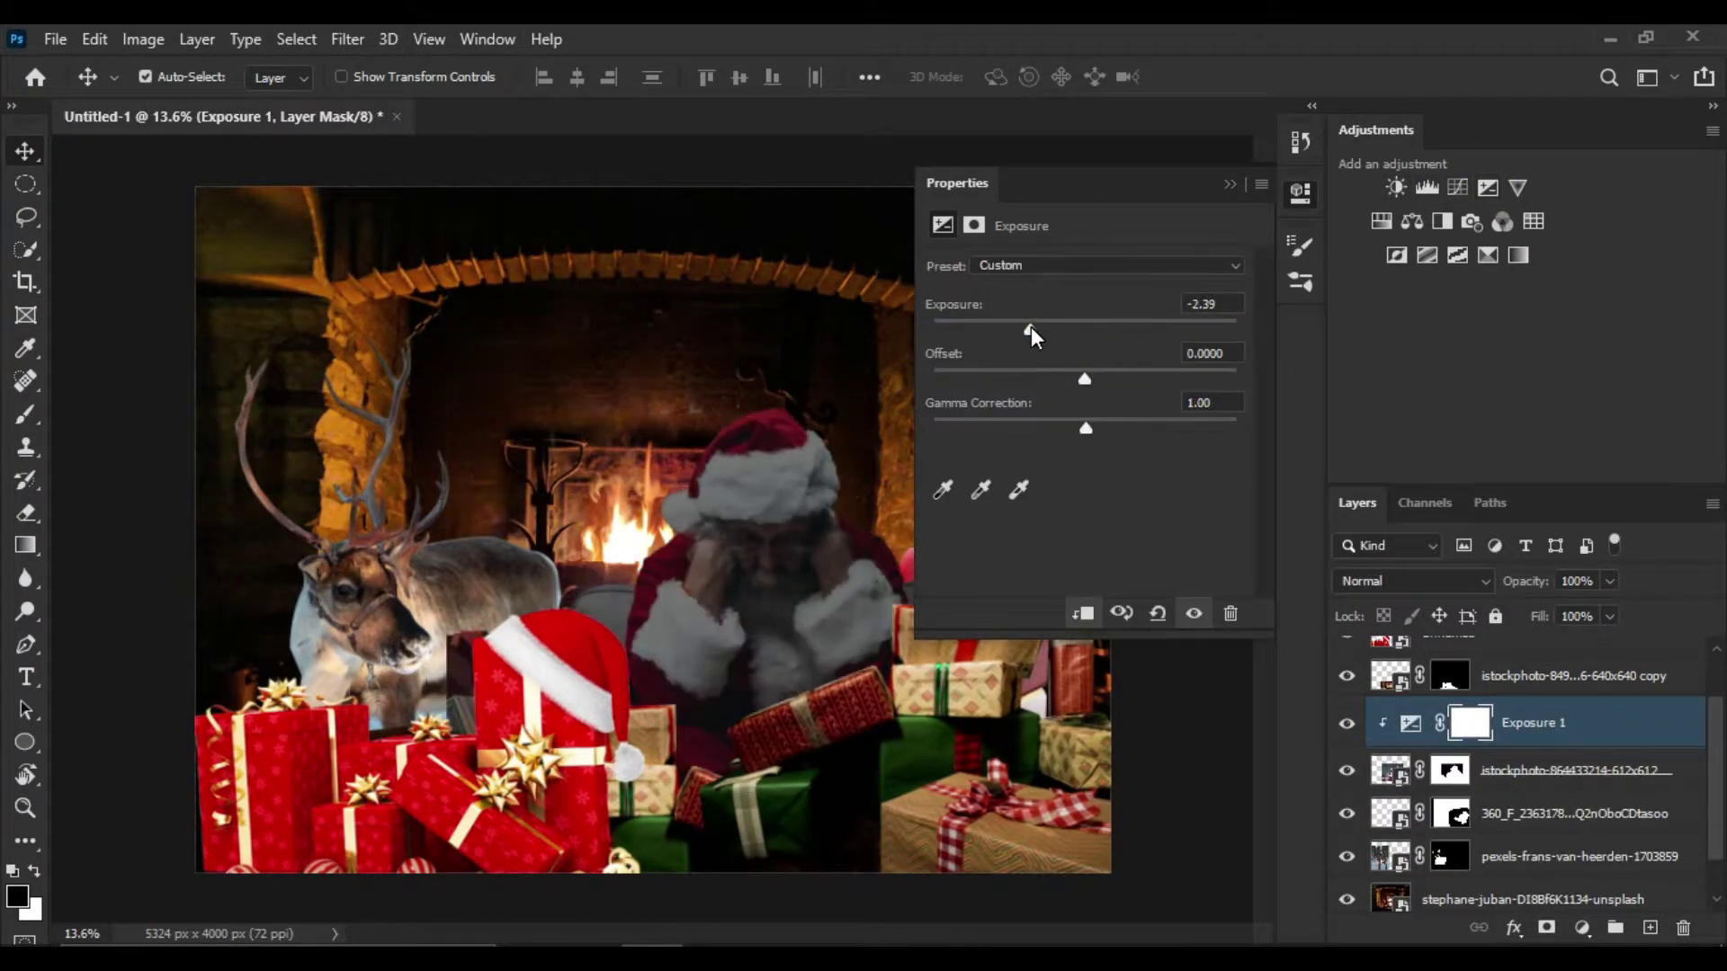
left_click(25, 414)
key("alt+bracketleft")
Add a clipped, colorized warm-orange Hue/Saturation layer to Santa with an inverted mask
left_click(1485, 725)
key("alt+bracketleft")
left_click(1381, 221)
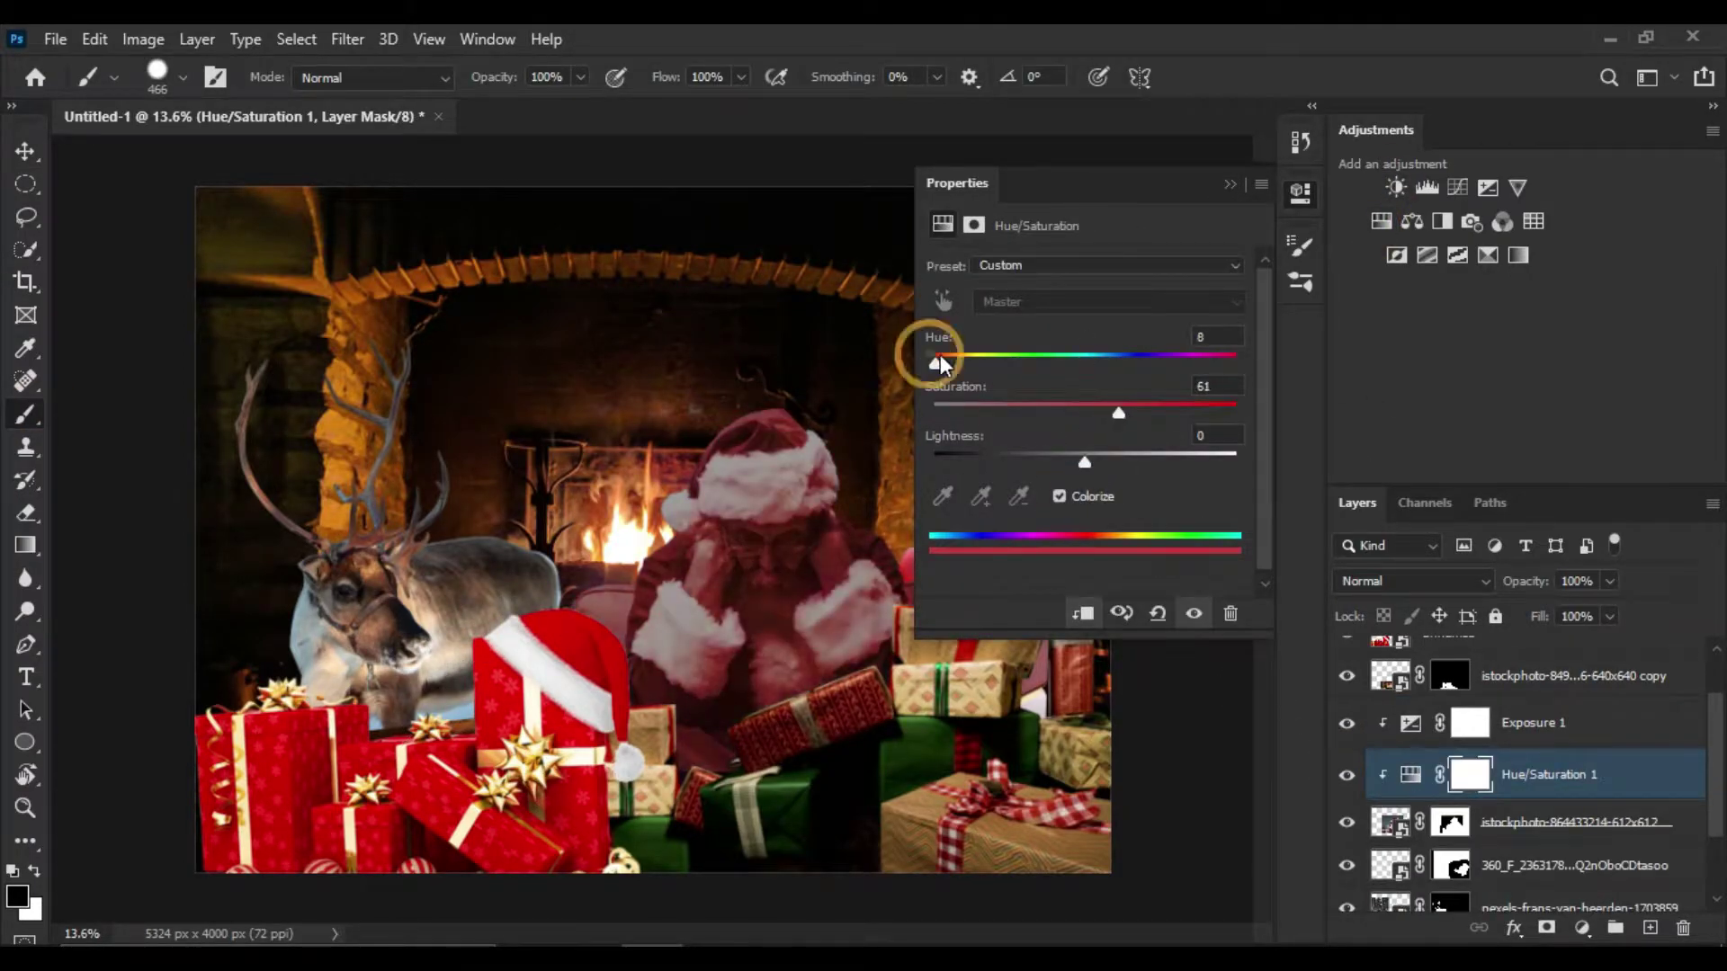
left_click_drag(936, 360, 958, 369)
left_click_drag(1092, 467, 1153, 332)
key("ctrl+i")
Paint white firelight glow along Santa's hat edges on the Hue/Saturation mask
left_click_drag(1528, 710, 1529, 715)
key("x")
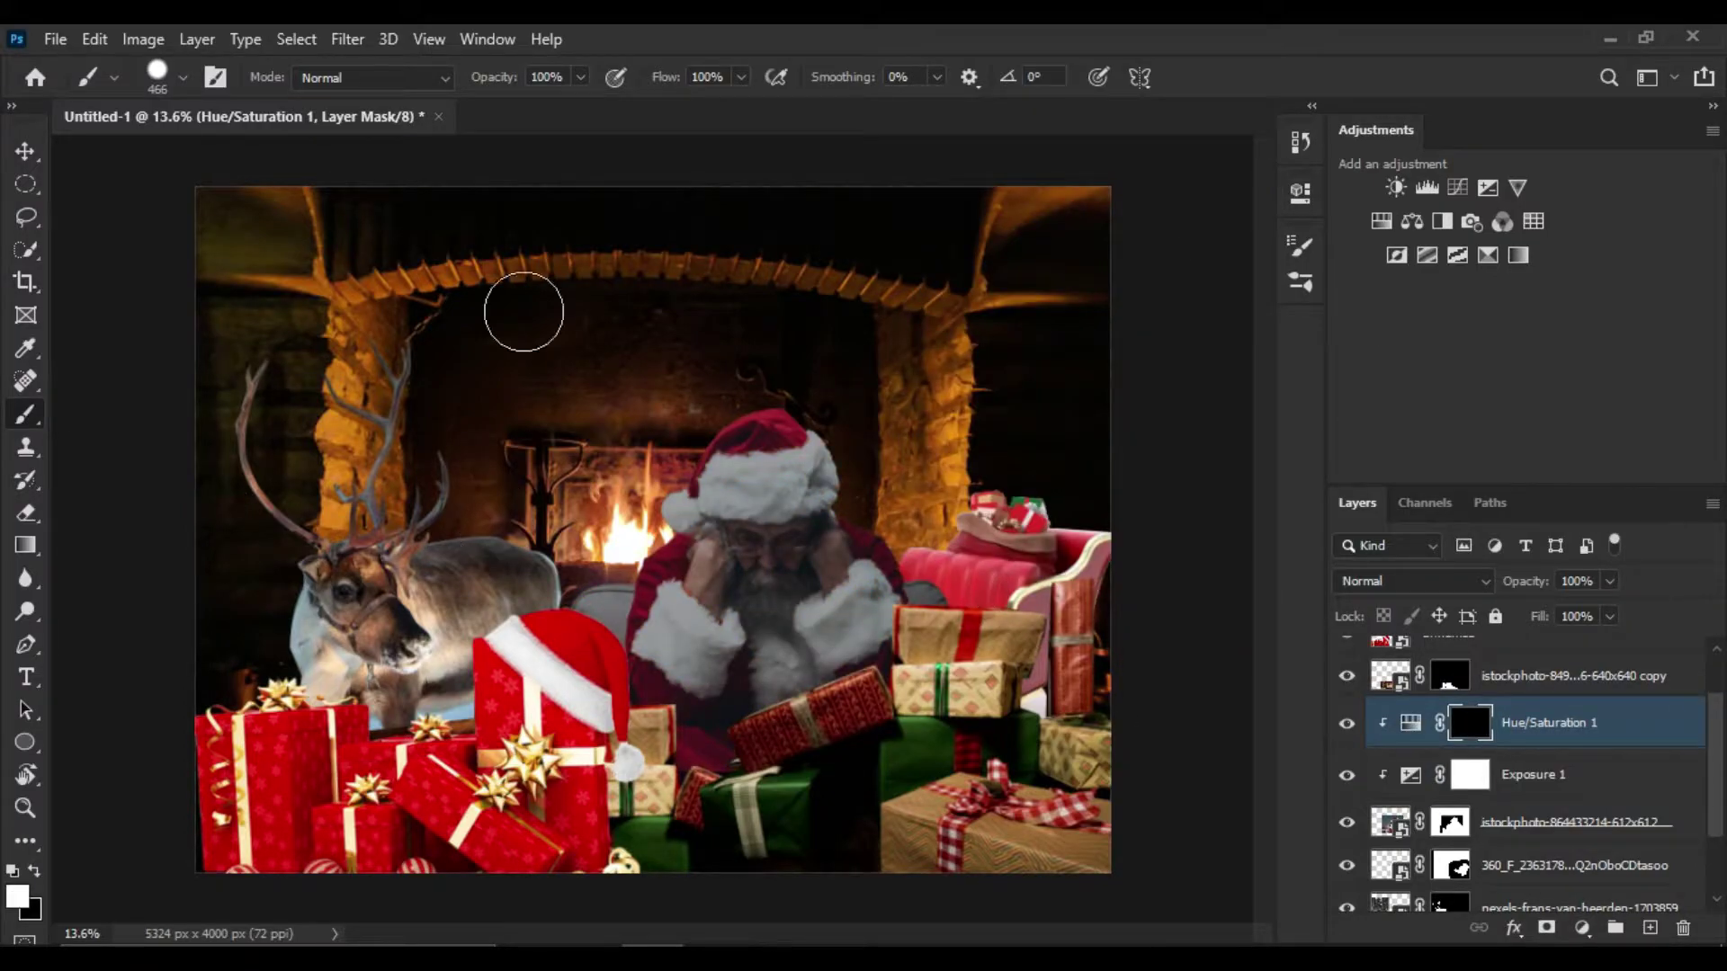
type("5042")
scroll(829, 393, "up", 3)
key("x")
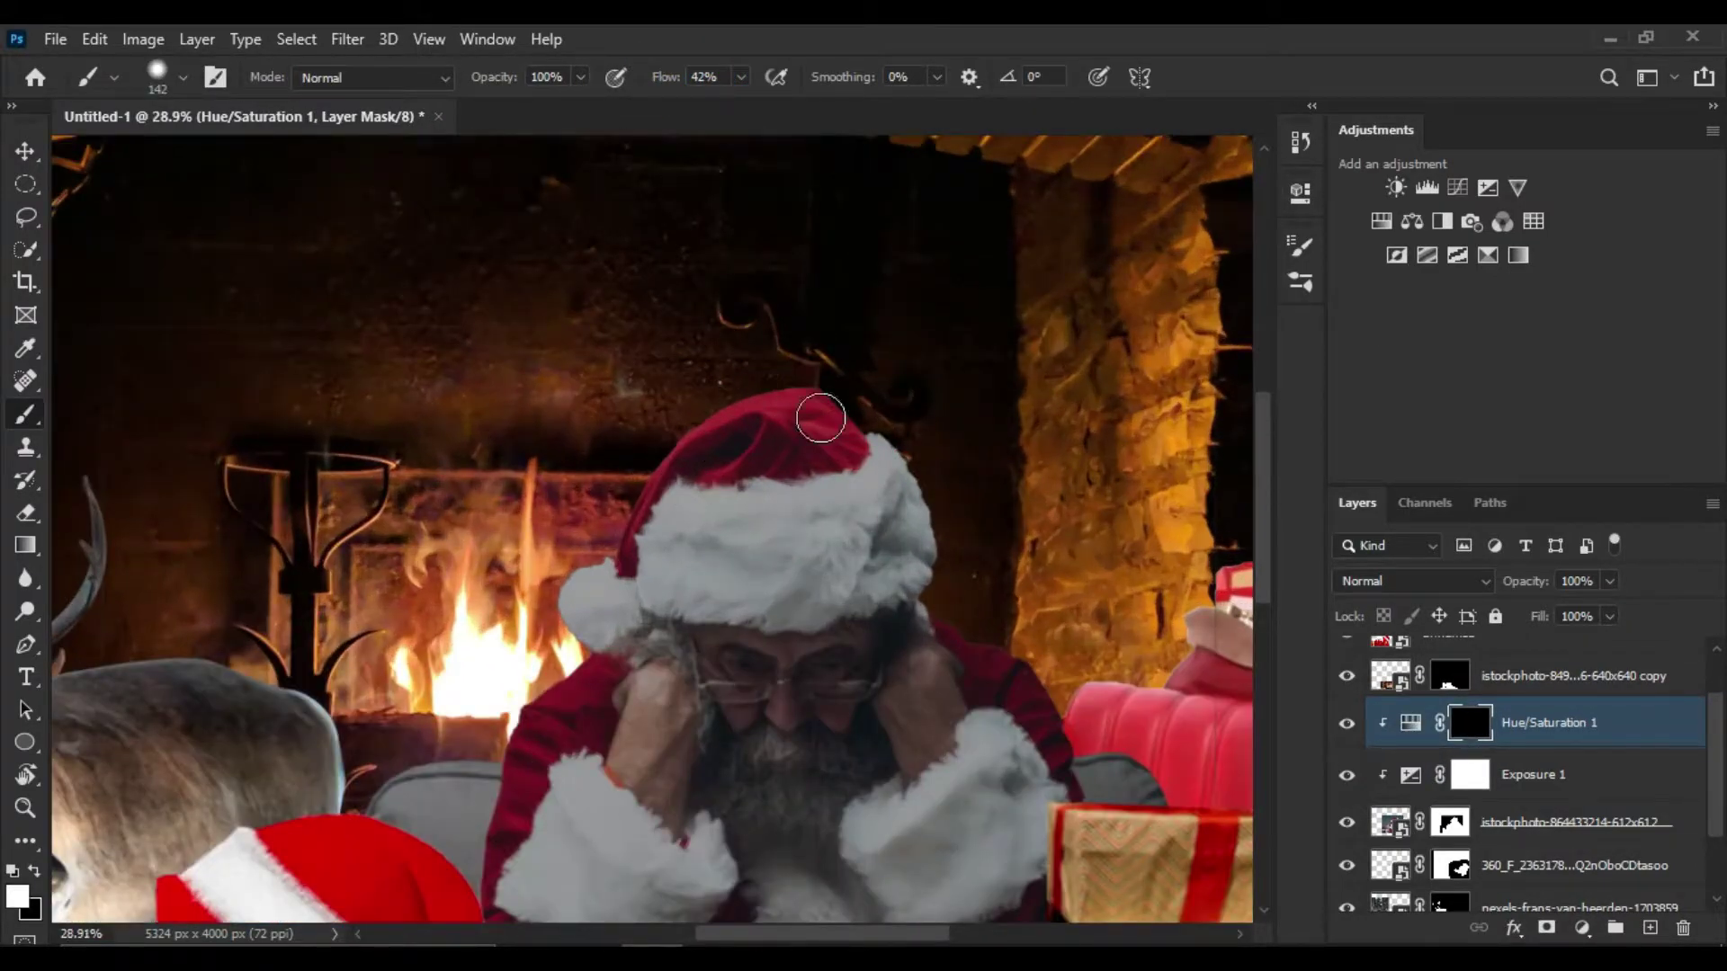
left_click_drag(630, 360, 684, 584)
left_click_drag(557, 620, 441, 692)
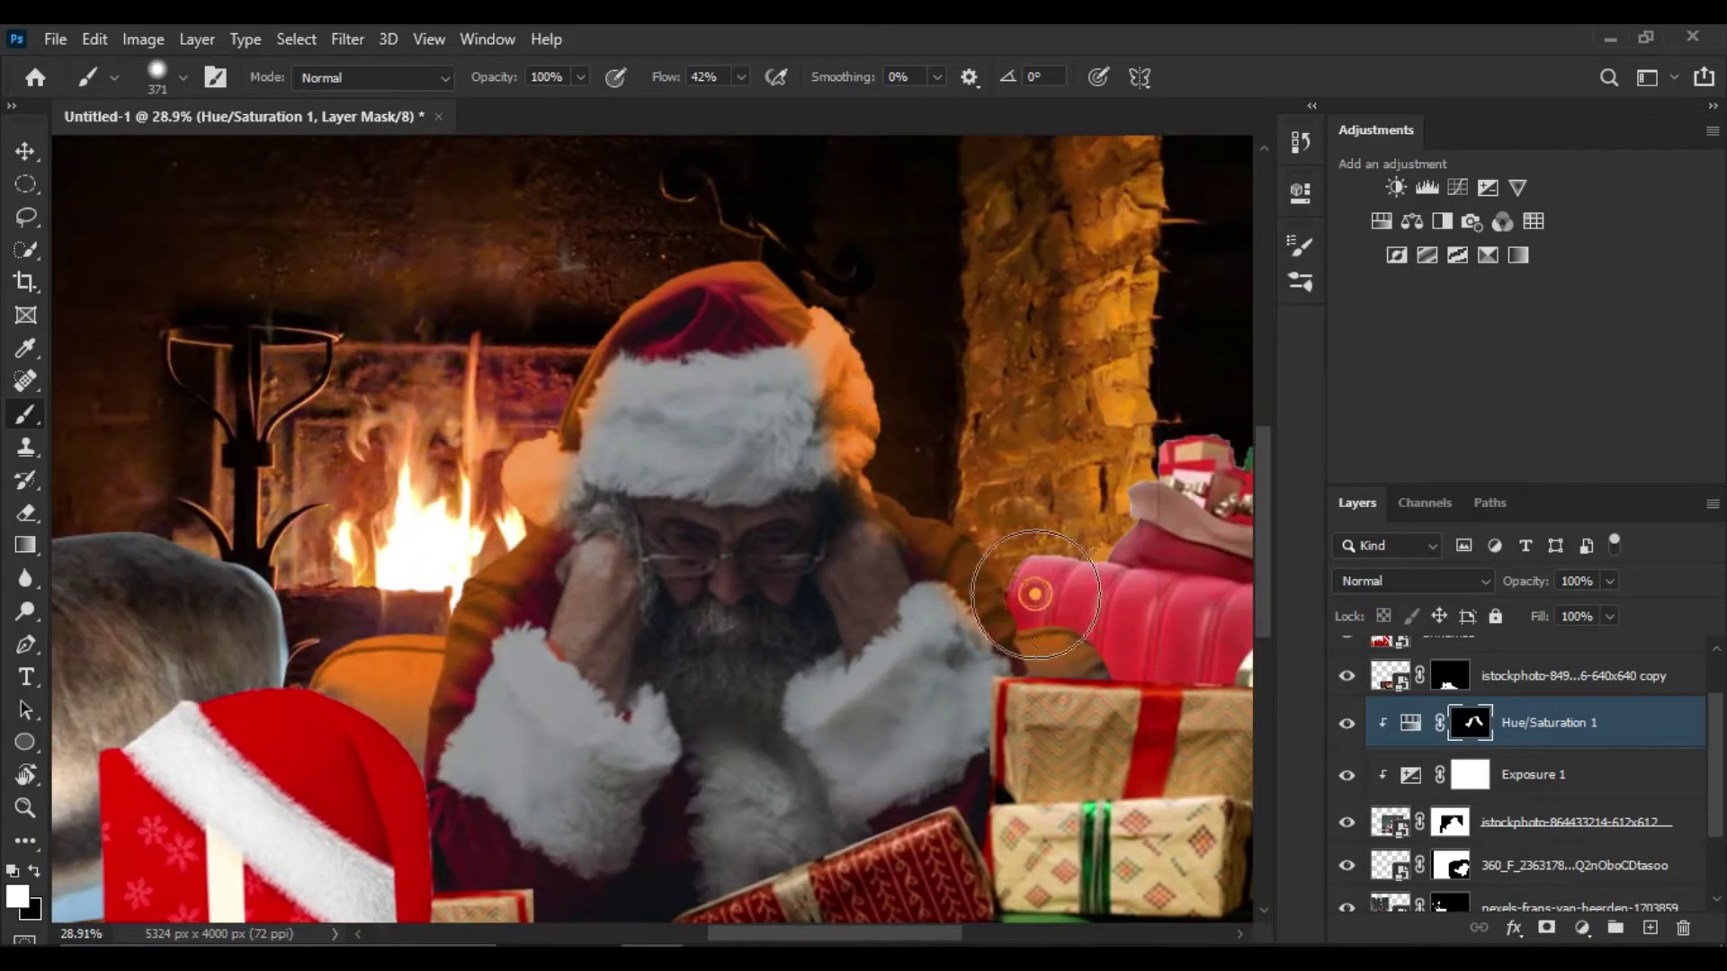
scroll(369, 716, "up", 3)
scroll(486, 658, "up", 2)
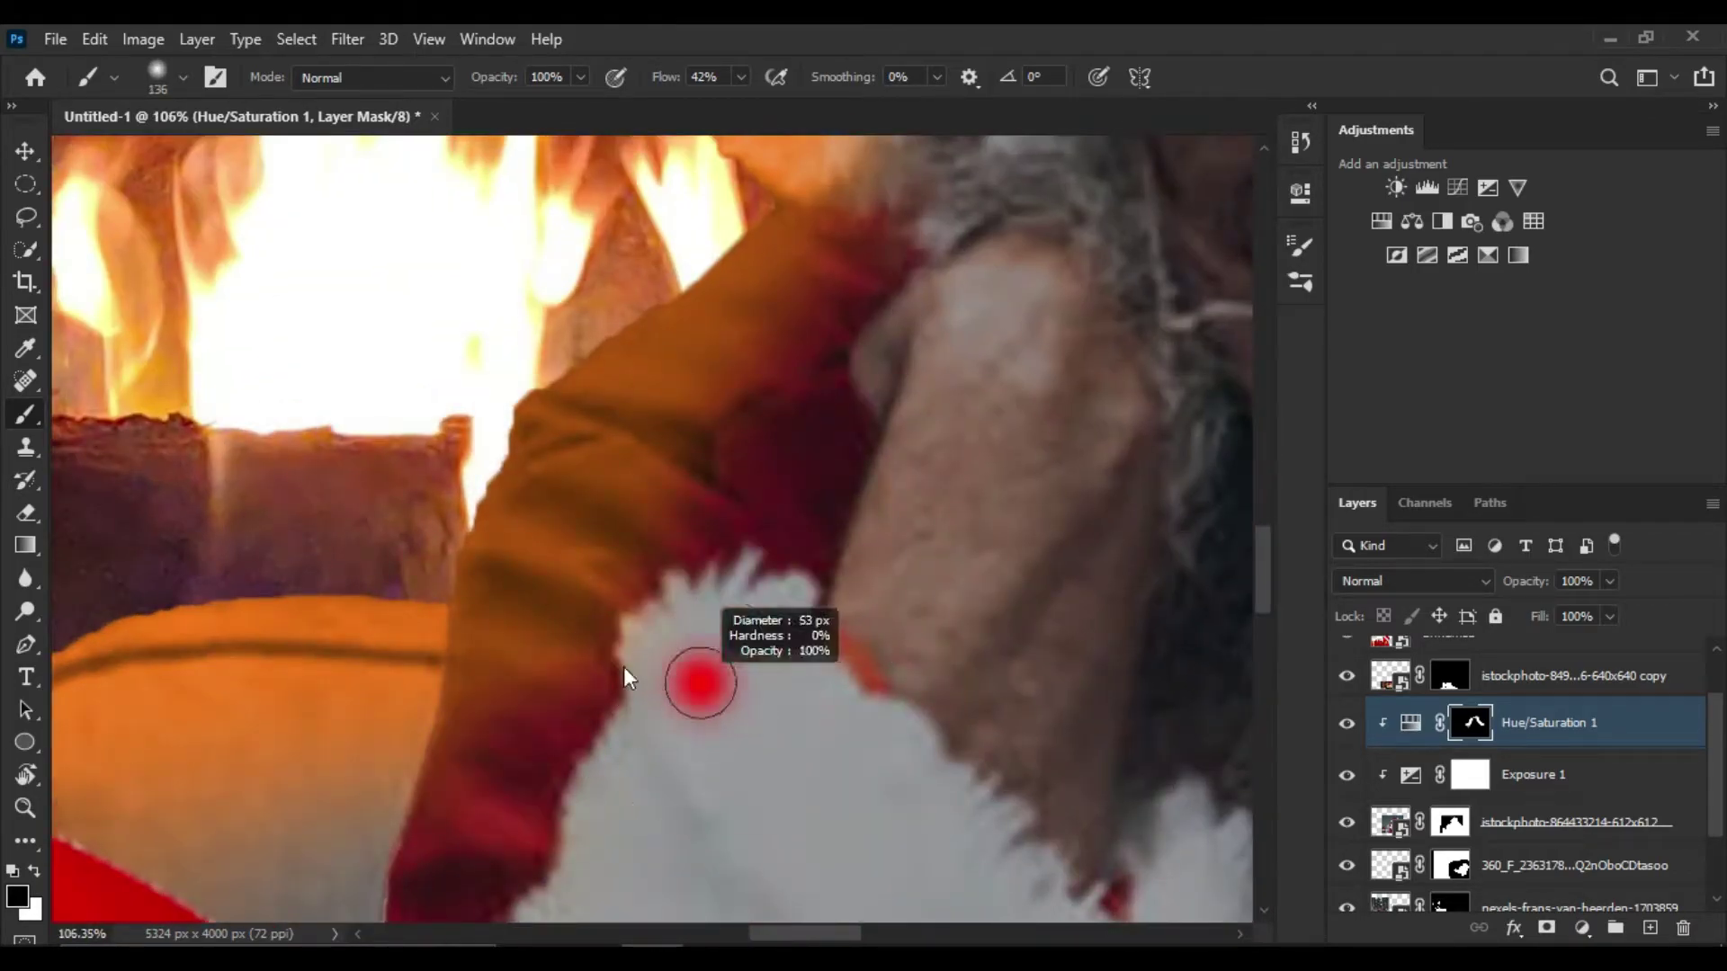
scroll(594, 537, "down", 3)
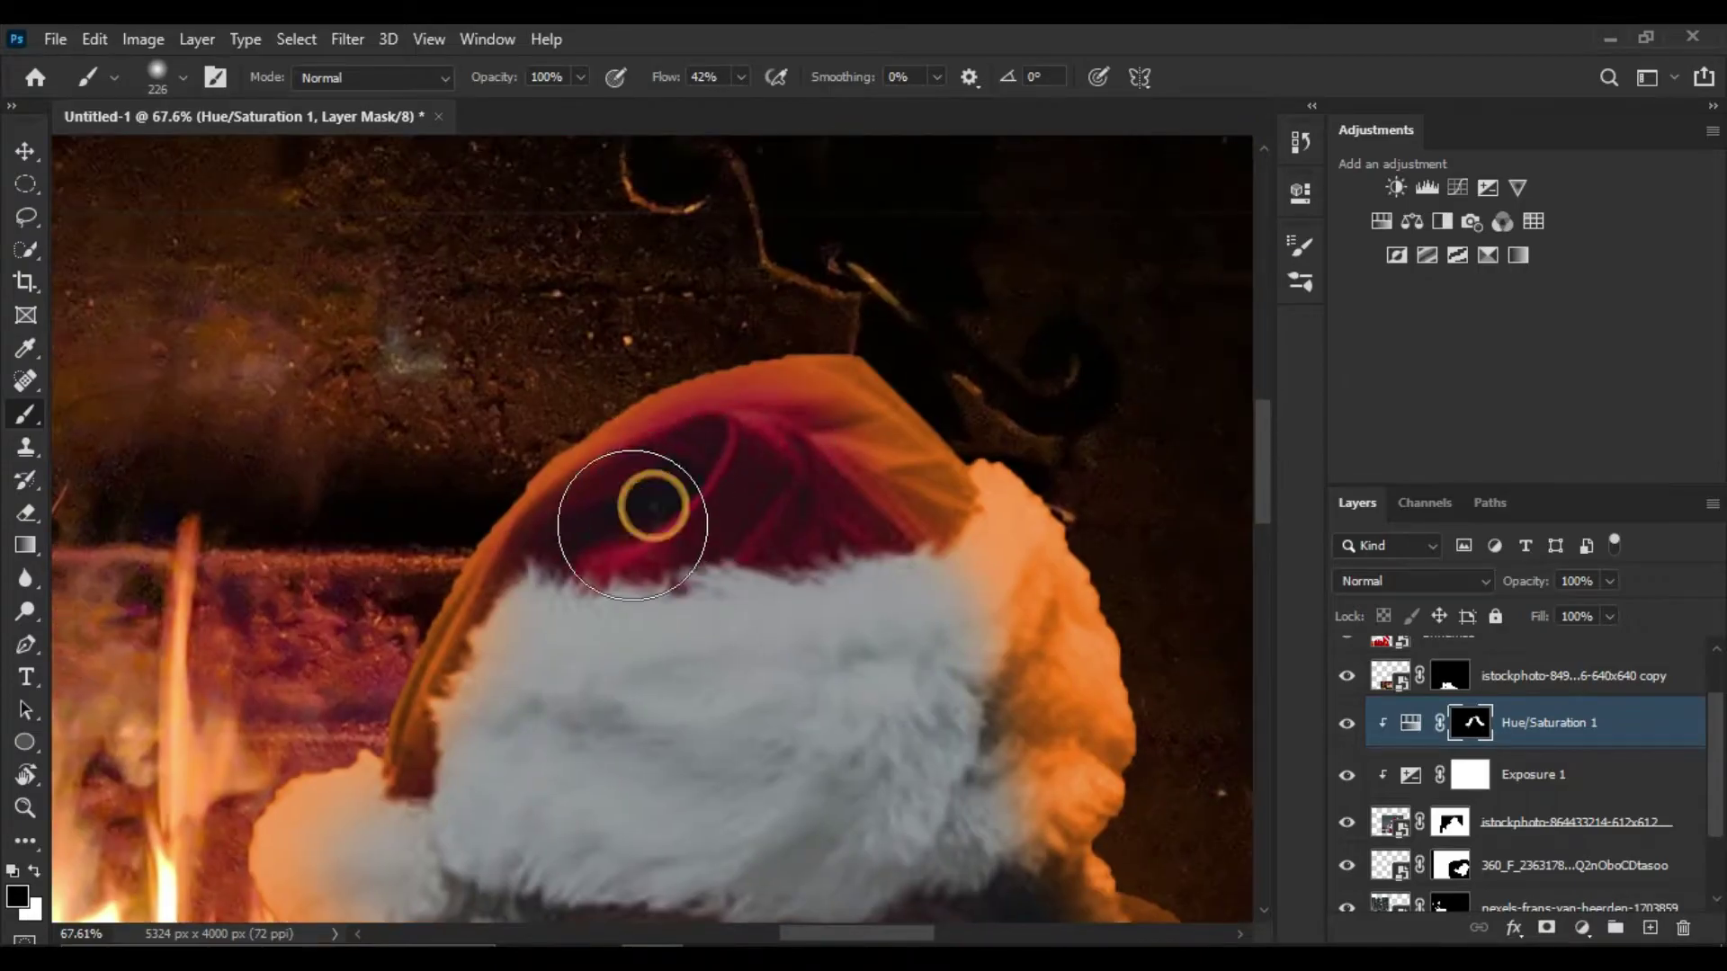
left_click_drag(647, 501, 801, 654)
Copy the Exposure and Hue/Saturation adjustments above the 'unnamed' layer
scroll(805, 700, "down", 3)
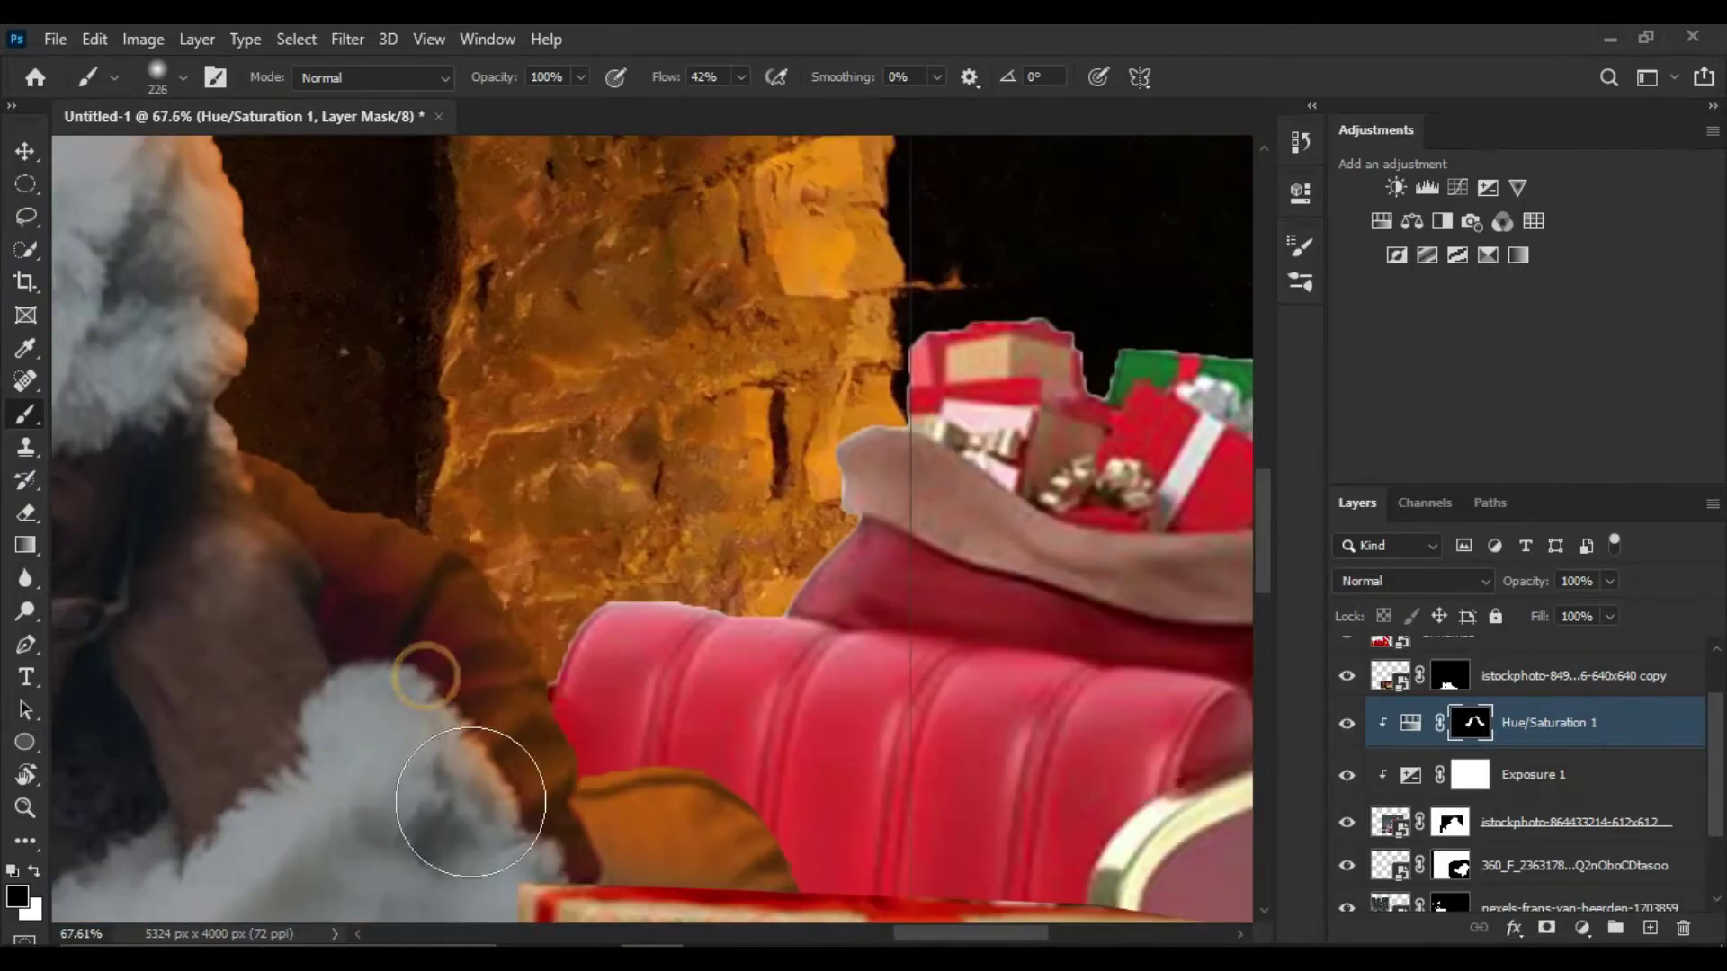
scroll(423, 692, "down", 3)
left_click(1382, 221)
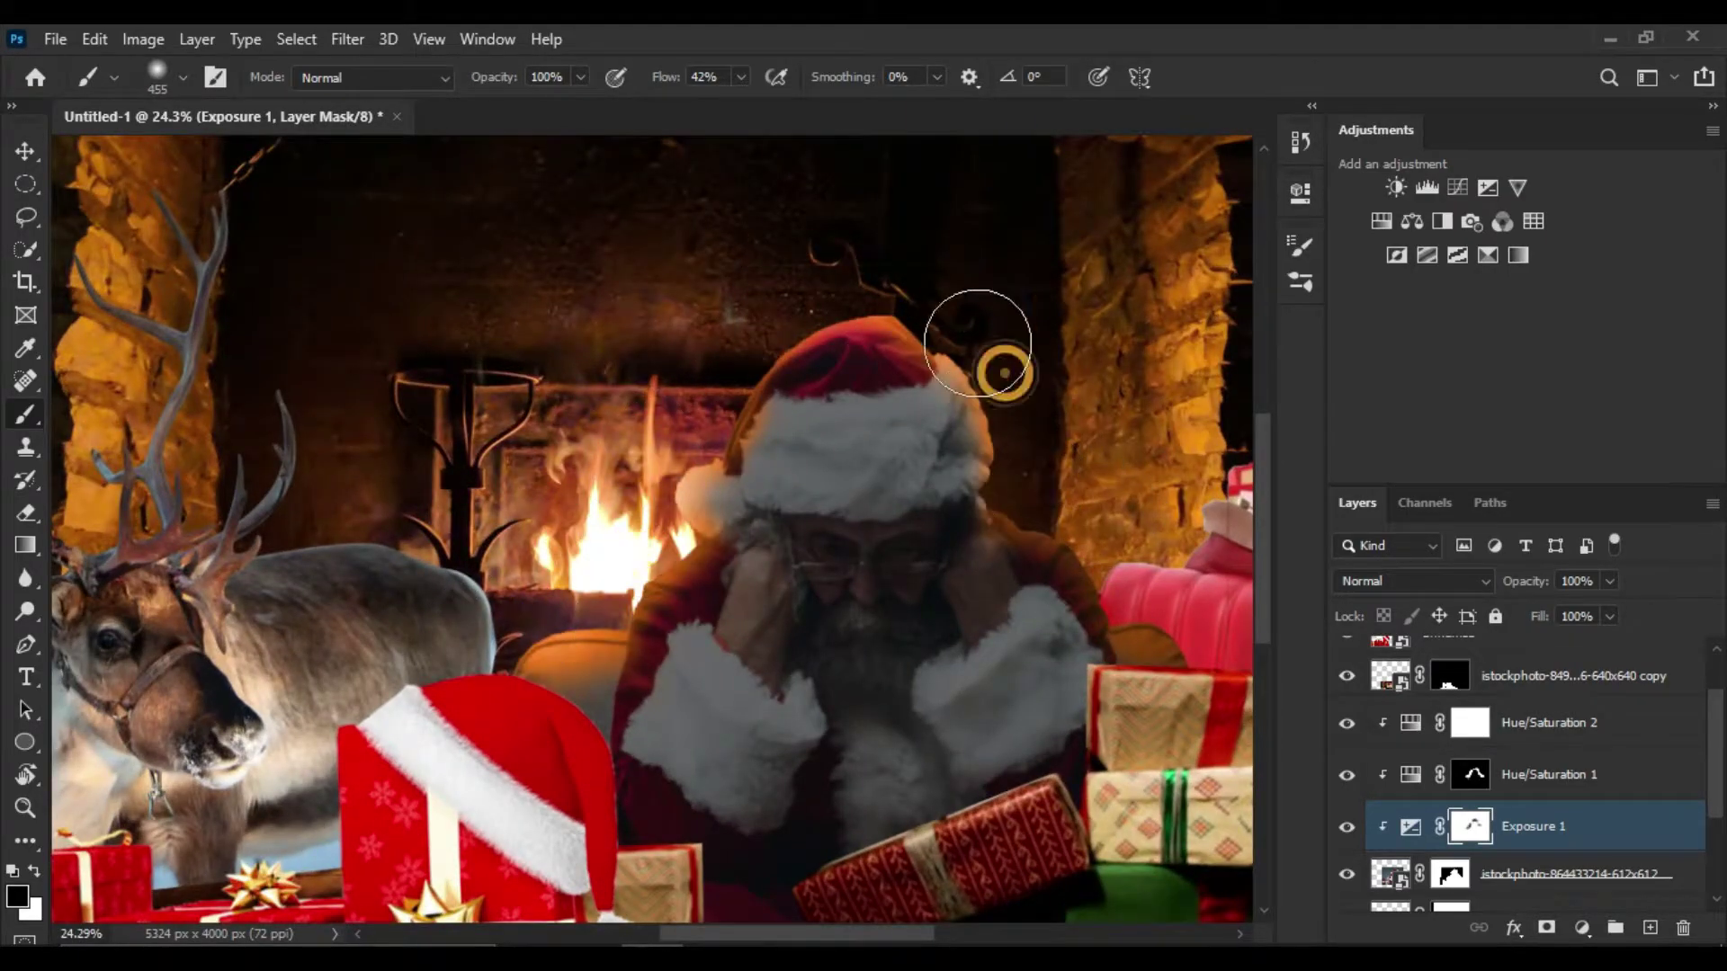
scroll(1005, 373, "down", 2)
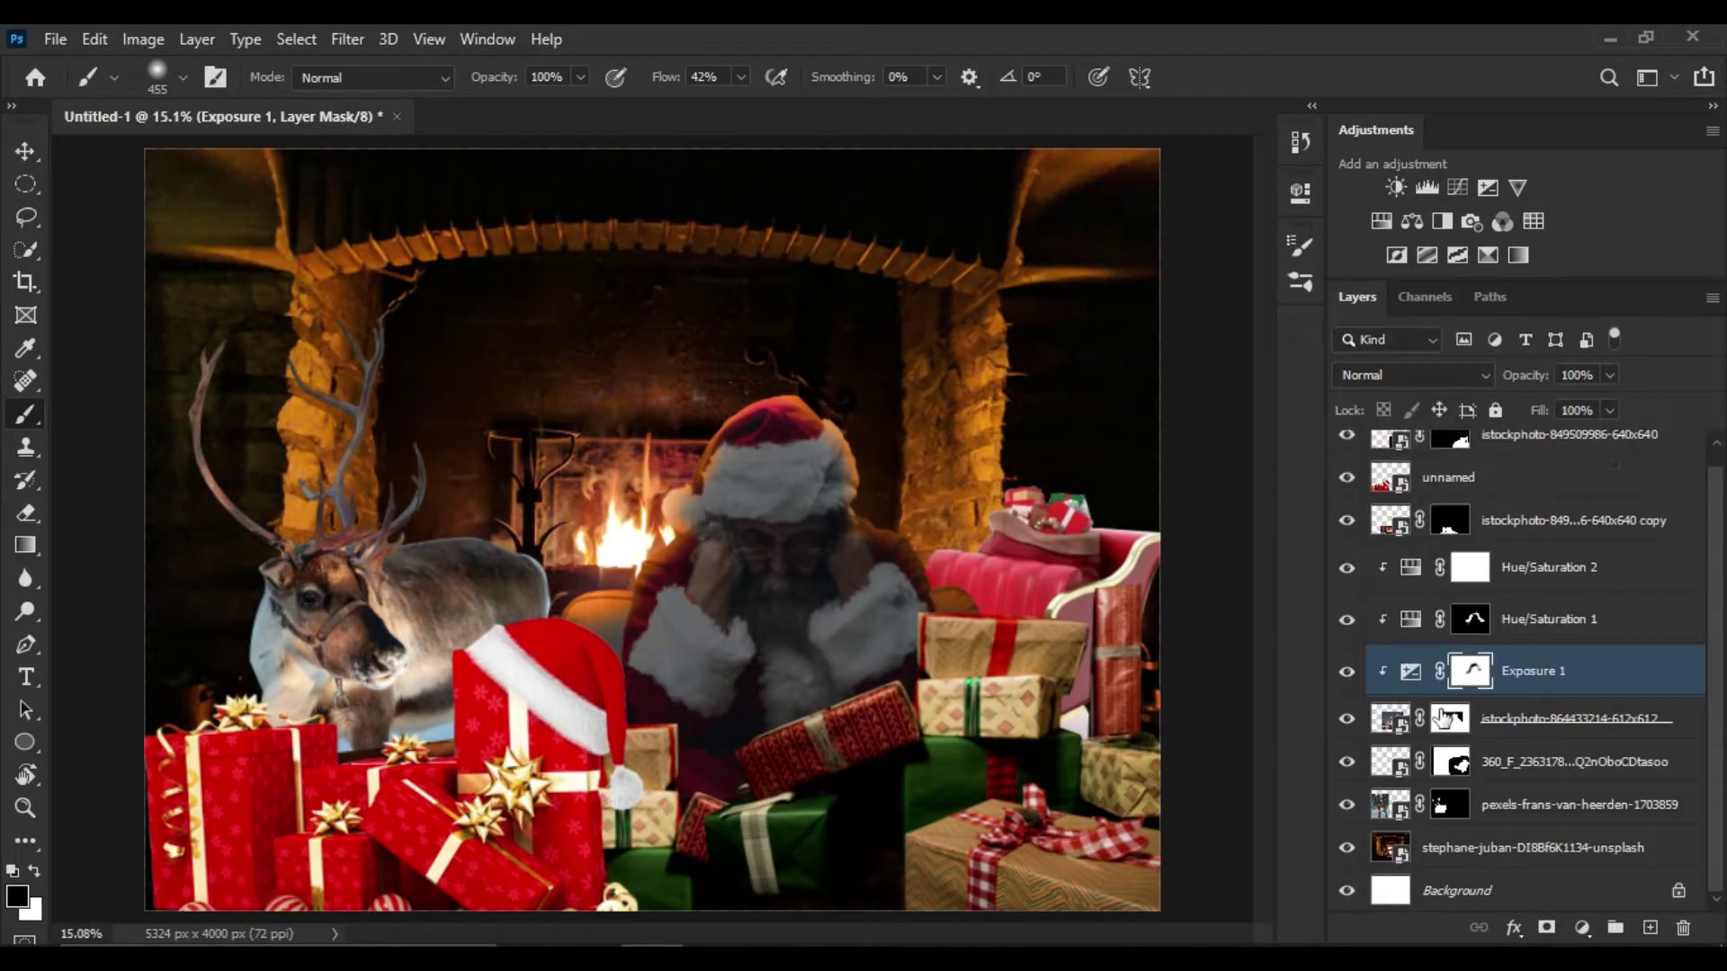
left_click_drag(1532, 630, 1484, 458)
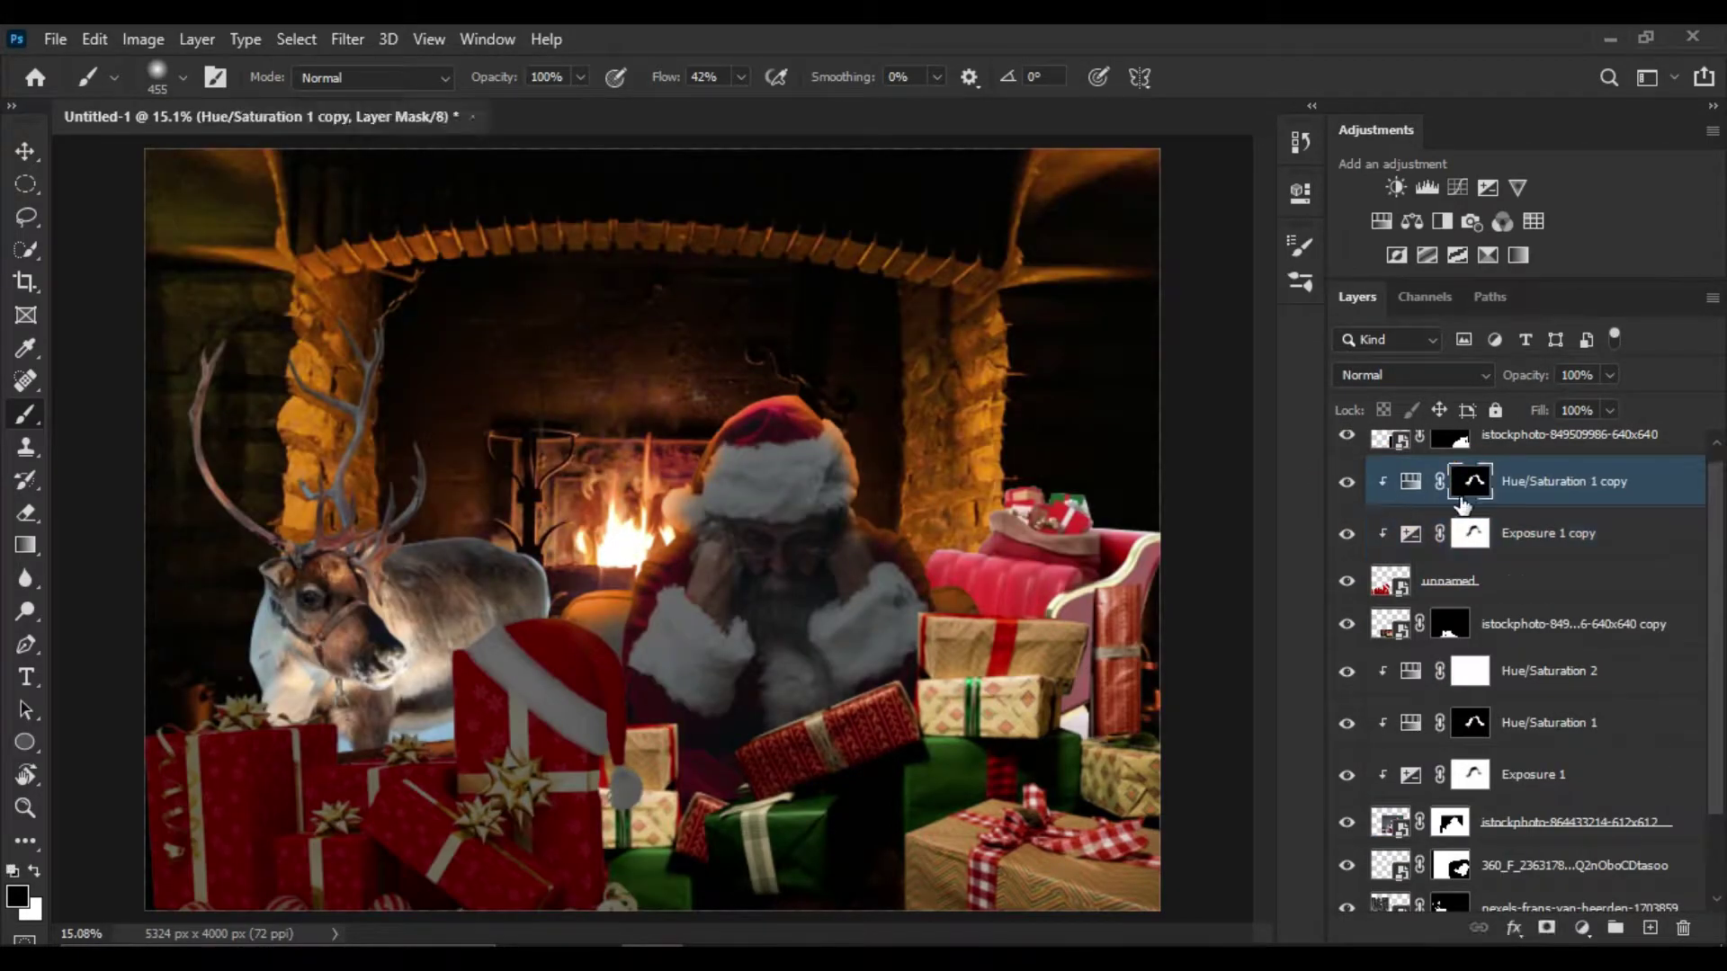
Paint warm glow onto the hat-gift box, erasing excess from its top with black
scroll(604, 743, "up", 3)
left_click(629, 340)
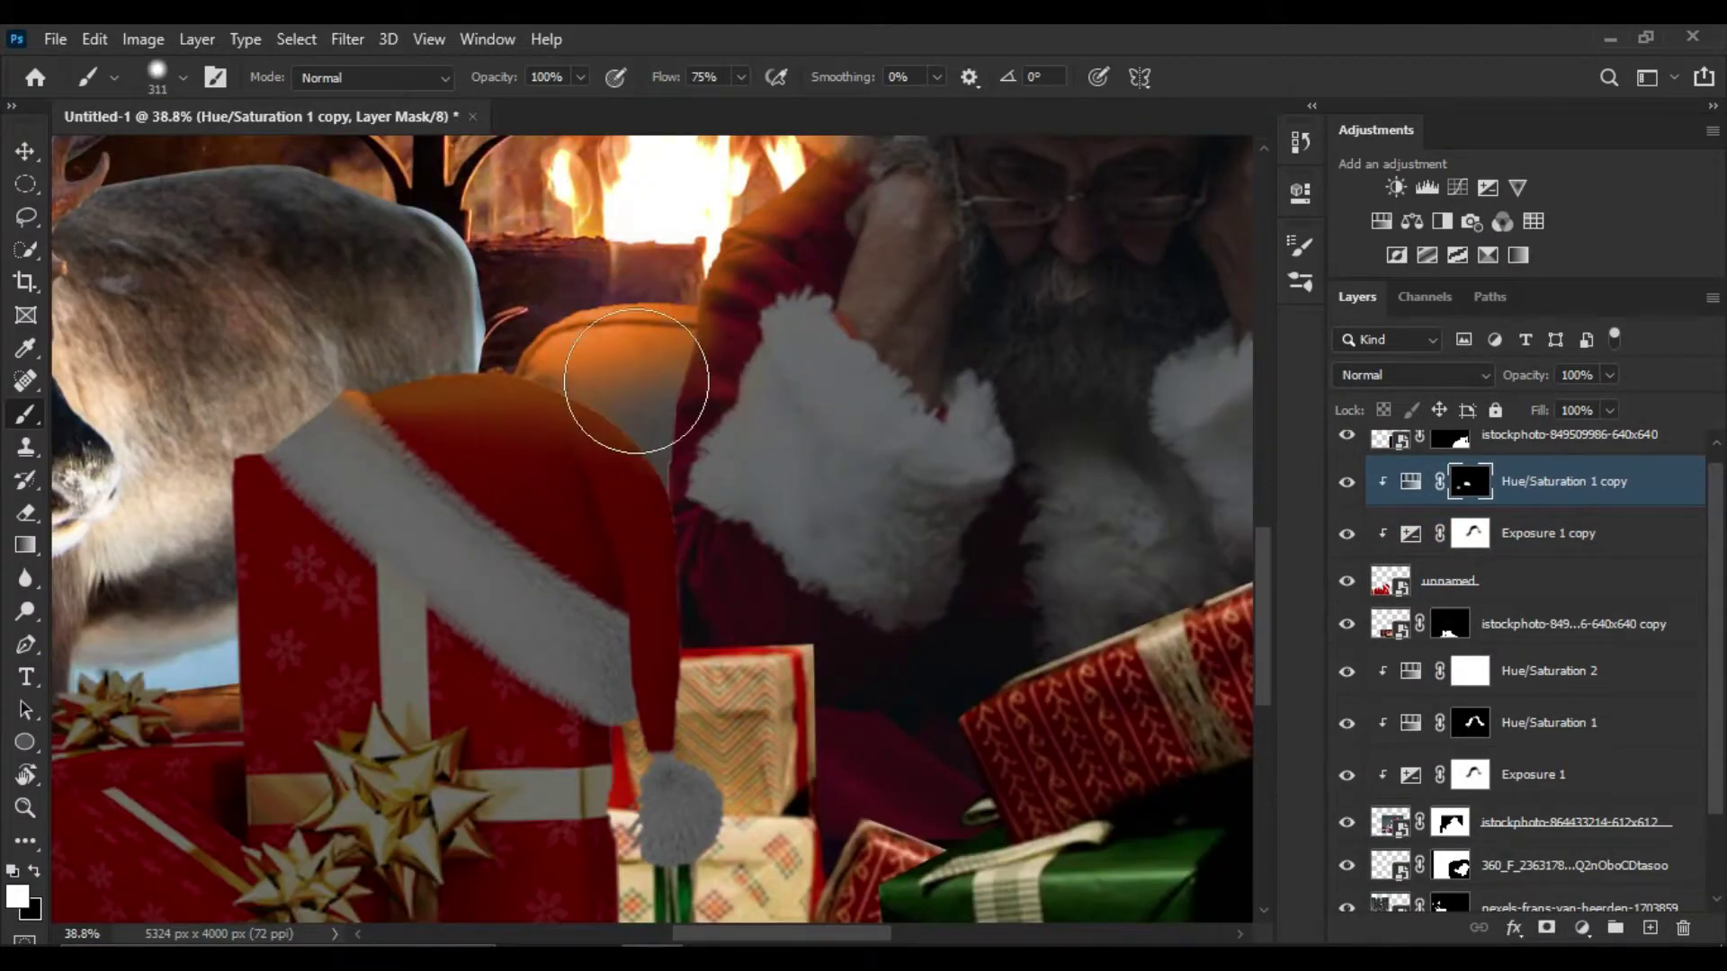
scroll(585, 450, "down", 2)
left_click_drag(706, 594, 567, 575)
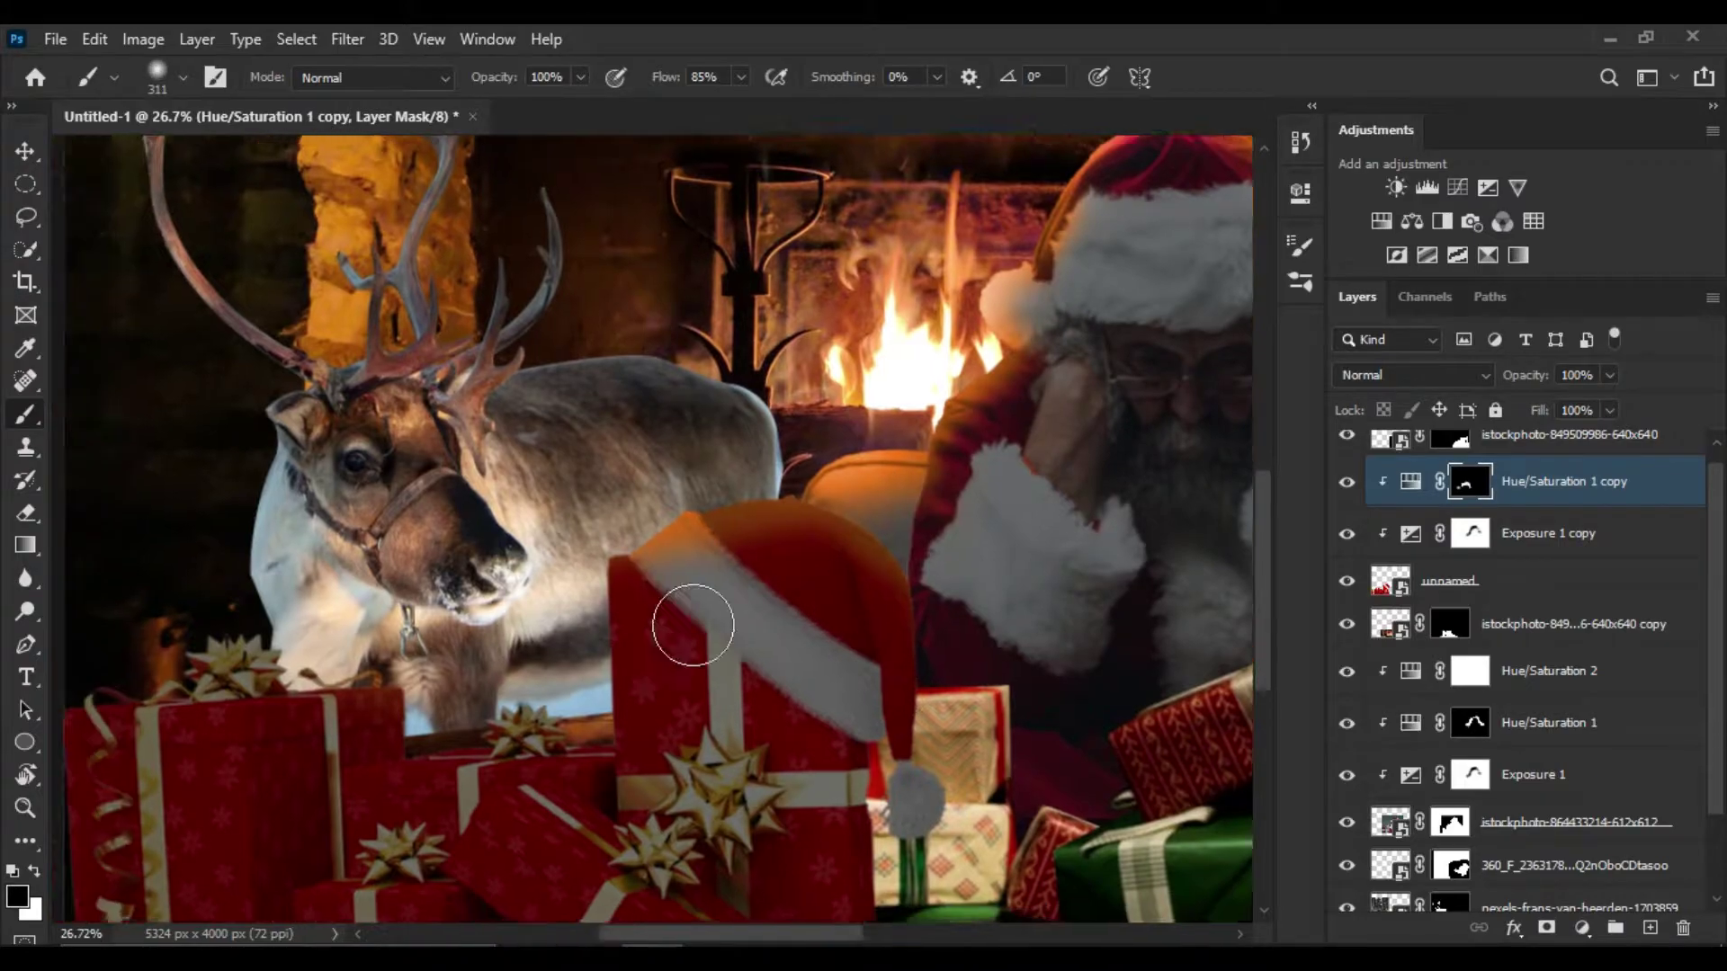
key("x")
scroll(653, 514, "up", 2)
Extend the glow over the left gifts, then add a new Exposure adjustment at about -3.67
left_click_drag(808, 579, 826, 453)
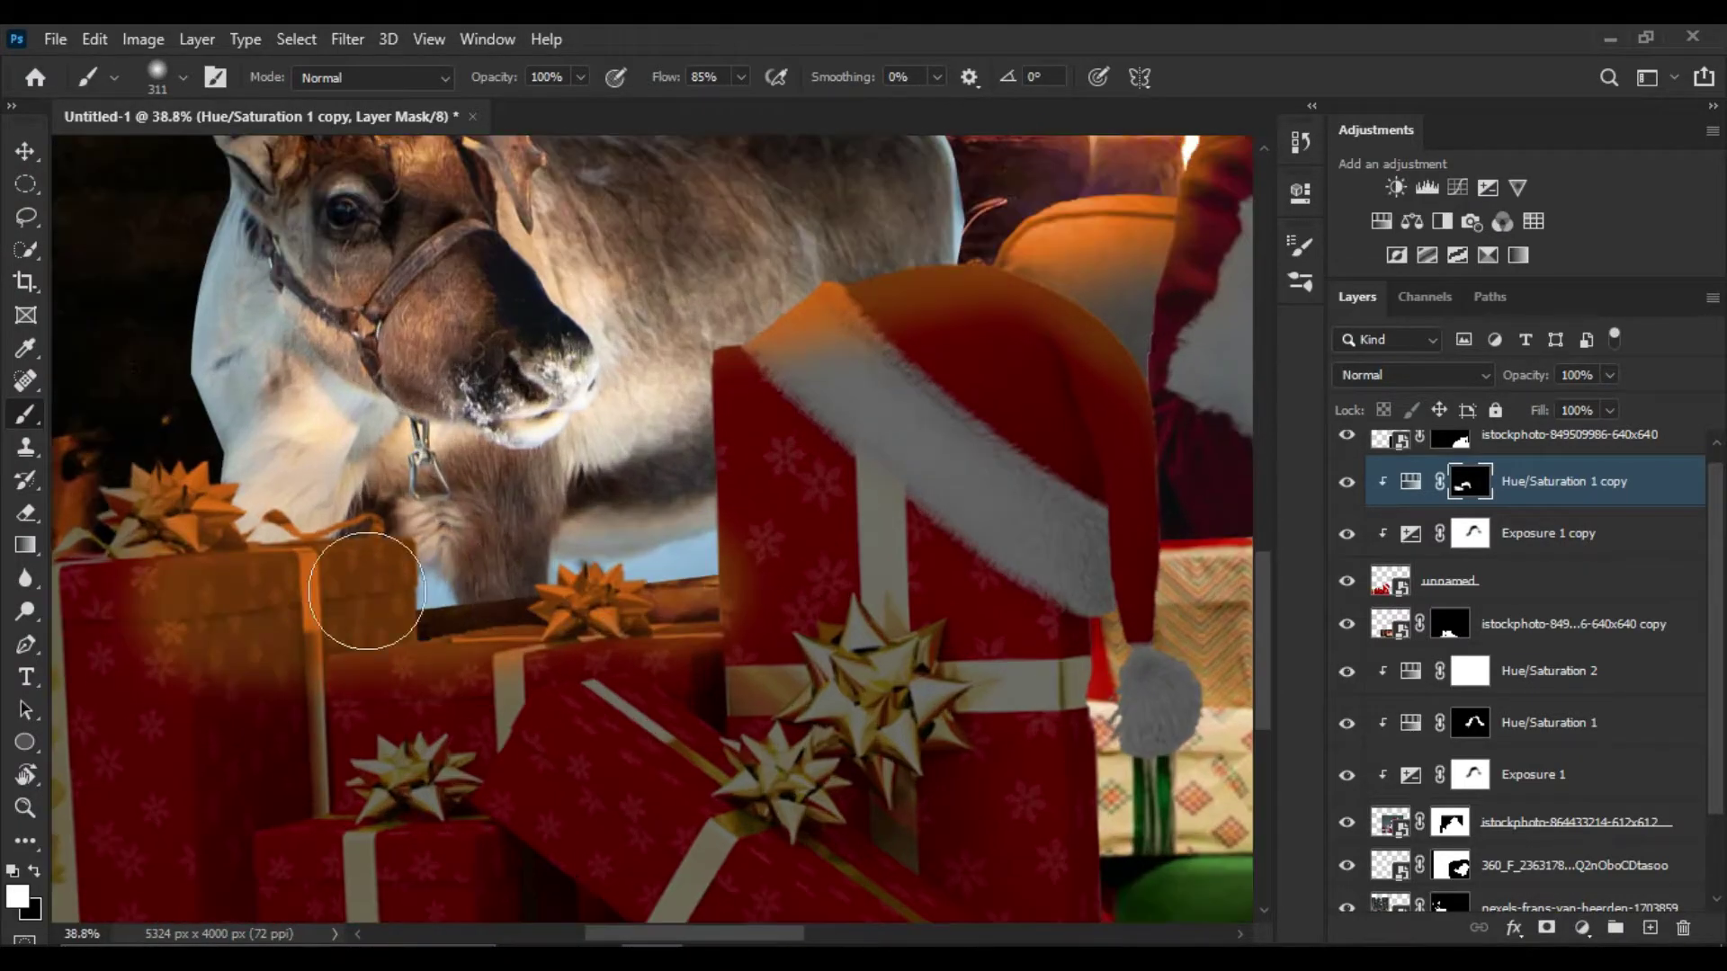
key("bracketright")
key("x")
scroll(878, 521, "down", 3)
left_click(1488, 187)
left_click_drag(1091, 330, 1001, 327)
Invert Exposure 2's mask and paint shadow over the lower front gifts
key("ctrl+i")
scroll(425, 630, "up", 2)
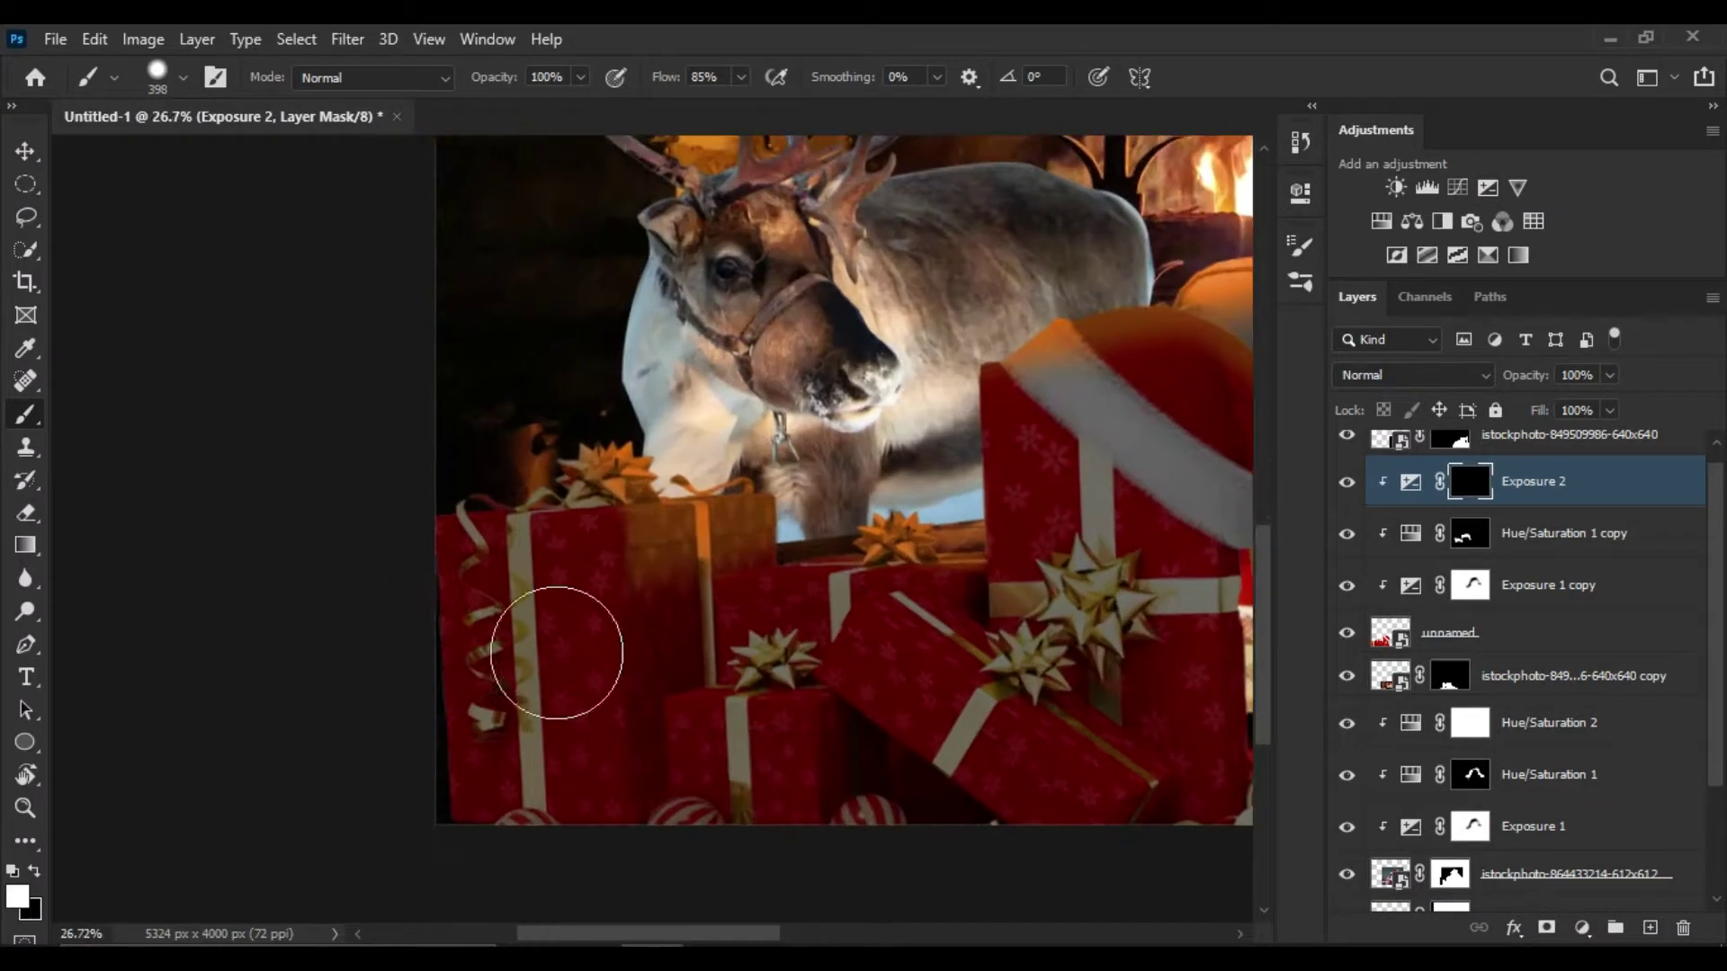
scroll(504, 449, "up", 1)
key("x")
scroll(1080, 635, "up", 1)
key("x")
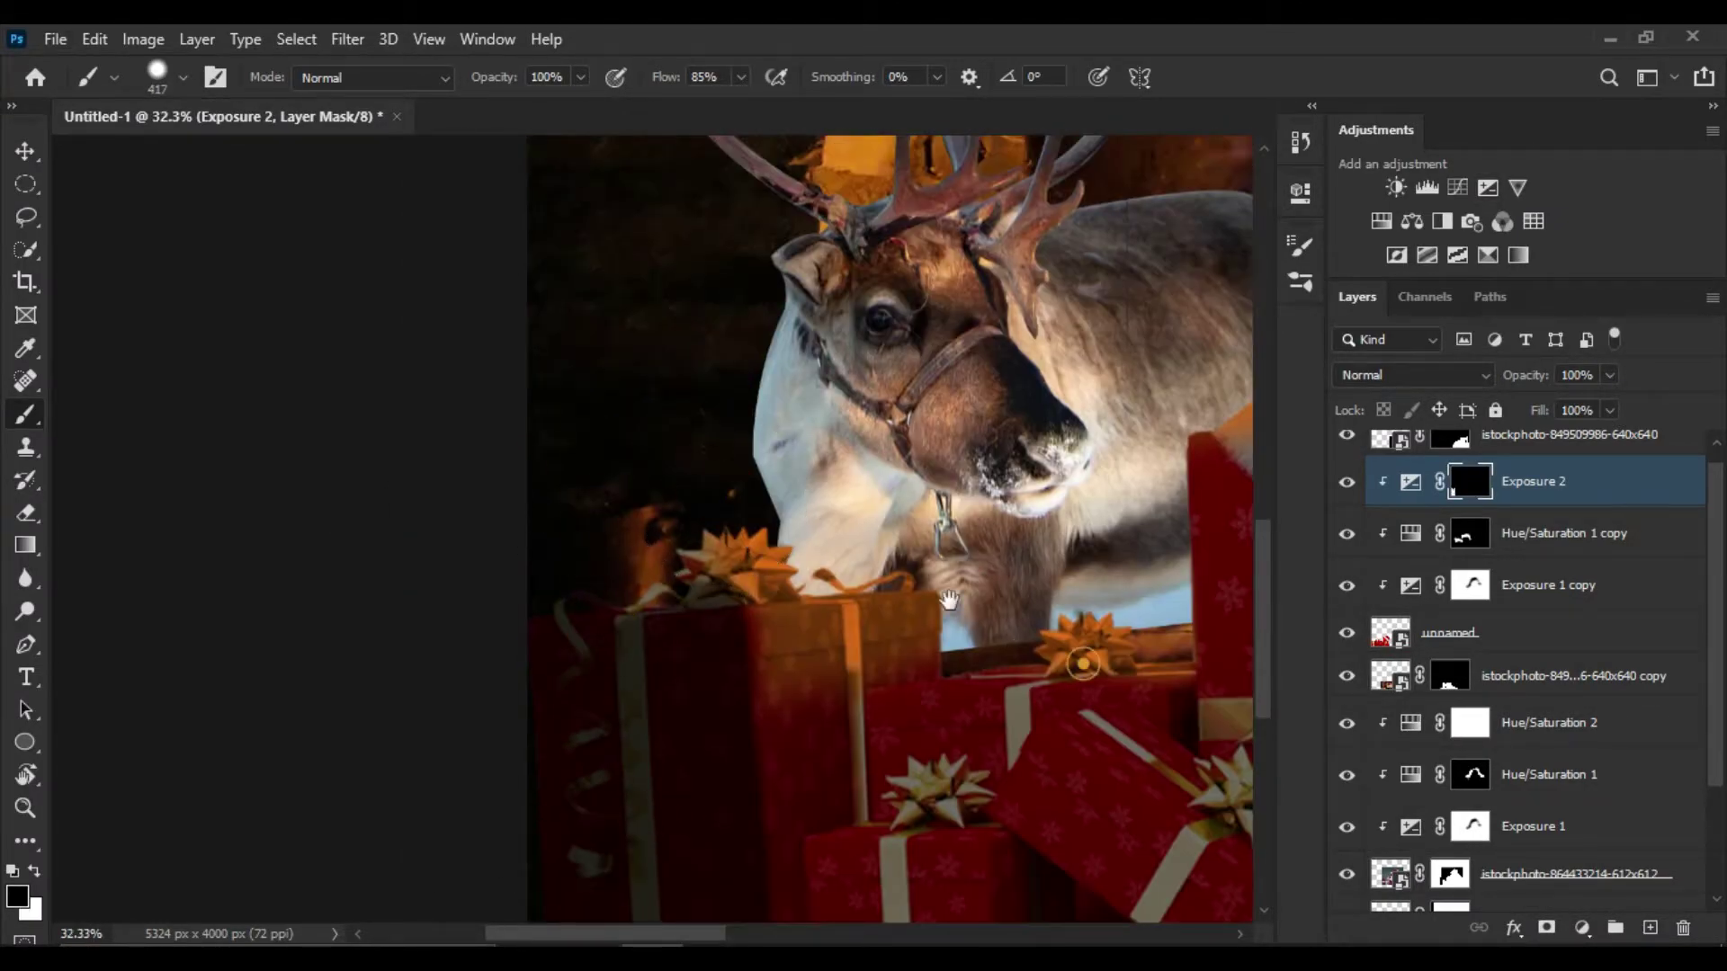
scroll(459, 678, "up", 2)
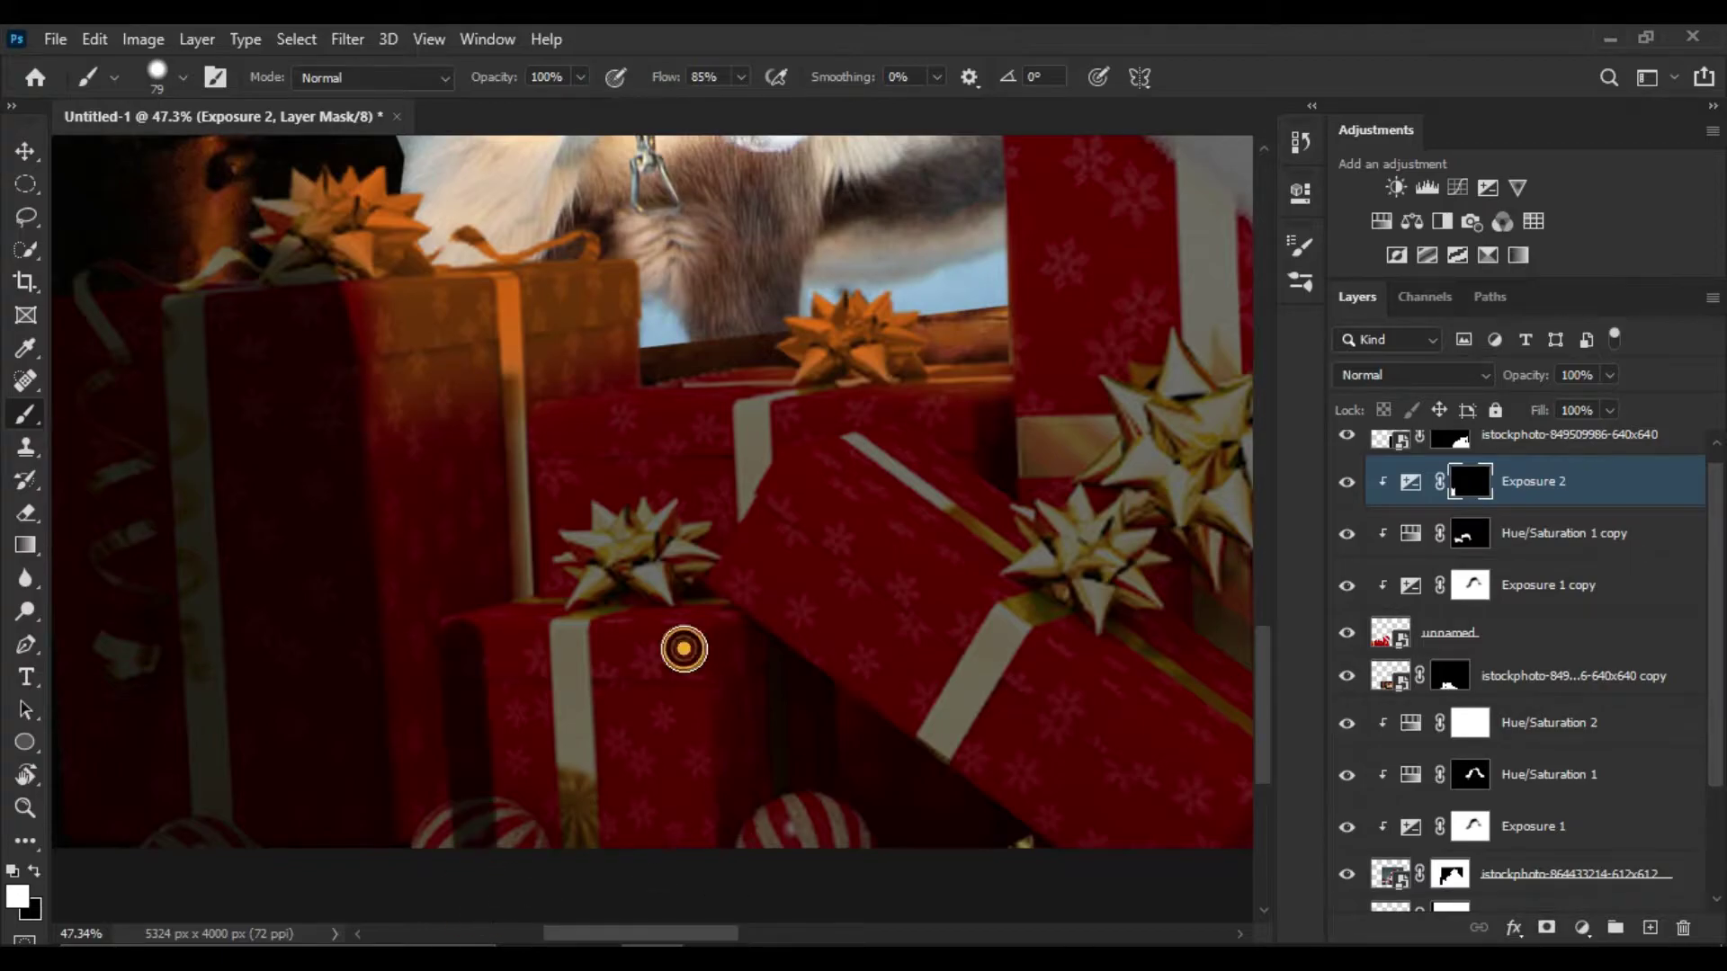
scroll(518, 683, "up", 2)
scroll(733, 786, "up", 2)
key("x")
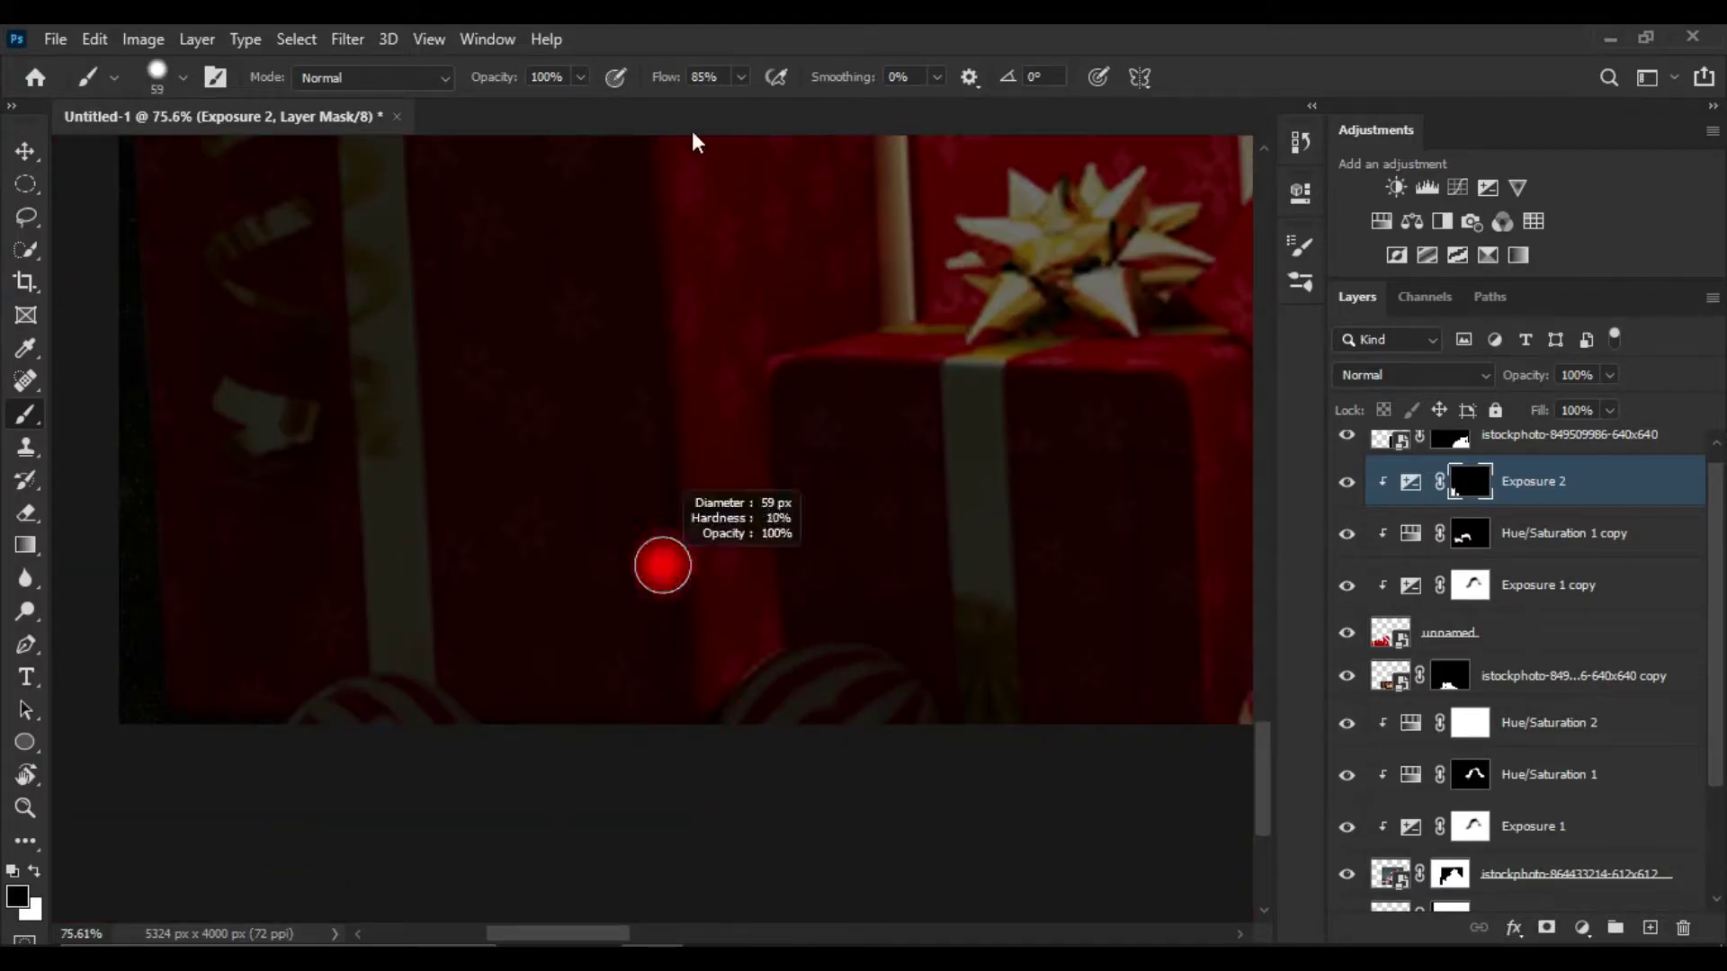
scroll(778, 736, "down", 3)
scroll(694, 482, "up", 2)
mouse_move(617, 668)
left_mouse_down()
mouse_move(625, 875)
mouse_move(895, 609)
left_mouse_up()
Lower brush flow to 20% and shade the lower-right gifts
scroll(895, 609, "up", 1)
scroll(558, 520, "up", 1)
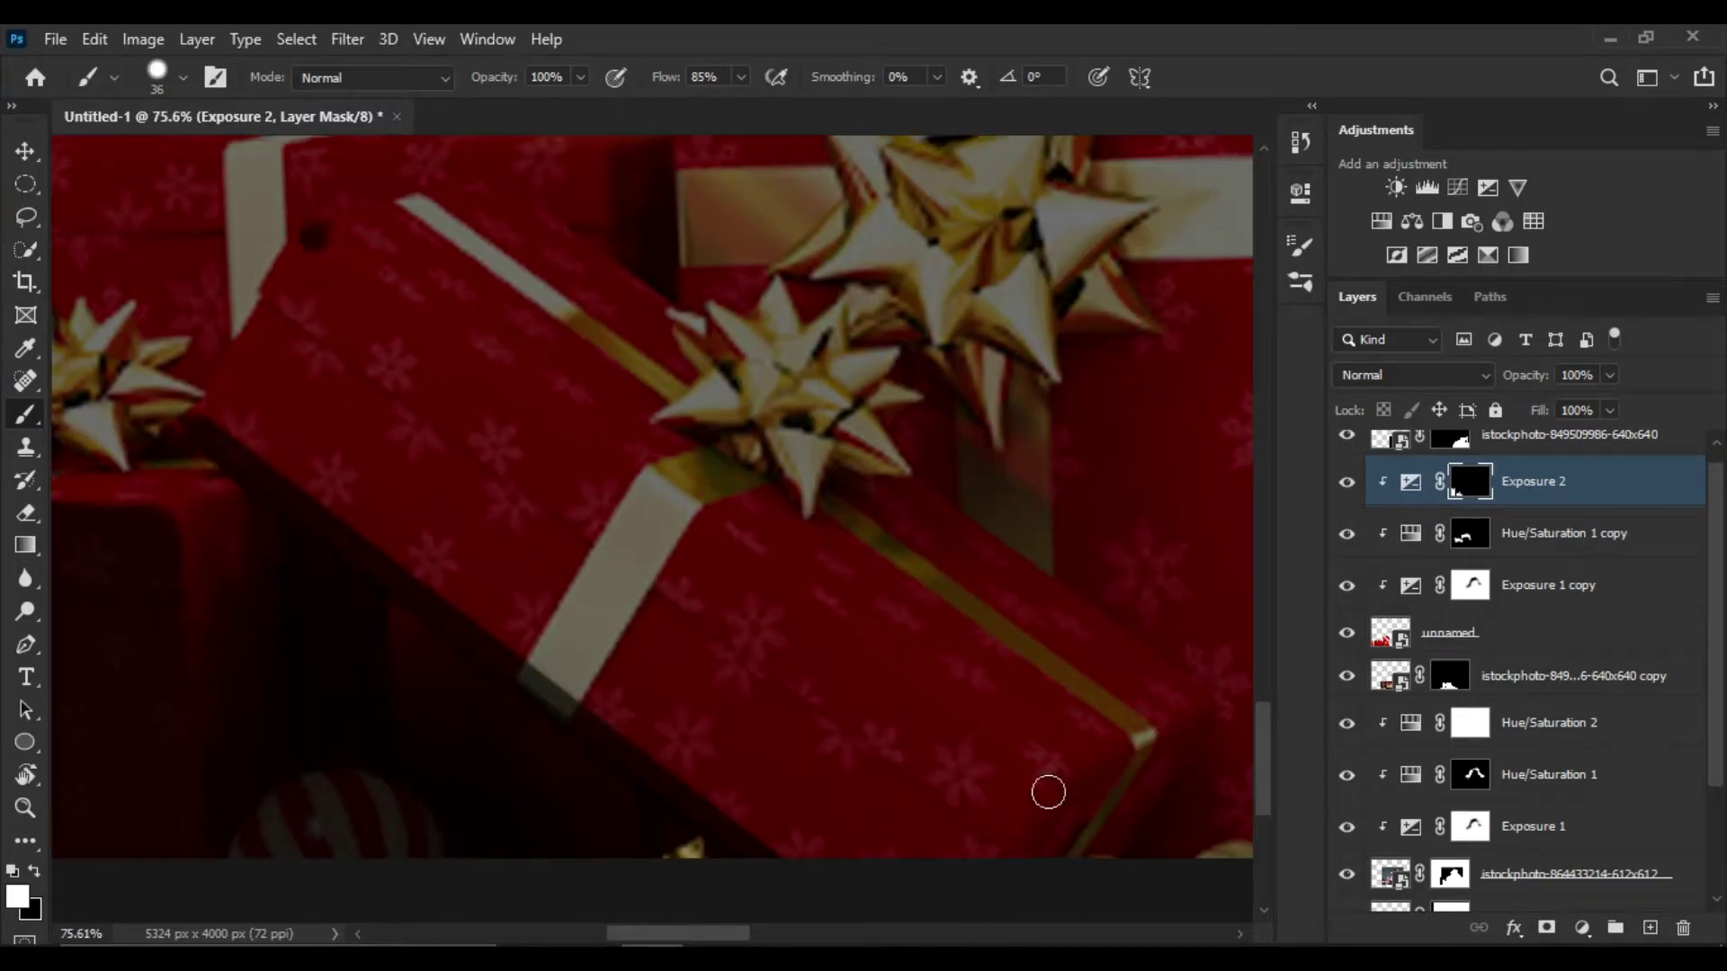
scroll(713, 644, "down", 3)
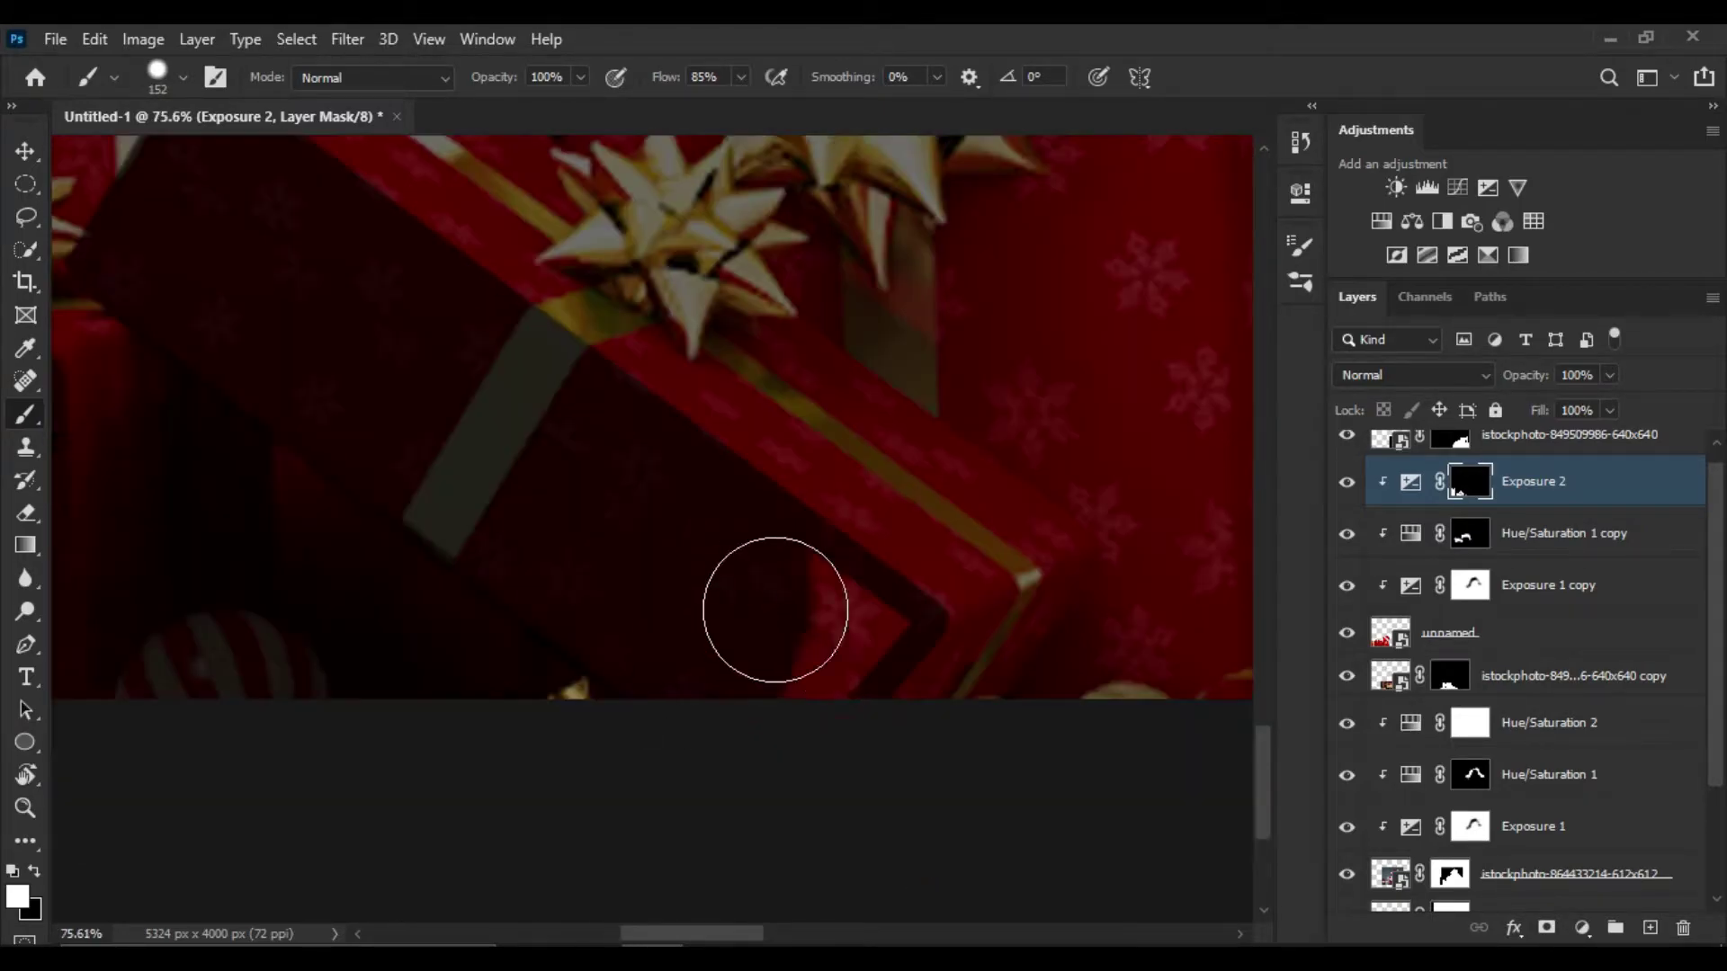
scroll(661, 576, "down", 4)
key("shift+2")
key("x")
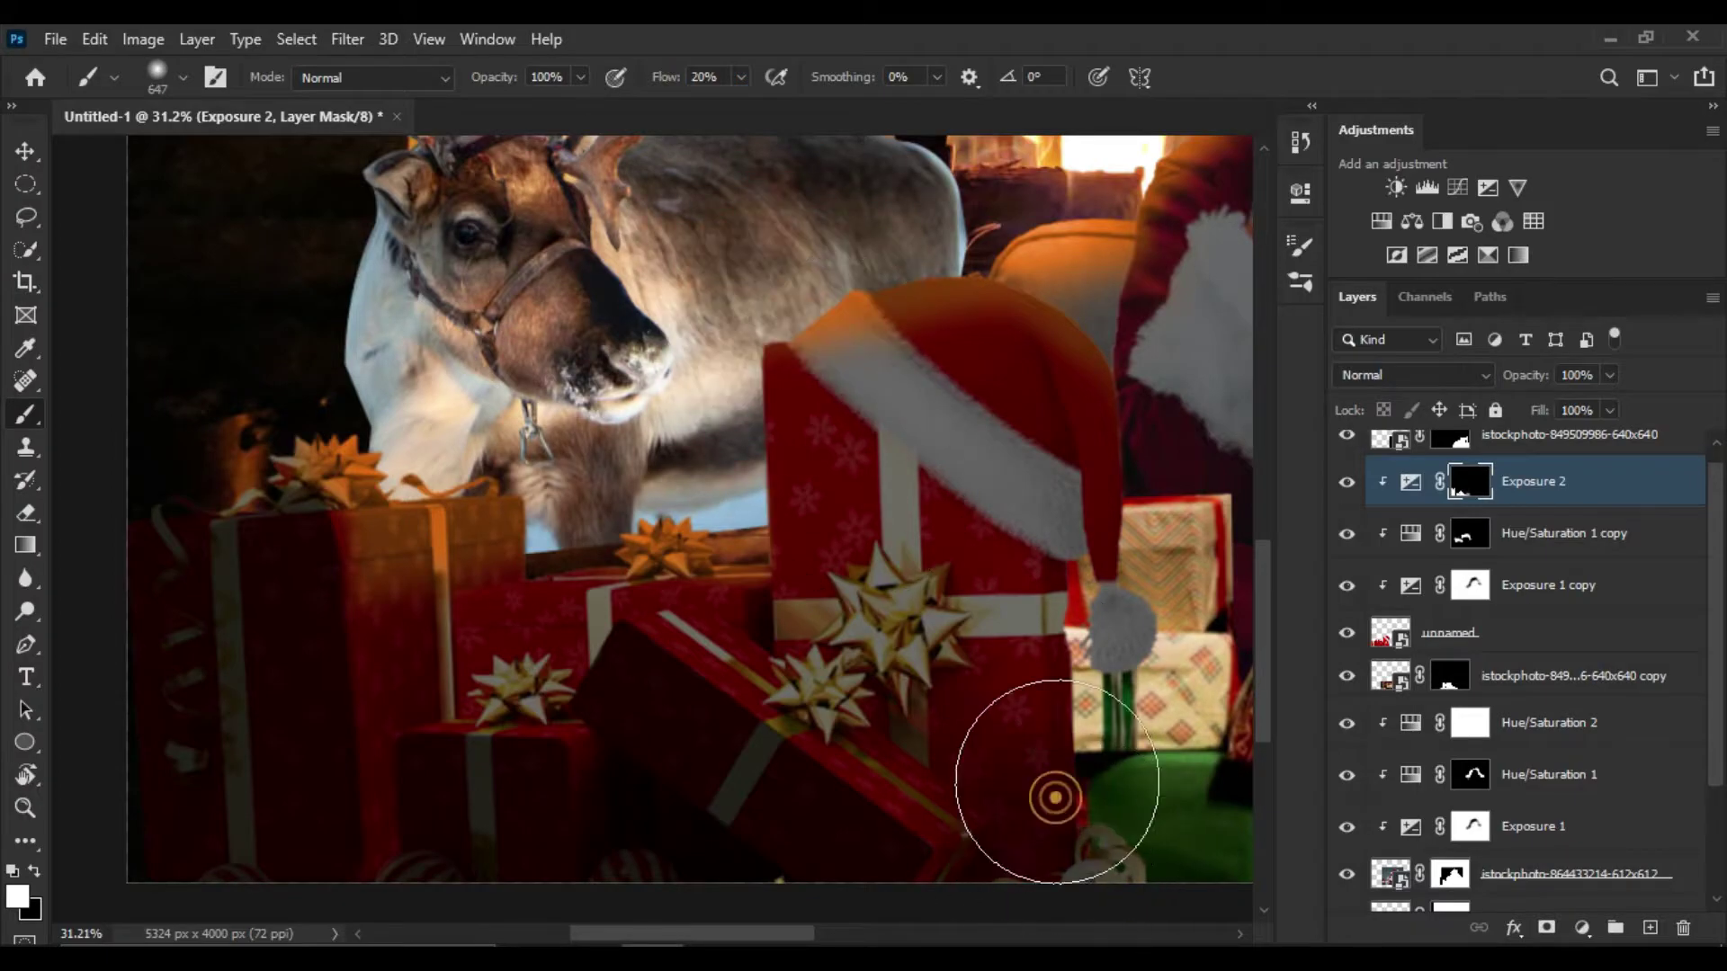
left_click_drag(1021, 790, 937, 501)
Reselect the Hue/Saturation 1 copy layer mask
scroll(879, 663, "down", 2)
scroll(616, 848, "down", 2)
left_click(1389, 539)
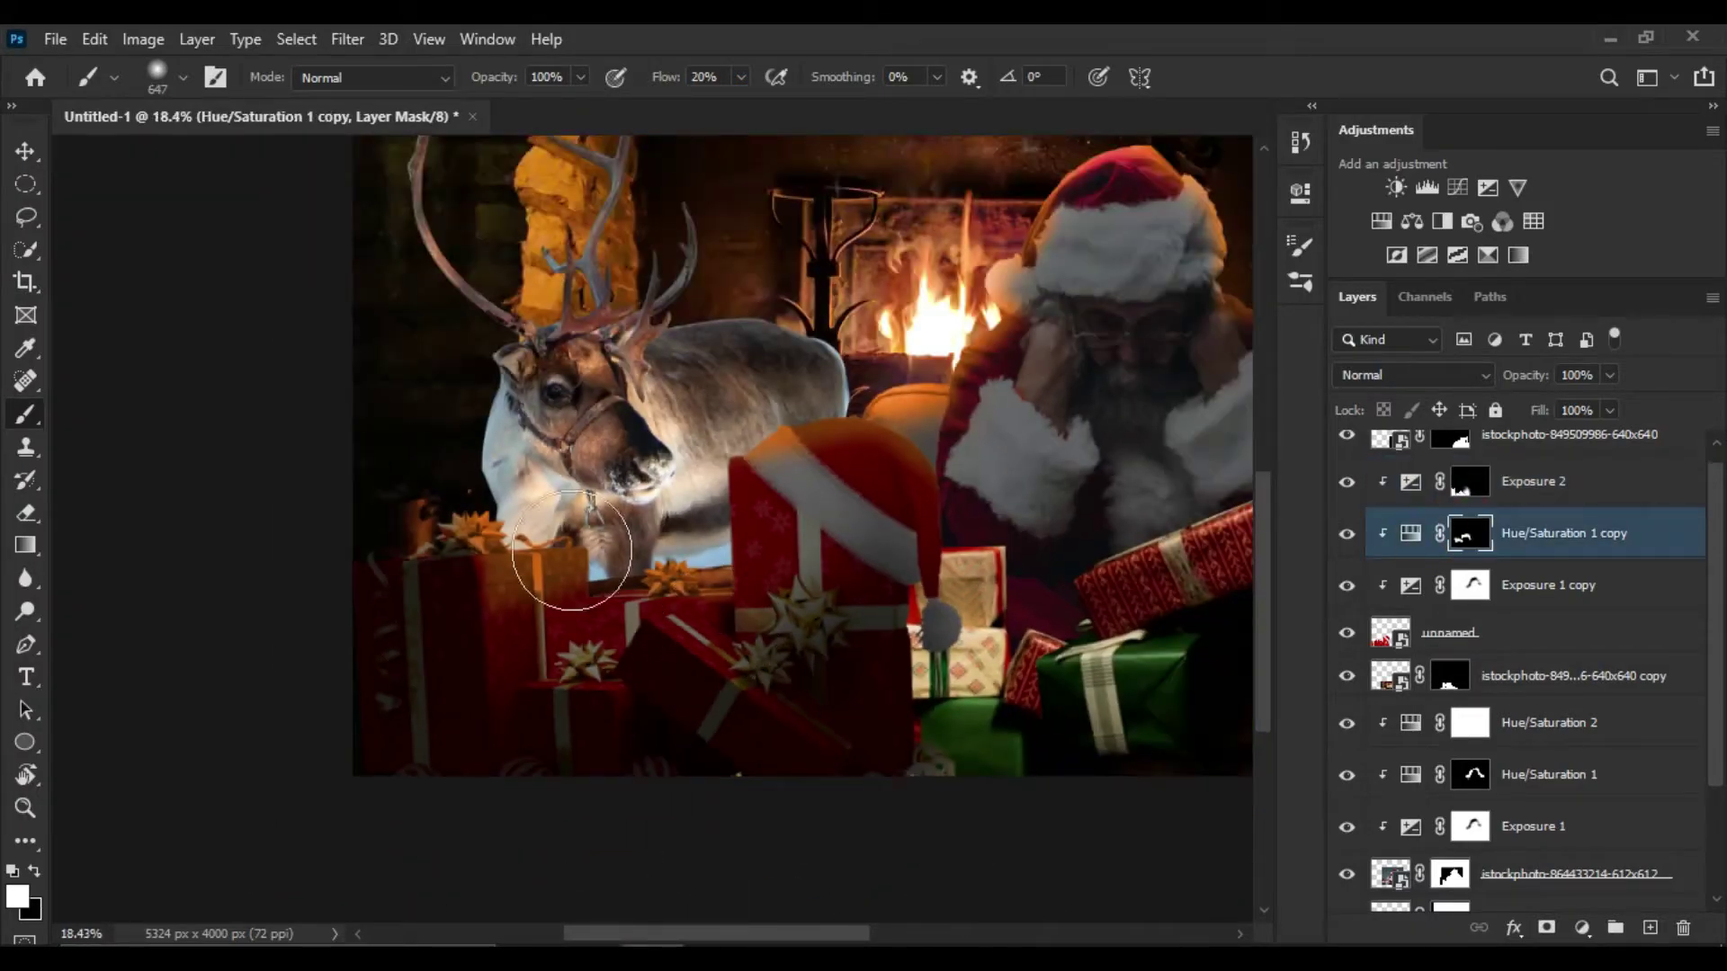
scroll(501, 636, "up", 3)
scroll(678, 678, "down", 3)
scroll(678, 678, "up", 2)
scroll(663, 629, "down", 3)
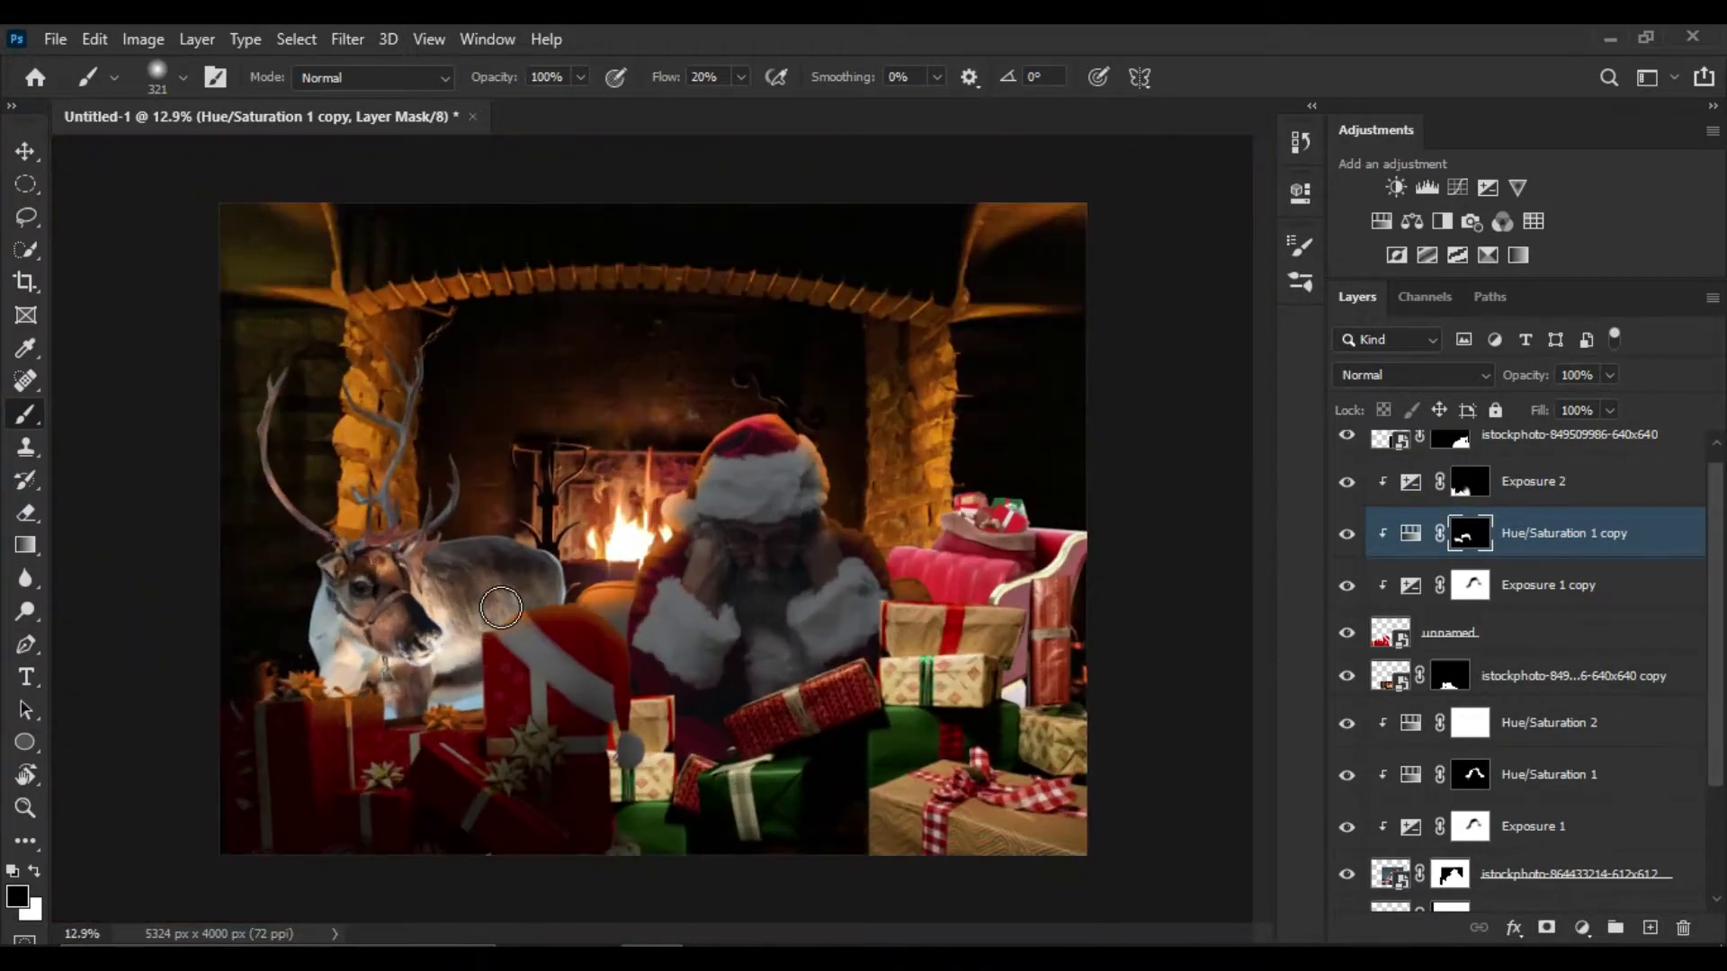
scroll(1520, 706, "down", 2)
scroll(1502, 715, "down", 2)
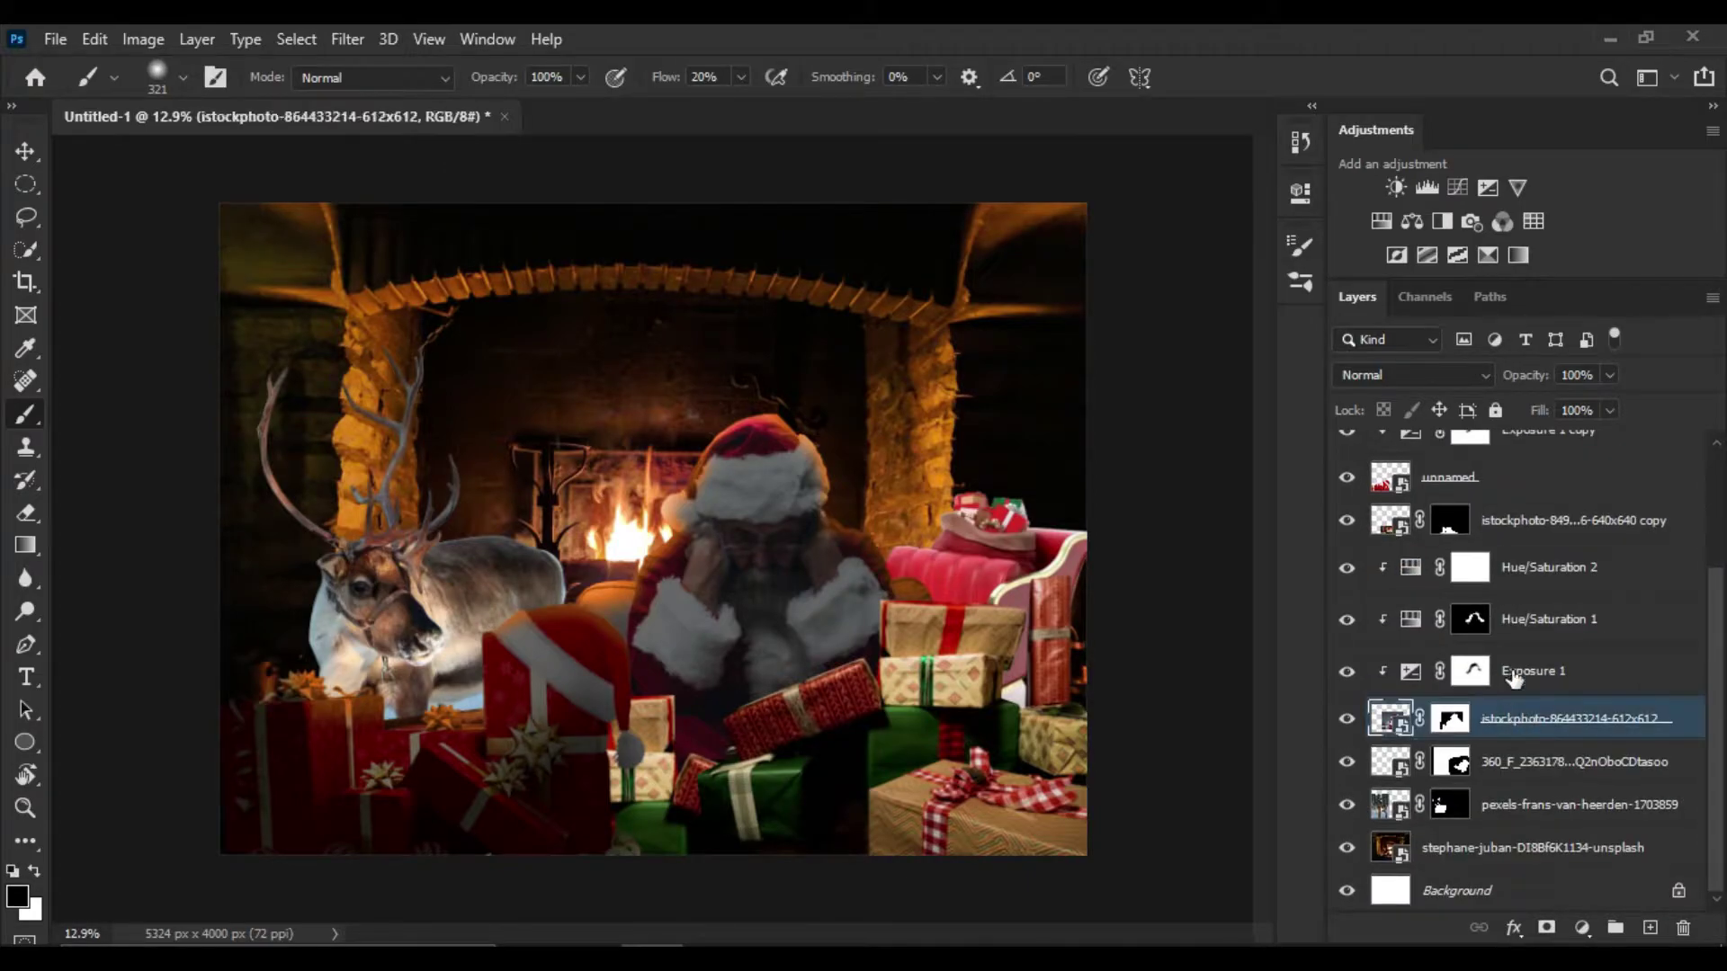
Group Santa with his adjustments and add a reindeer Exposure at about -3.50
key("ctrl+g")
left_click(1487, 187)
left_click_drag(1083, 329, 1005, 329)
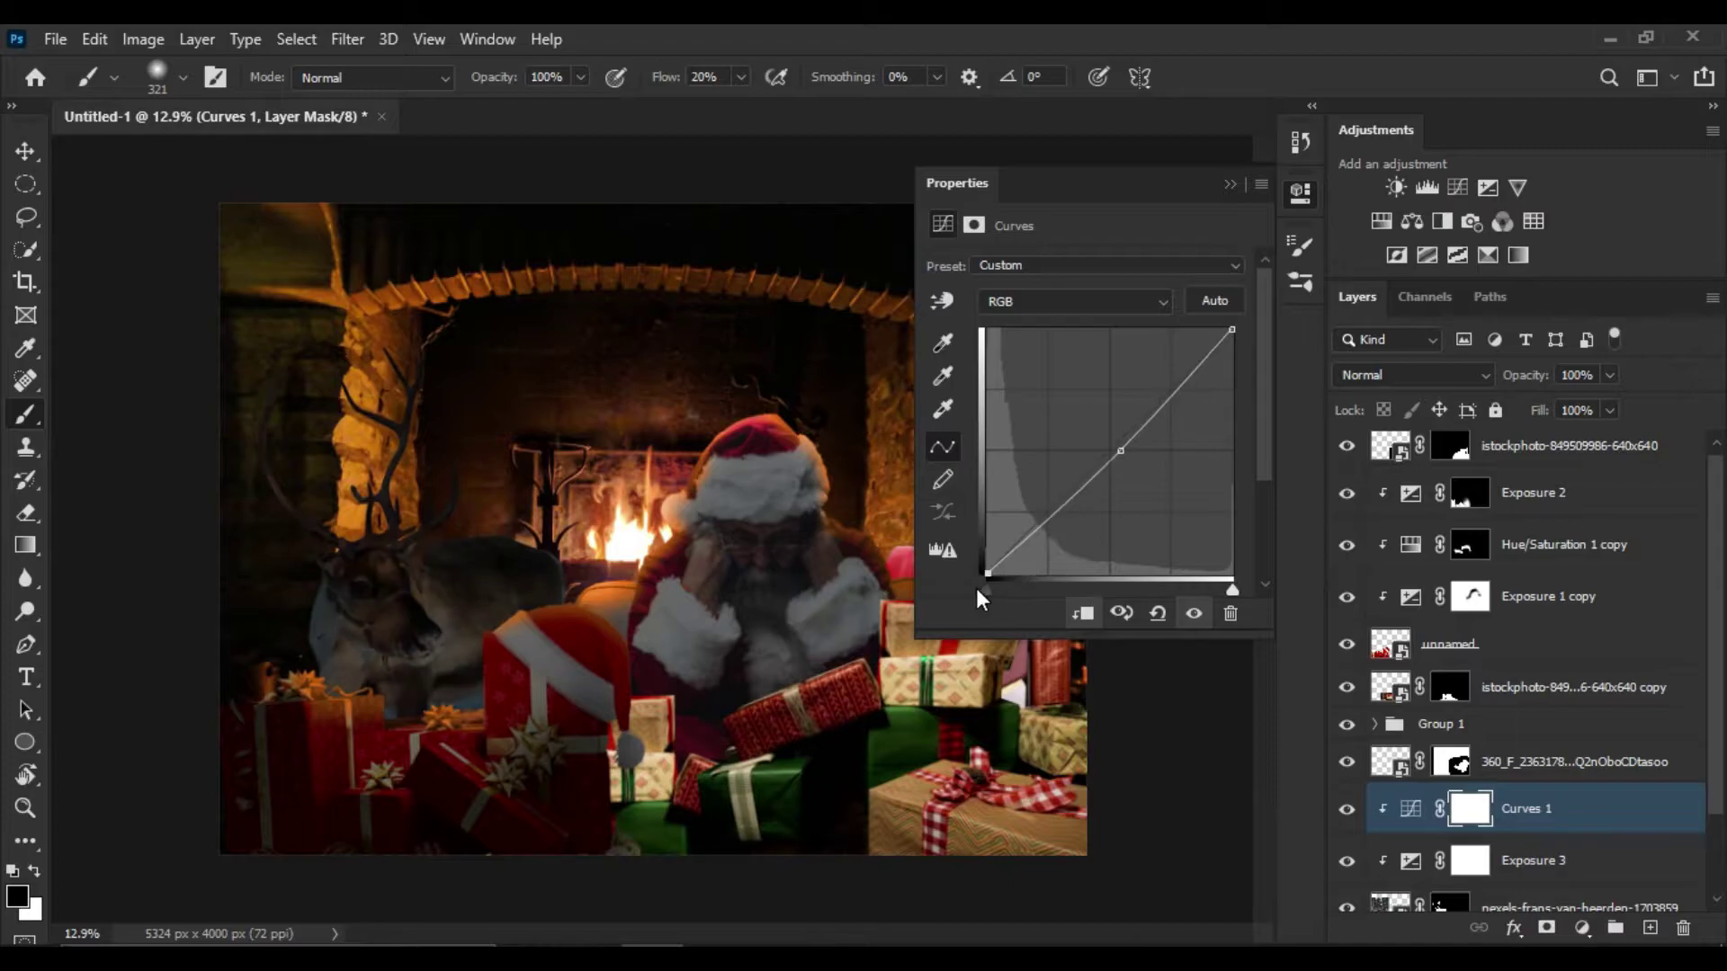
Paint Exposure 3's mask to brighten the reindeer's nose and face, using a ~313 px brush
left_click(1469, 861)
scroll(558, 512, "up", 5)
scroll(669, 579, "up", 3)
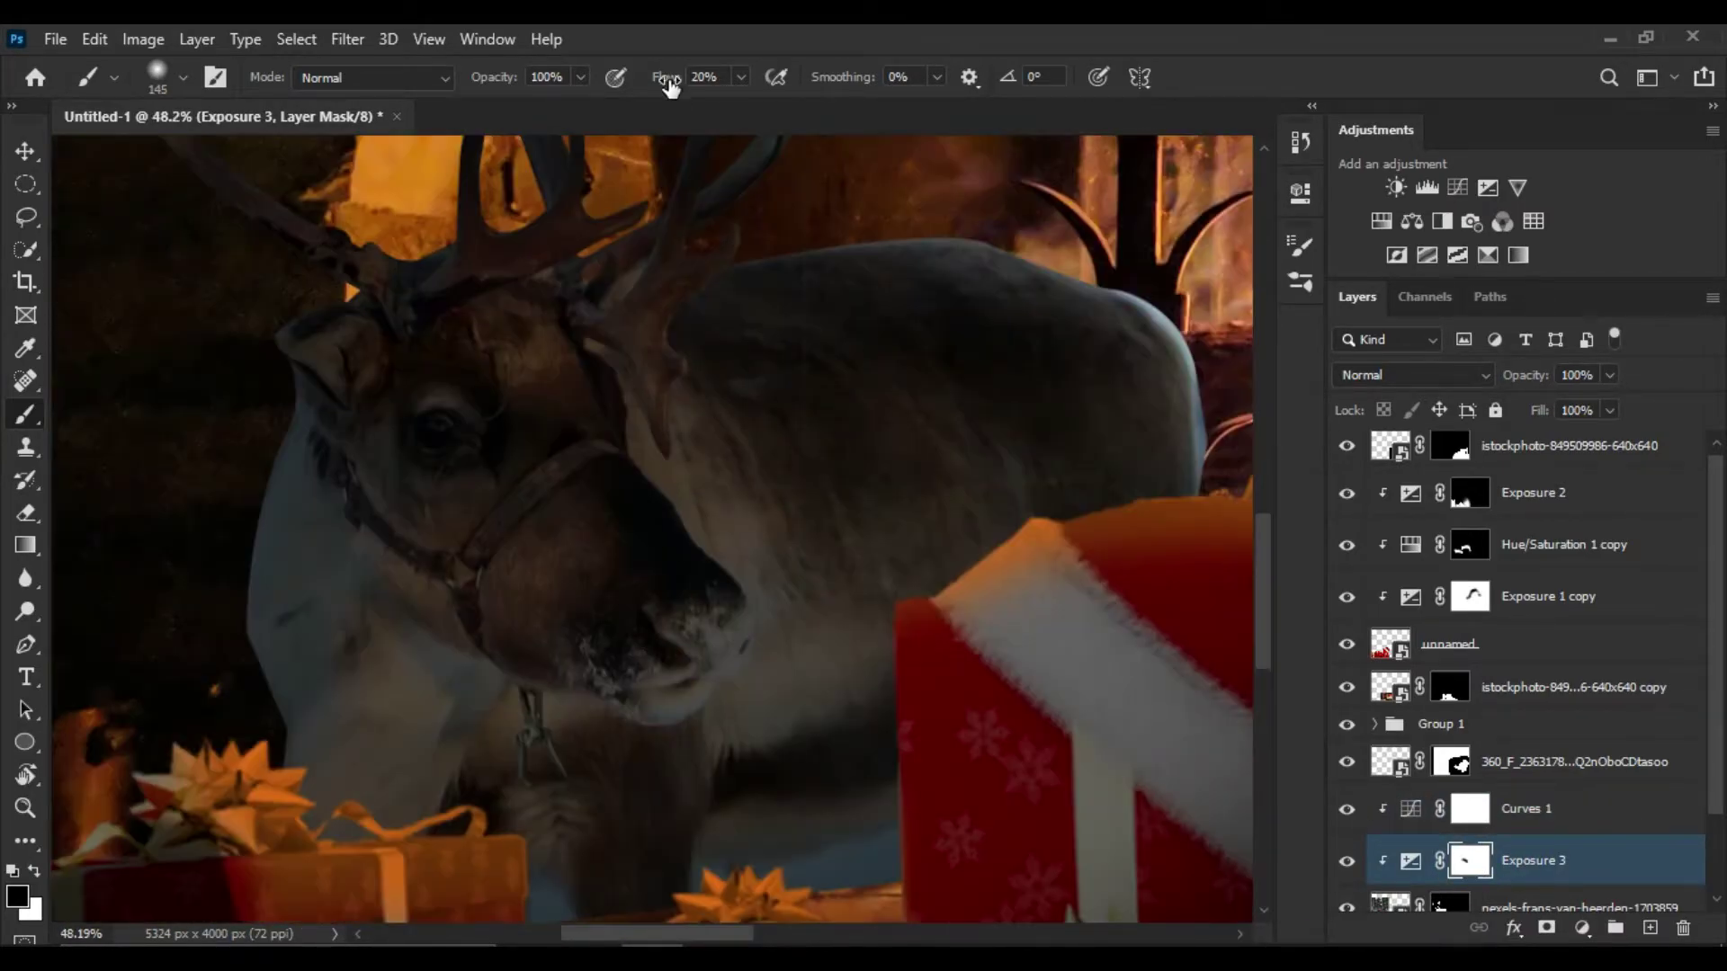
left_click_drag(665, 77, 710, 77)
left_click_drag(636, 656, 652, 688)
scroll(782, 691, "down", 2)
key("ctrl+z")
scroll(783, 691, "up", 1)
left_click_drag(663, 77, 636, 86)
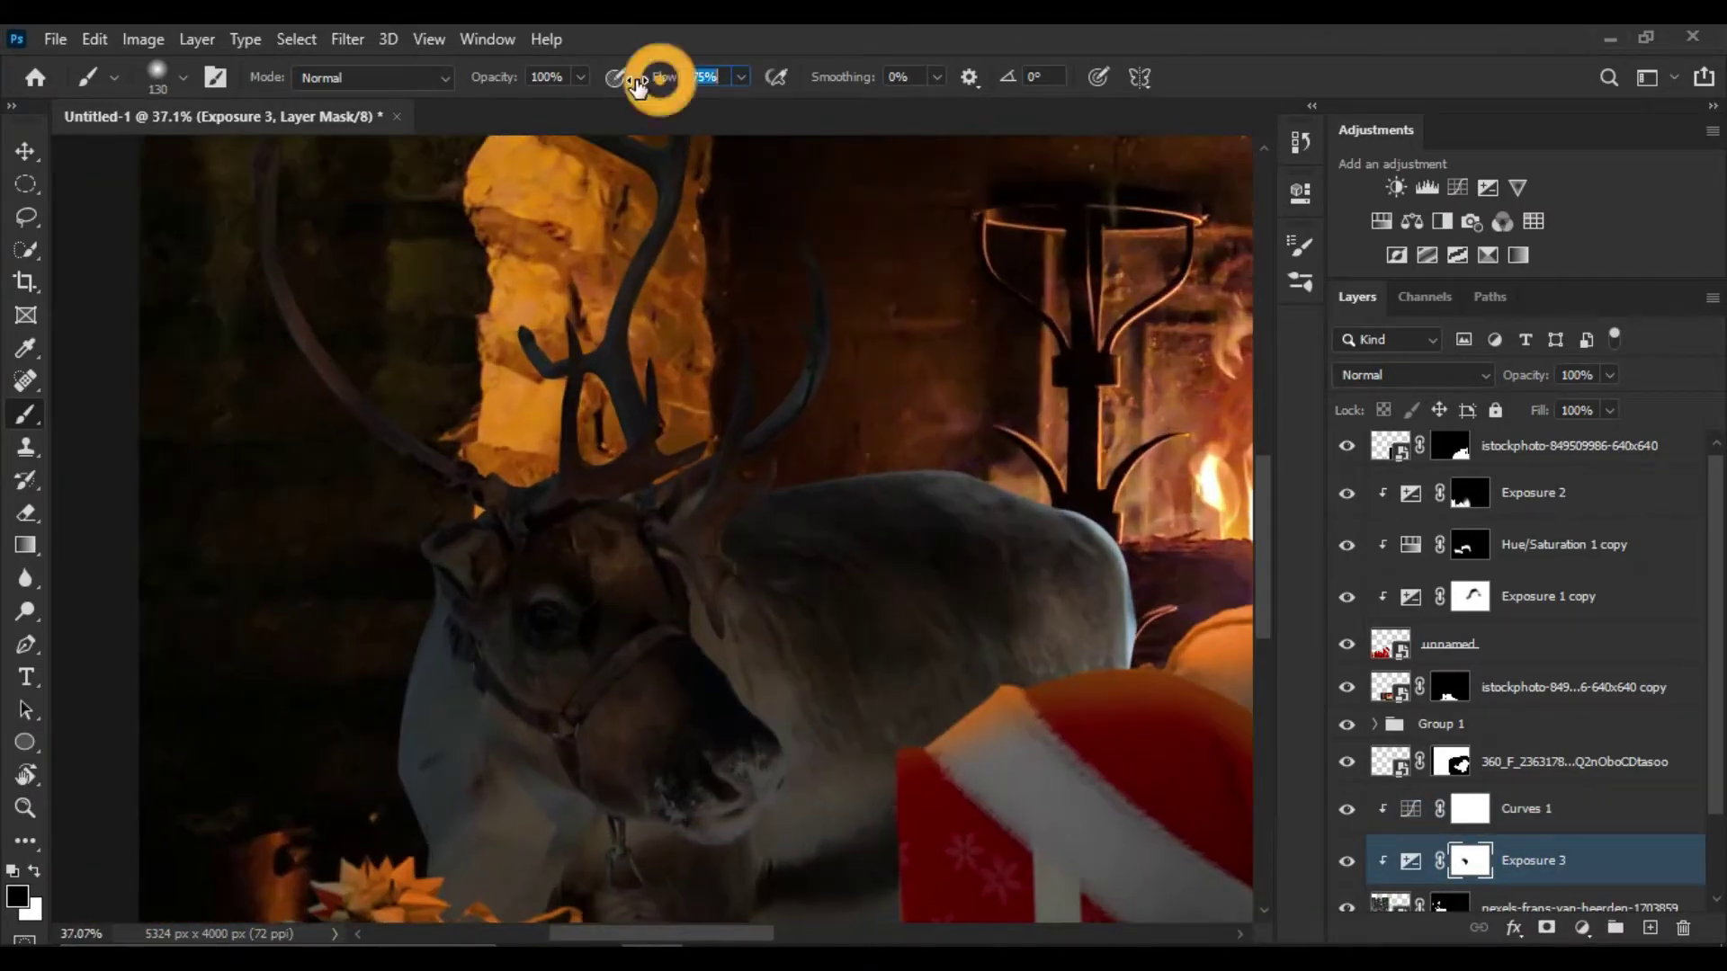
scroll(765, 838, "up", 1)
scroll(724, 720, "up", 1)
left_click_drag(732, 493, 736, 535)
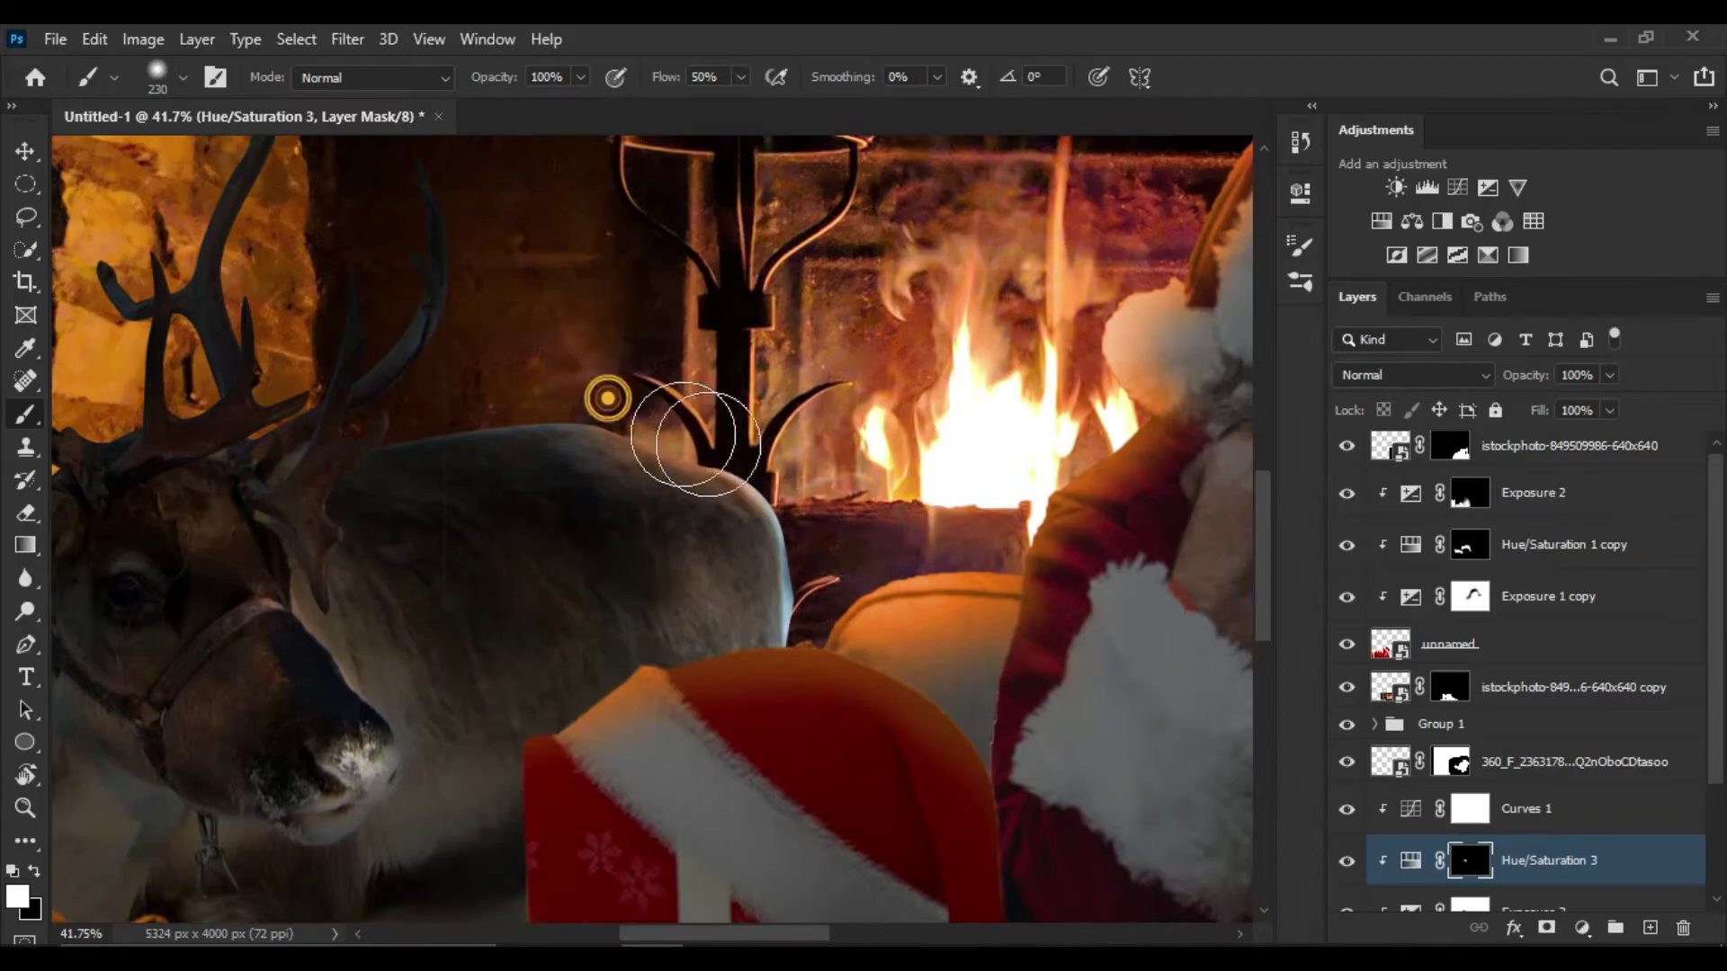
Paint the Hue/Saturation 3 mask in black around the reindeer's antlers and back
left_click_drag(852, 530, 1091, 497)
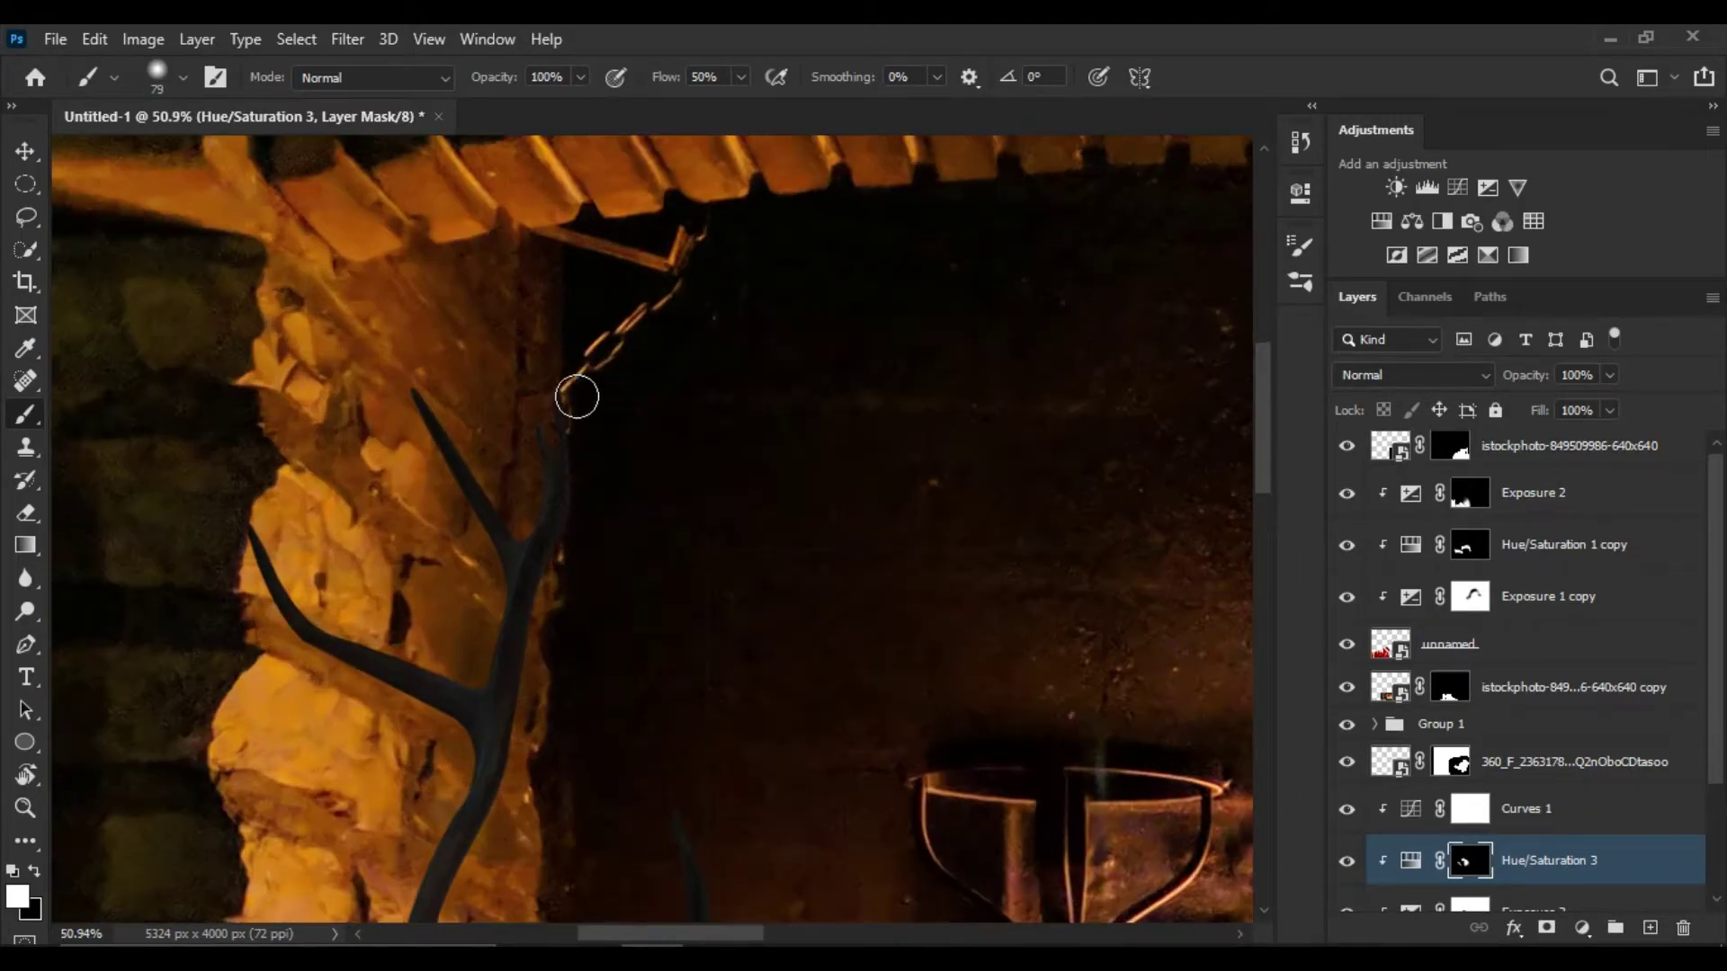
scroll(766, 580, "down", 5)
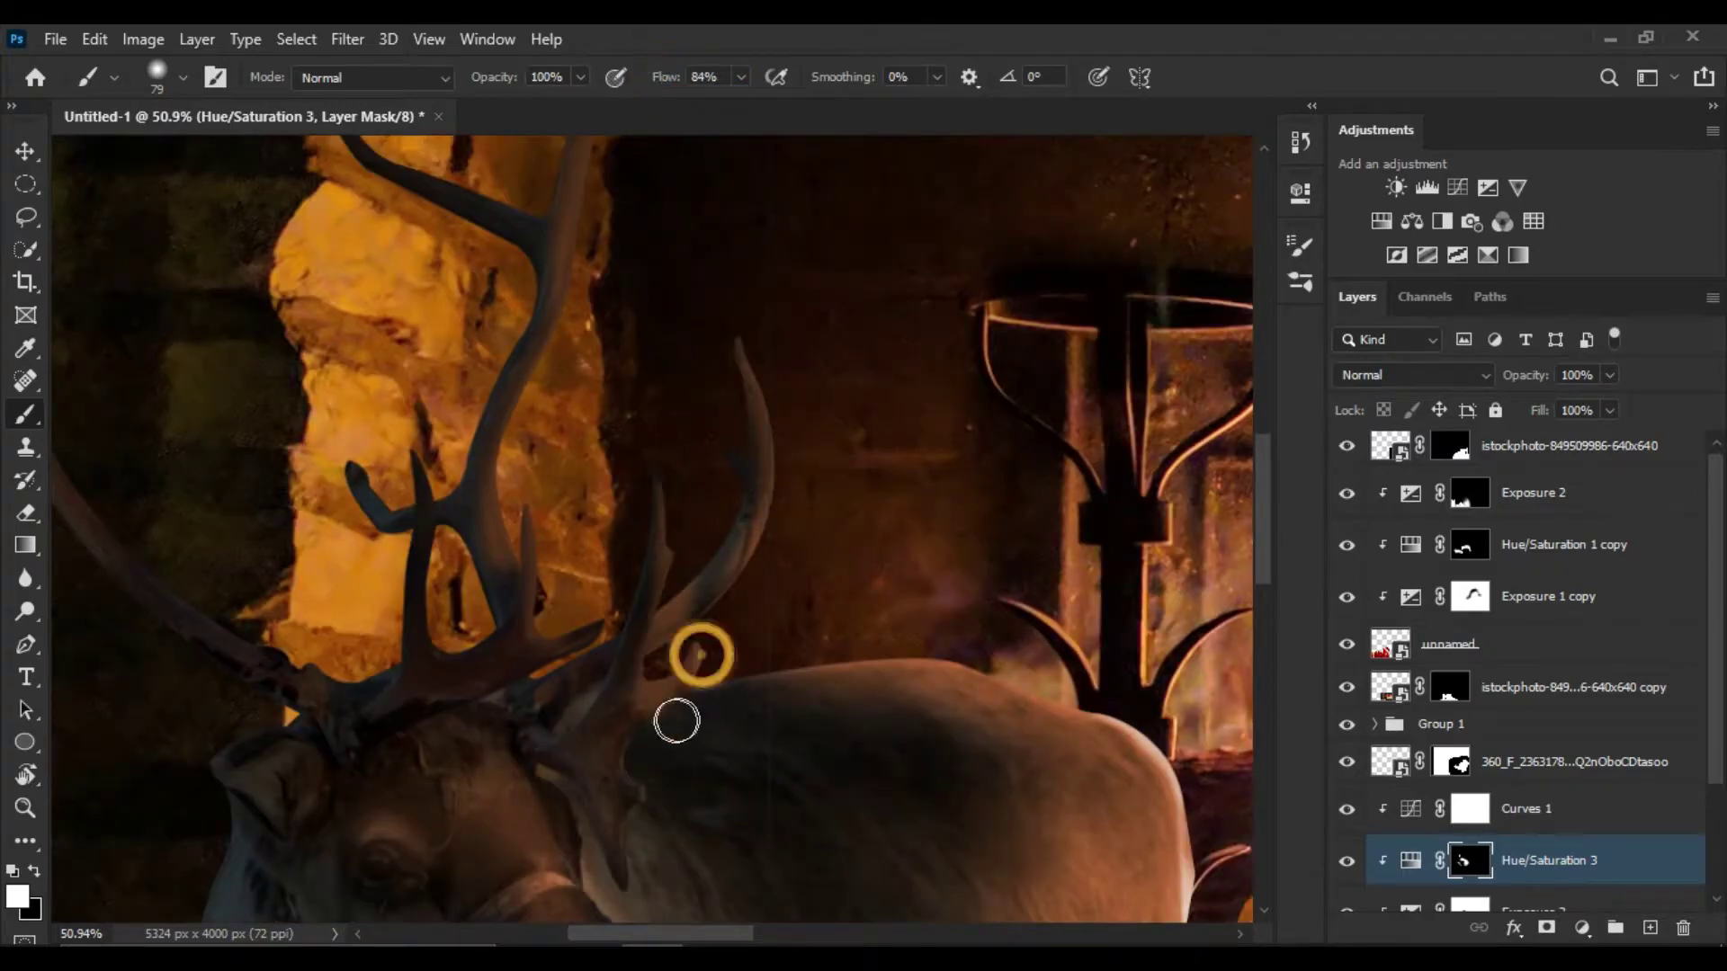
scroll(702, 655, "up", 4)
scroll(684, 466, "down", 2)
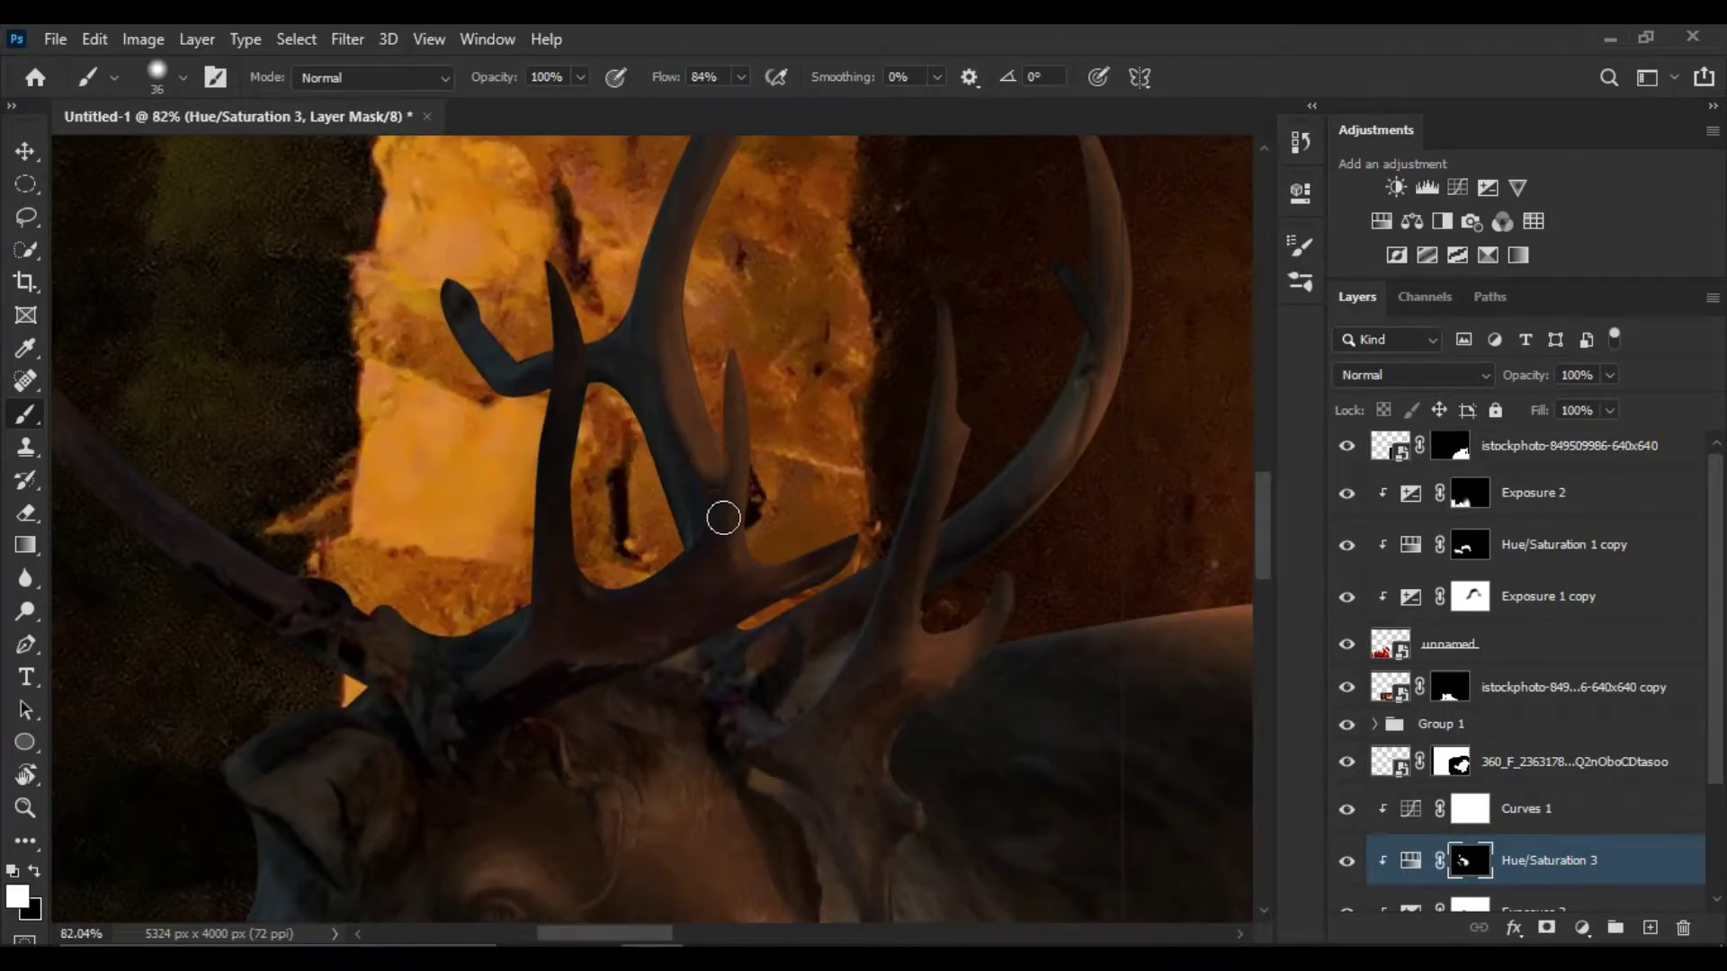
key("x")
scroll(746, 540, "up", 2)
scroll(763, 551, "left", 4)
scroll(674, 782, "left", 4)
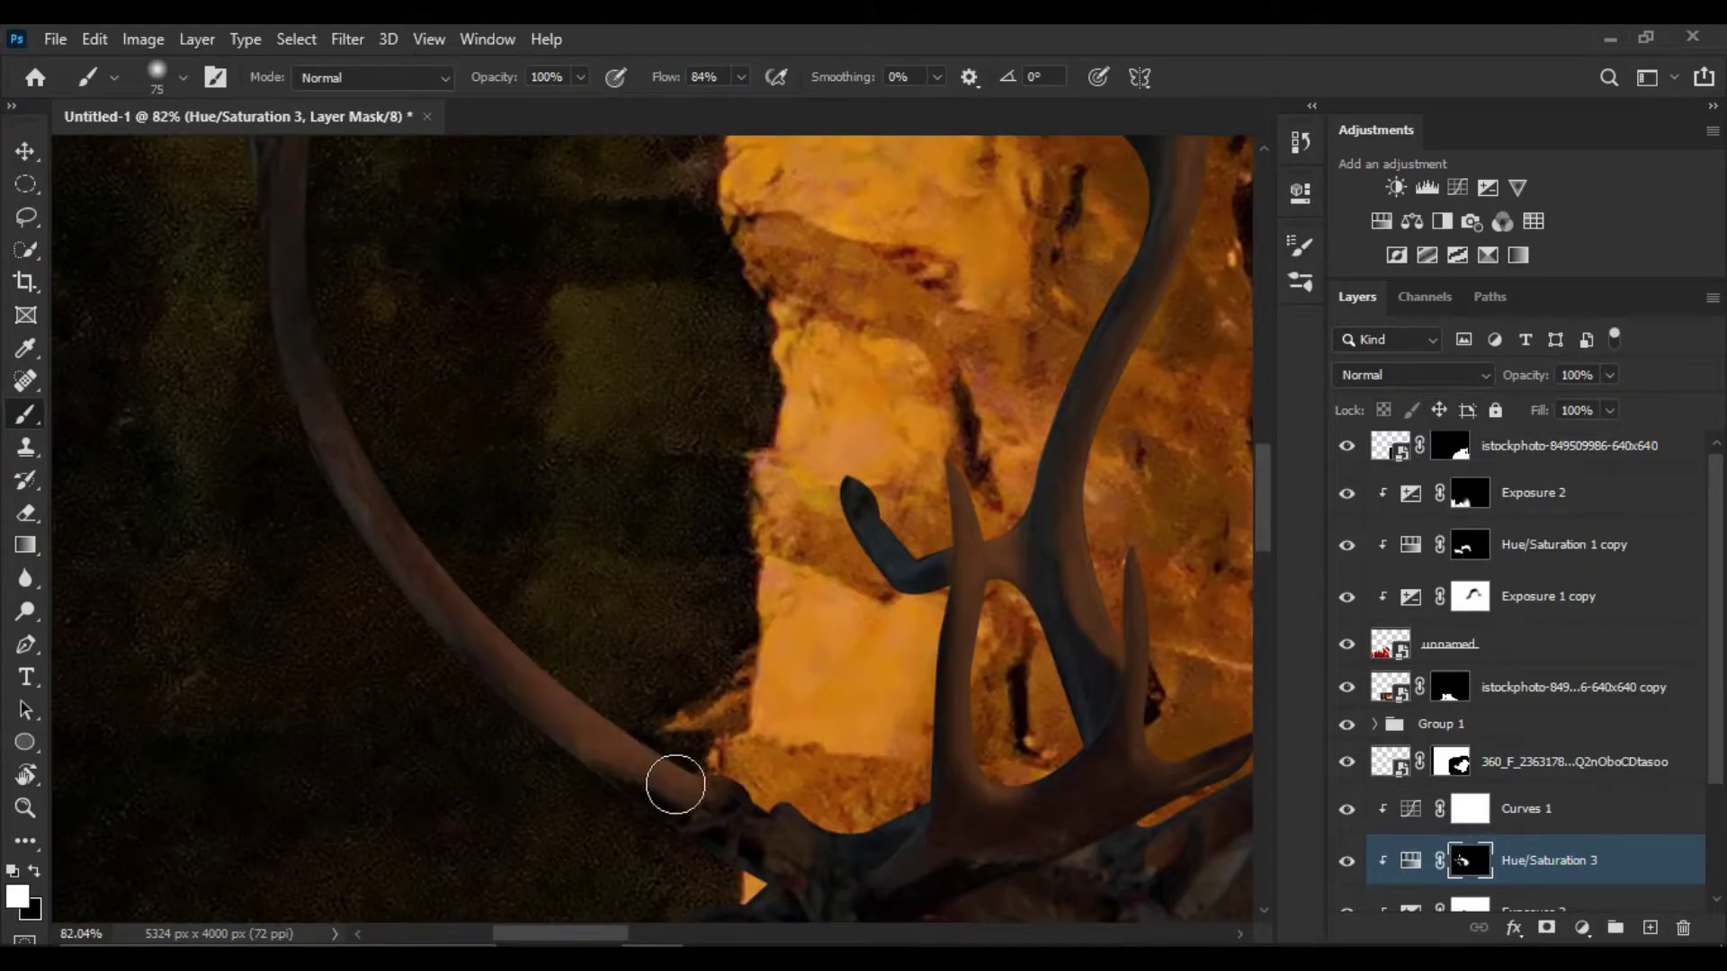
scroll(428, 347, "up", 2)
scroll(376, 490, "up", 2)
left_click_drag(328, 686, 258, 366)
Fit the whole composite in the window and add a blank new layer
key("ctrl+0")
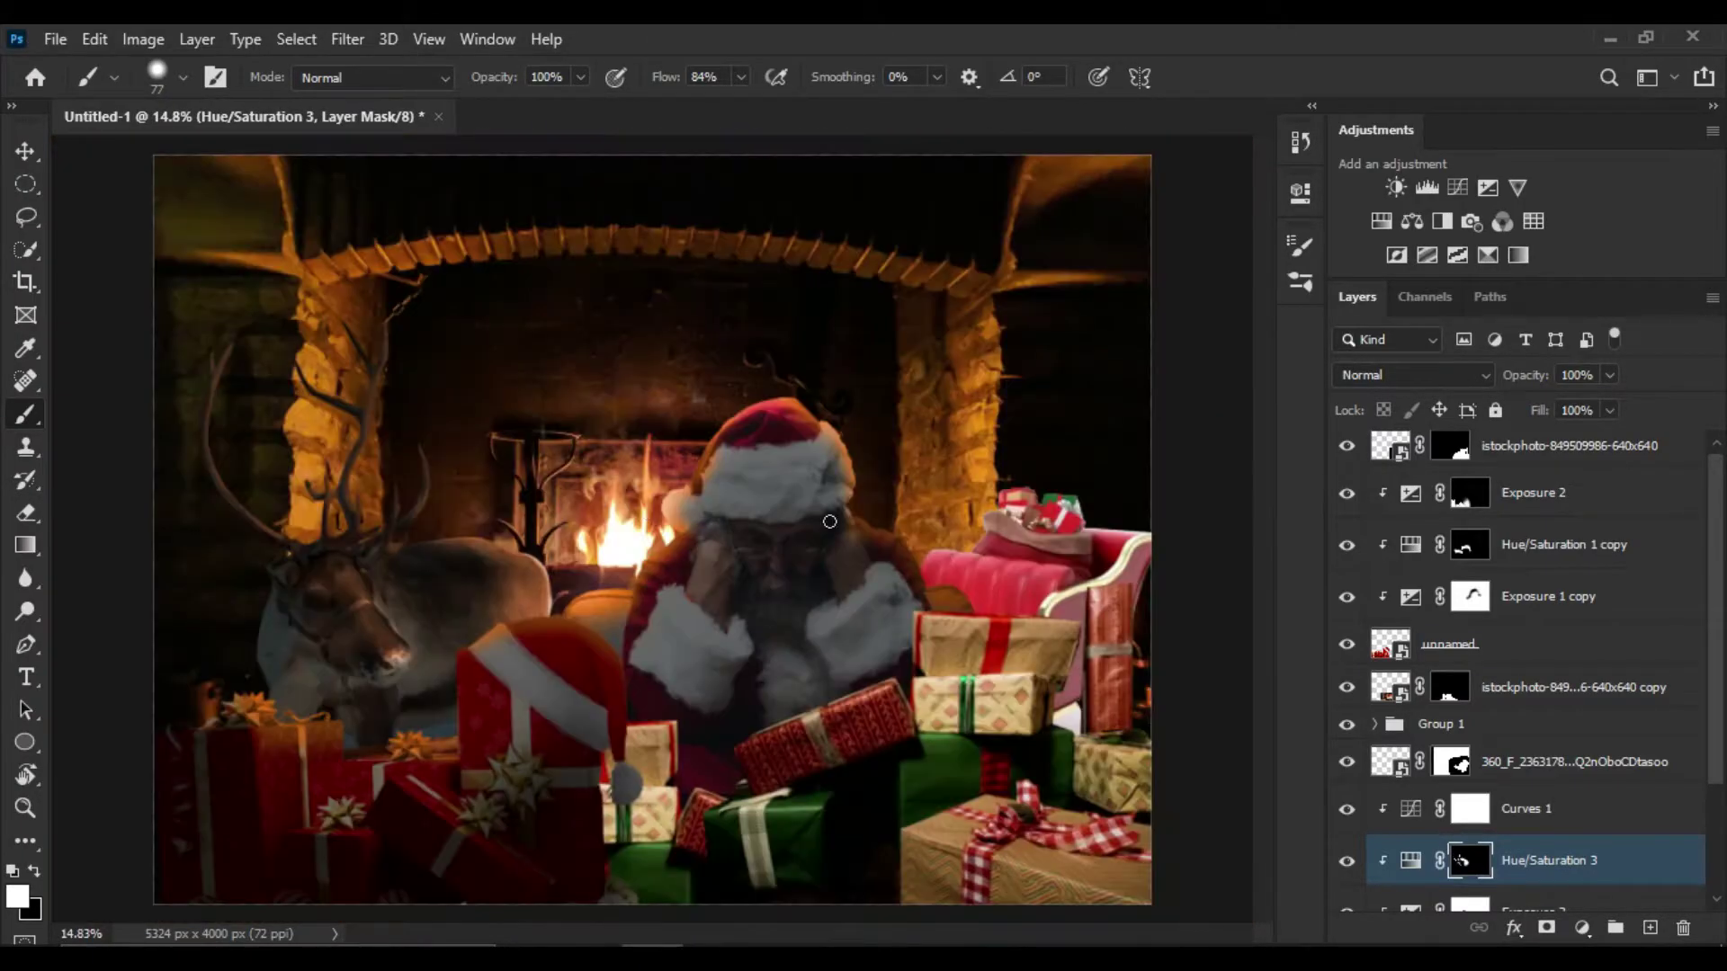
scroll(456, 625, "up", 3)
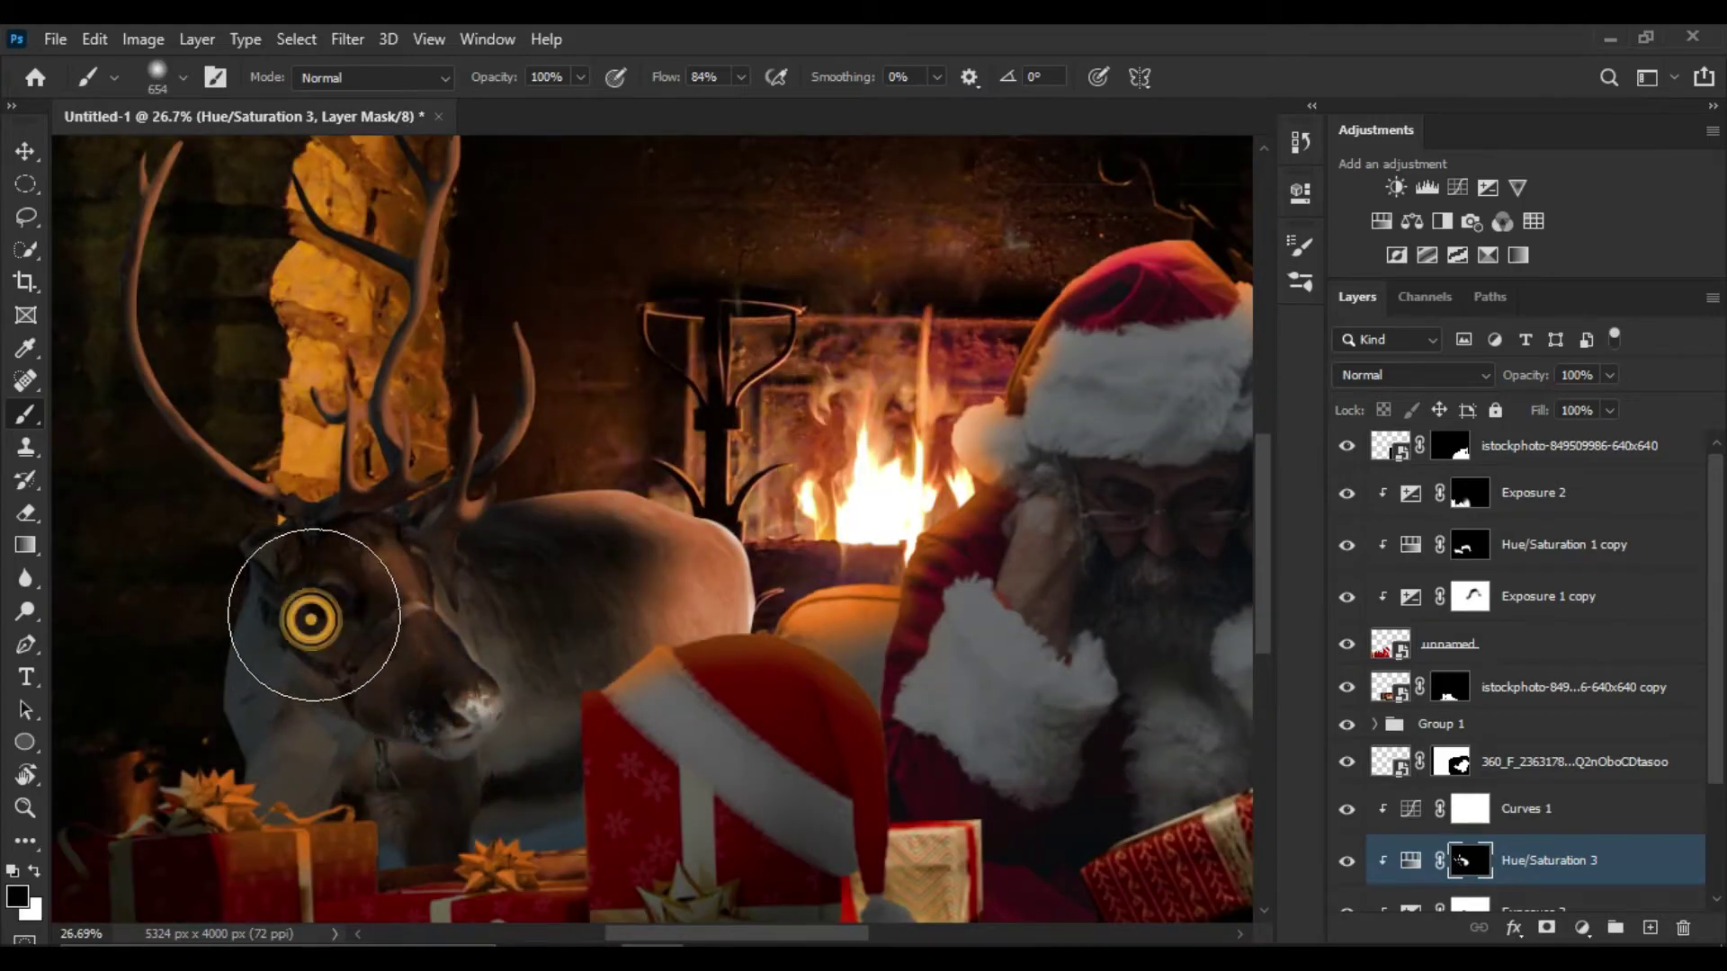
key("ctrl+0")
key("ctrl+shift+alt+n")
Move the new layer above Curves 1 and clip it to the reindeer
left_click_drag(1439, 706, 1465, 679)
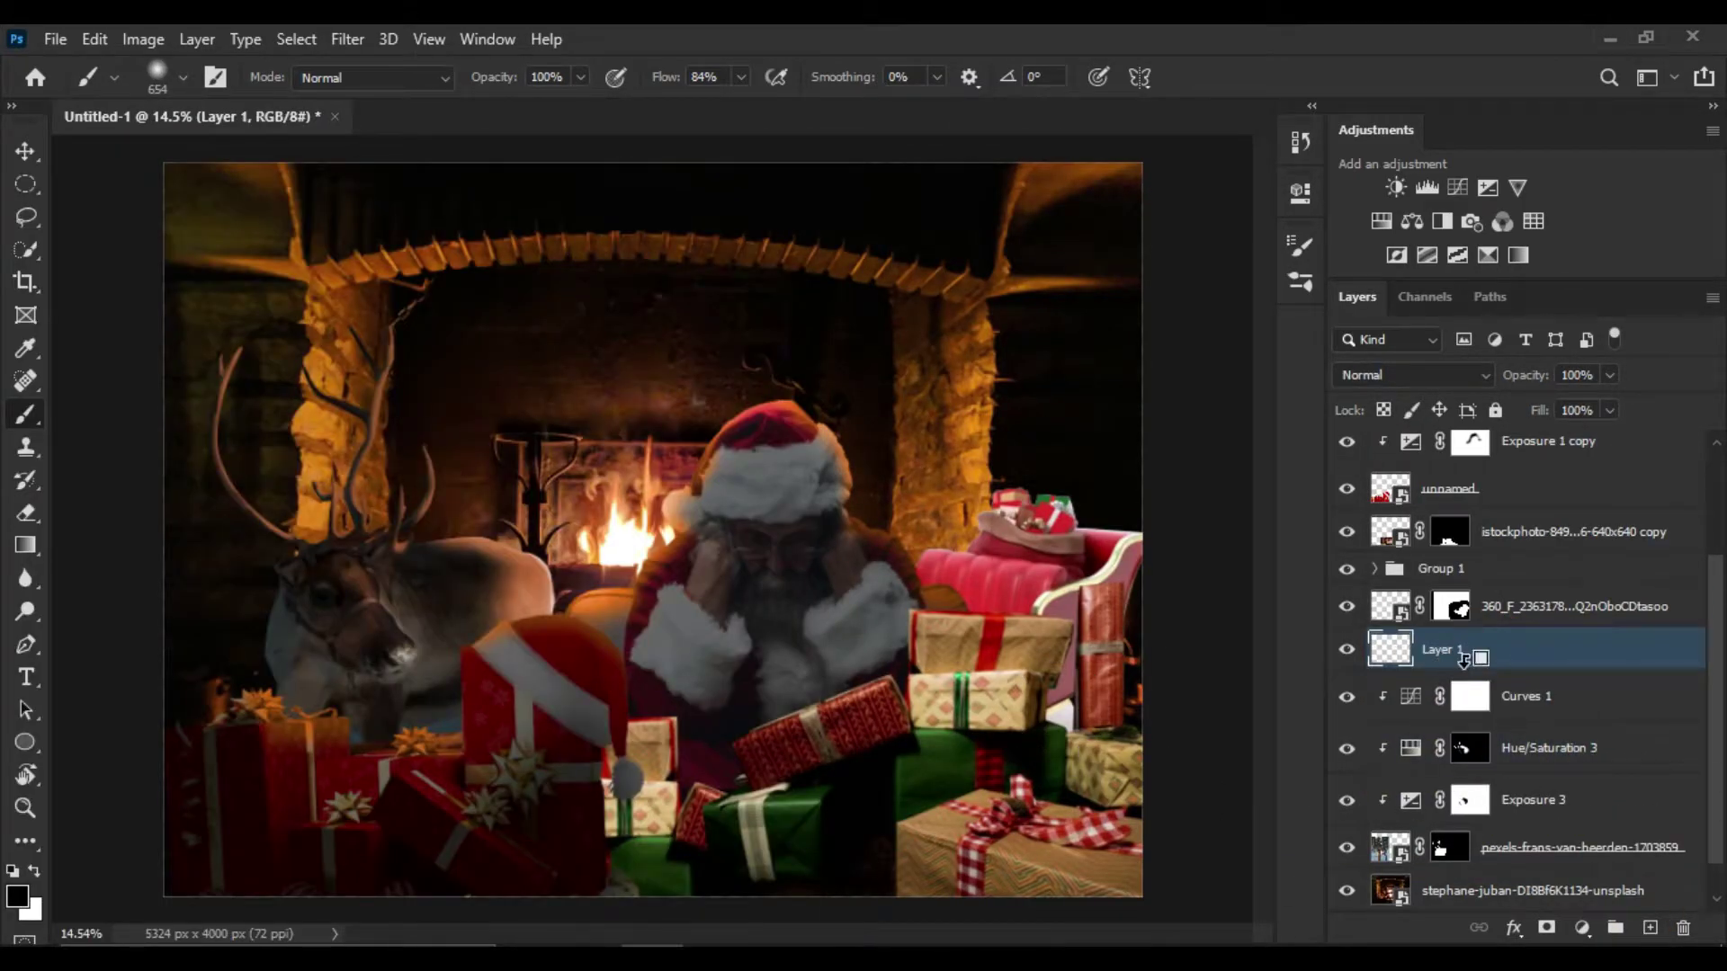
left_click(1464, 661, "alt")
right_click(288, 531)
scroll(252, 782, "up", 4)
Set brush flow to 21% and frame the reindeer's head and chest for painting
double_click(704, 77)
type("28")
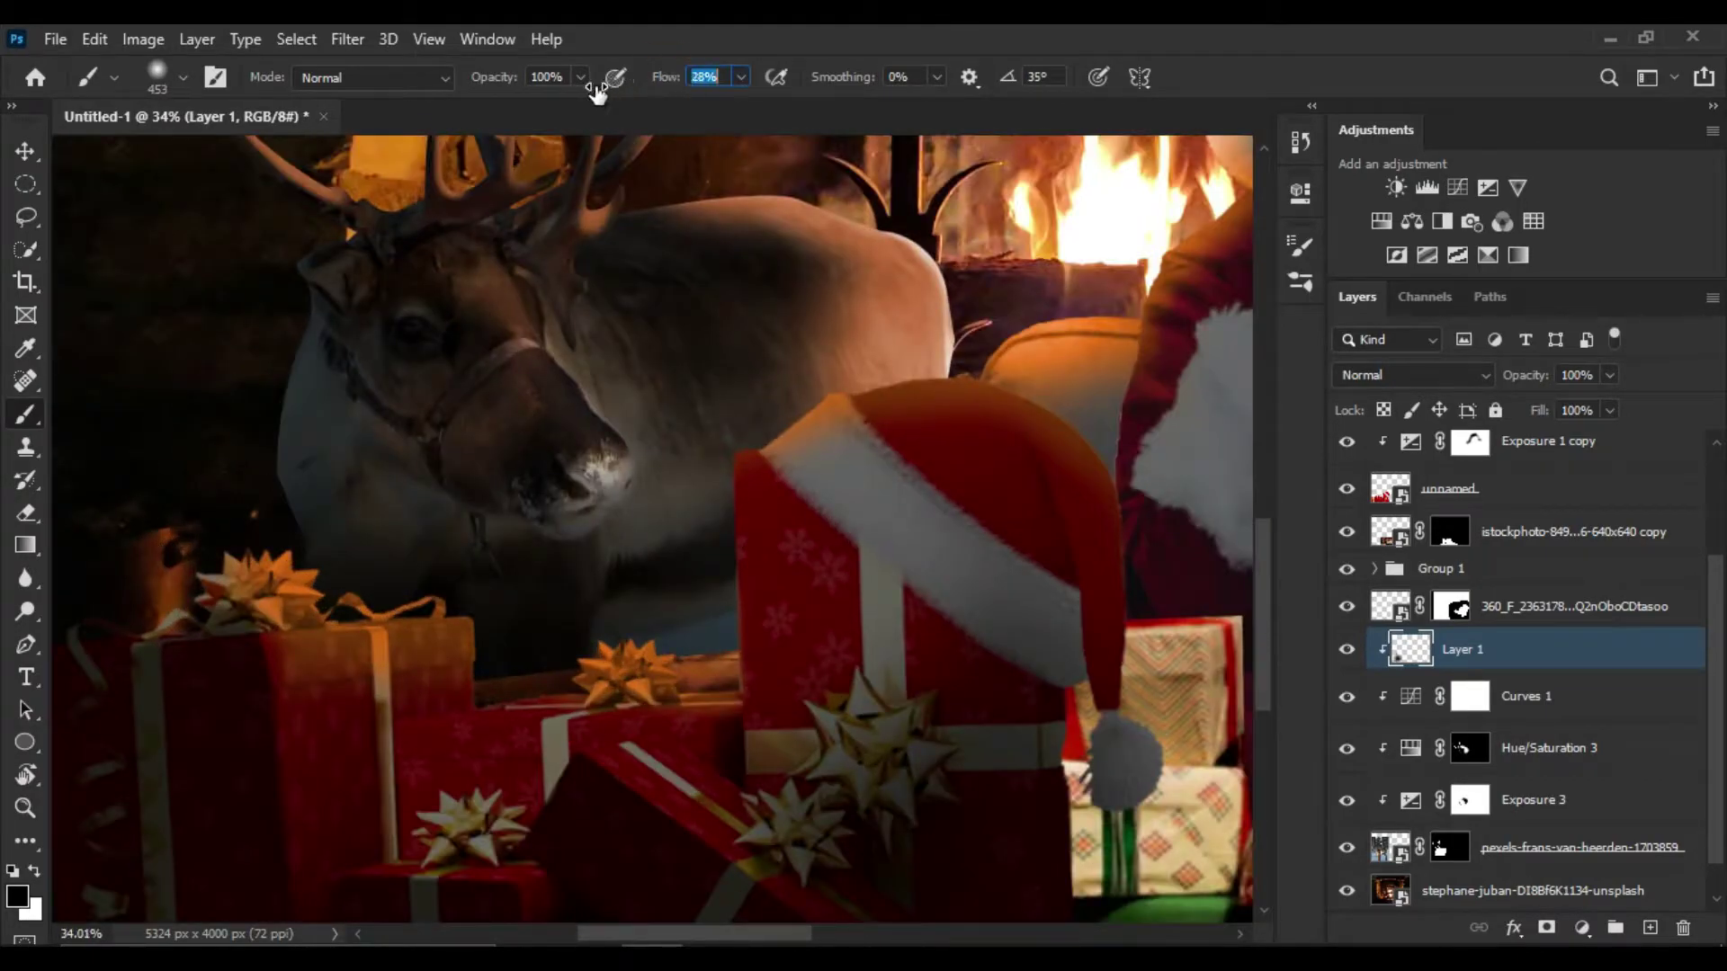
double_click(704, 77)
type("21")
scroll(352, 629, "up", 2)
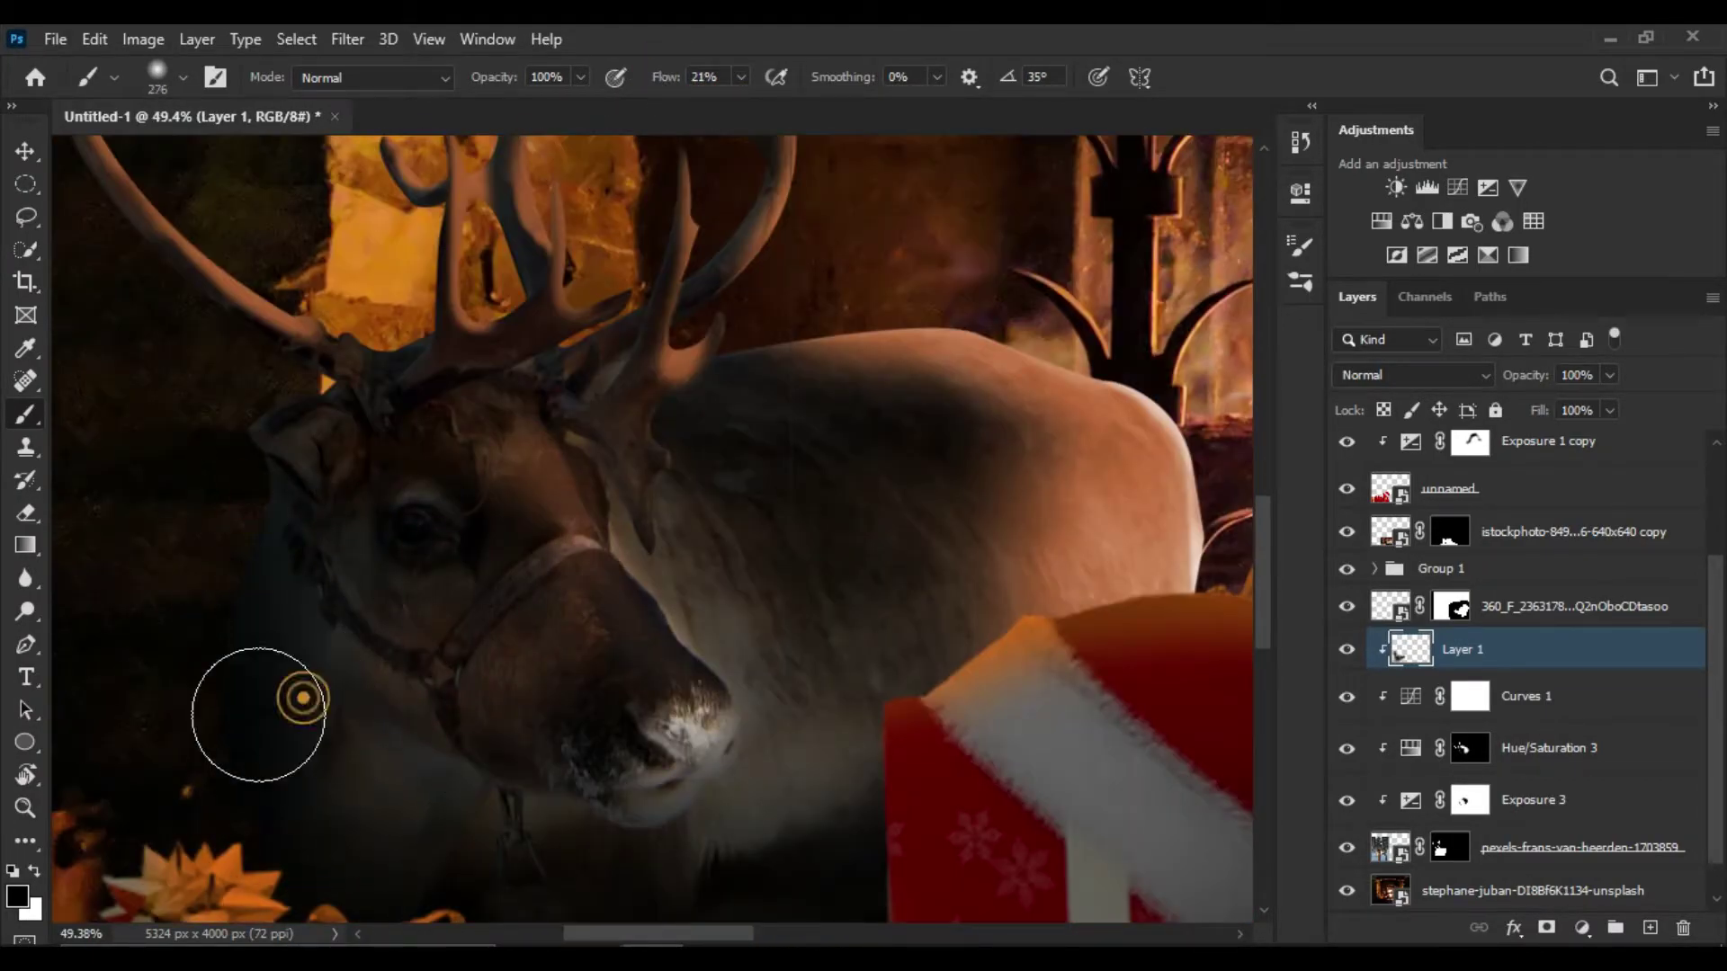
left_click_drag(303, 698, 451, 629)
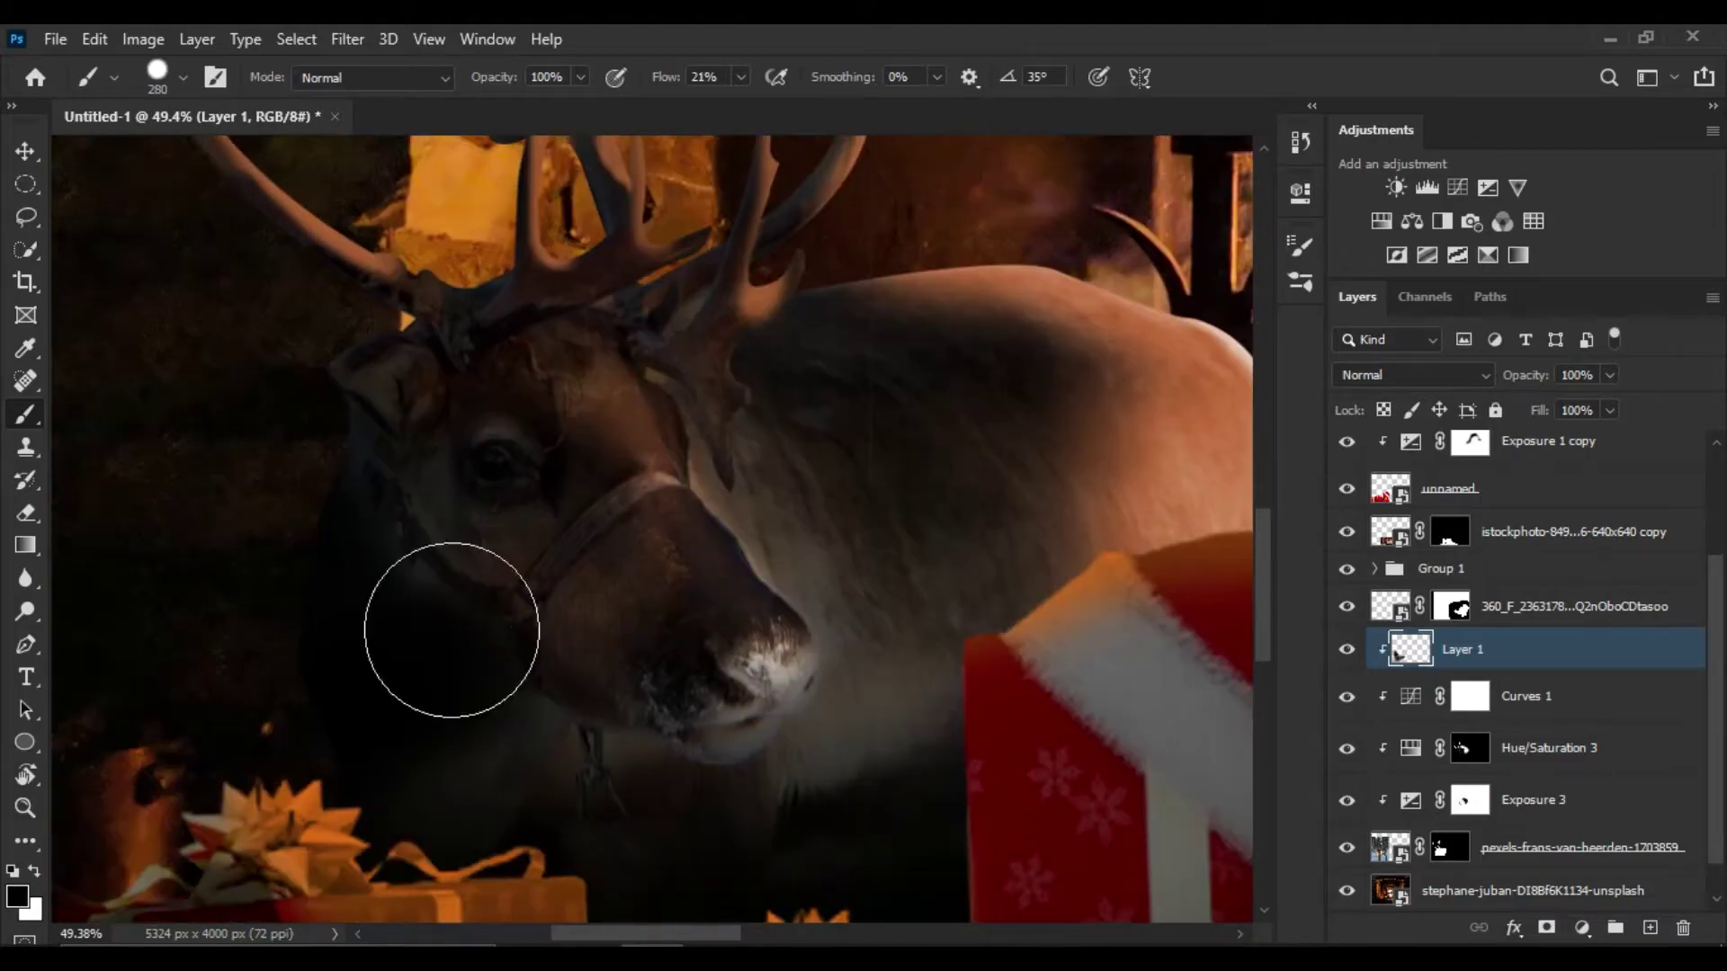
right_click(452, 630, "alt")
scroll(401, 710, "down", 2)
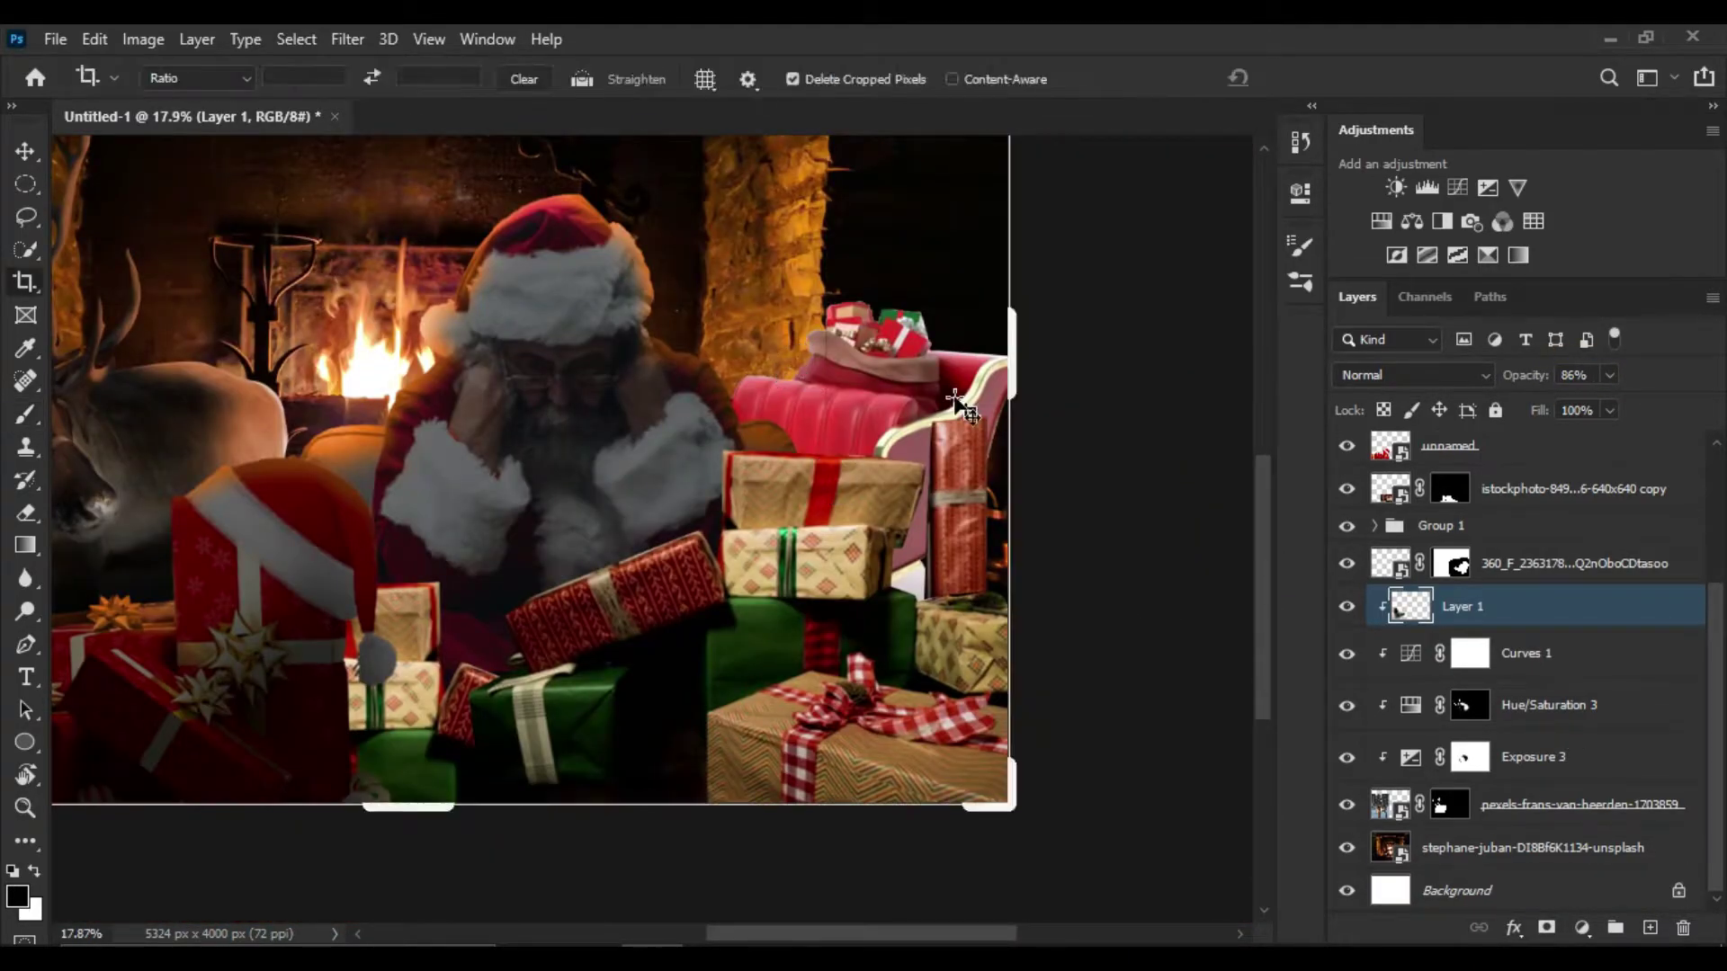
Add a clipped Exposure adjustment darkening the armchair and paint its mask
left_click(1490, 189)
left_click(1300, 193)
key("b")
scroll(619, 474, "up", 3)
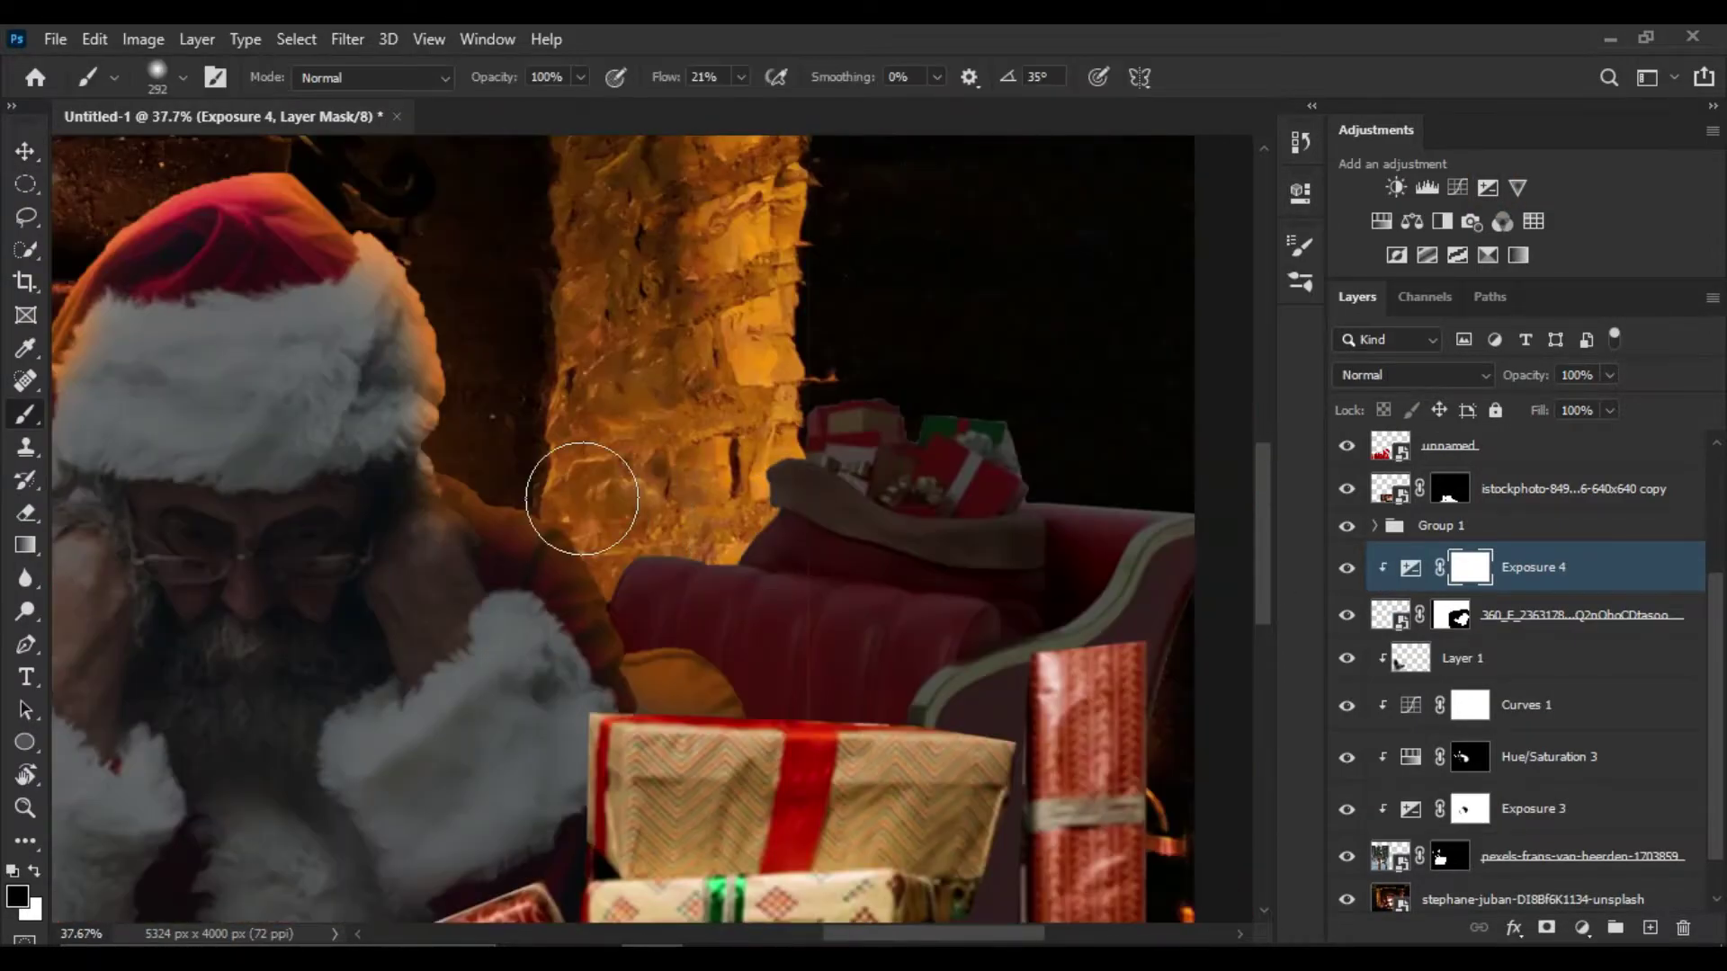
scroll(612, 509, "down", 2)
scroll(732, 463, "down", 2)
On a new clipped layer, paint fire-sampled orange glow onto the armchair
key("ctrl+shift+alt+n")
left_click(157, 526, "alt")
scroll(714, 509, "up", 5)
key("bracketleft")
key("bracketleft")
key("bracketleft")
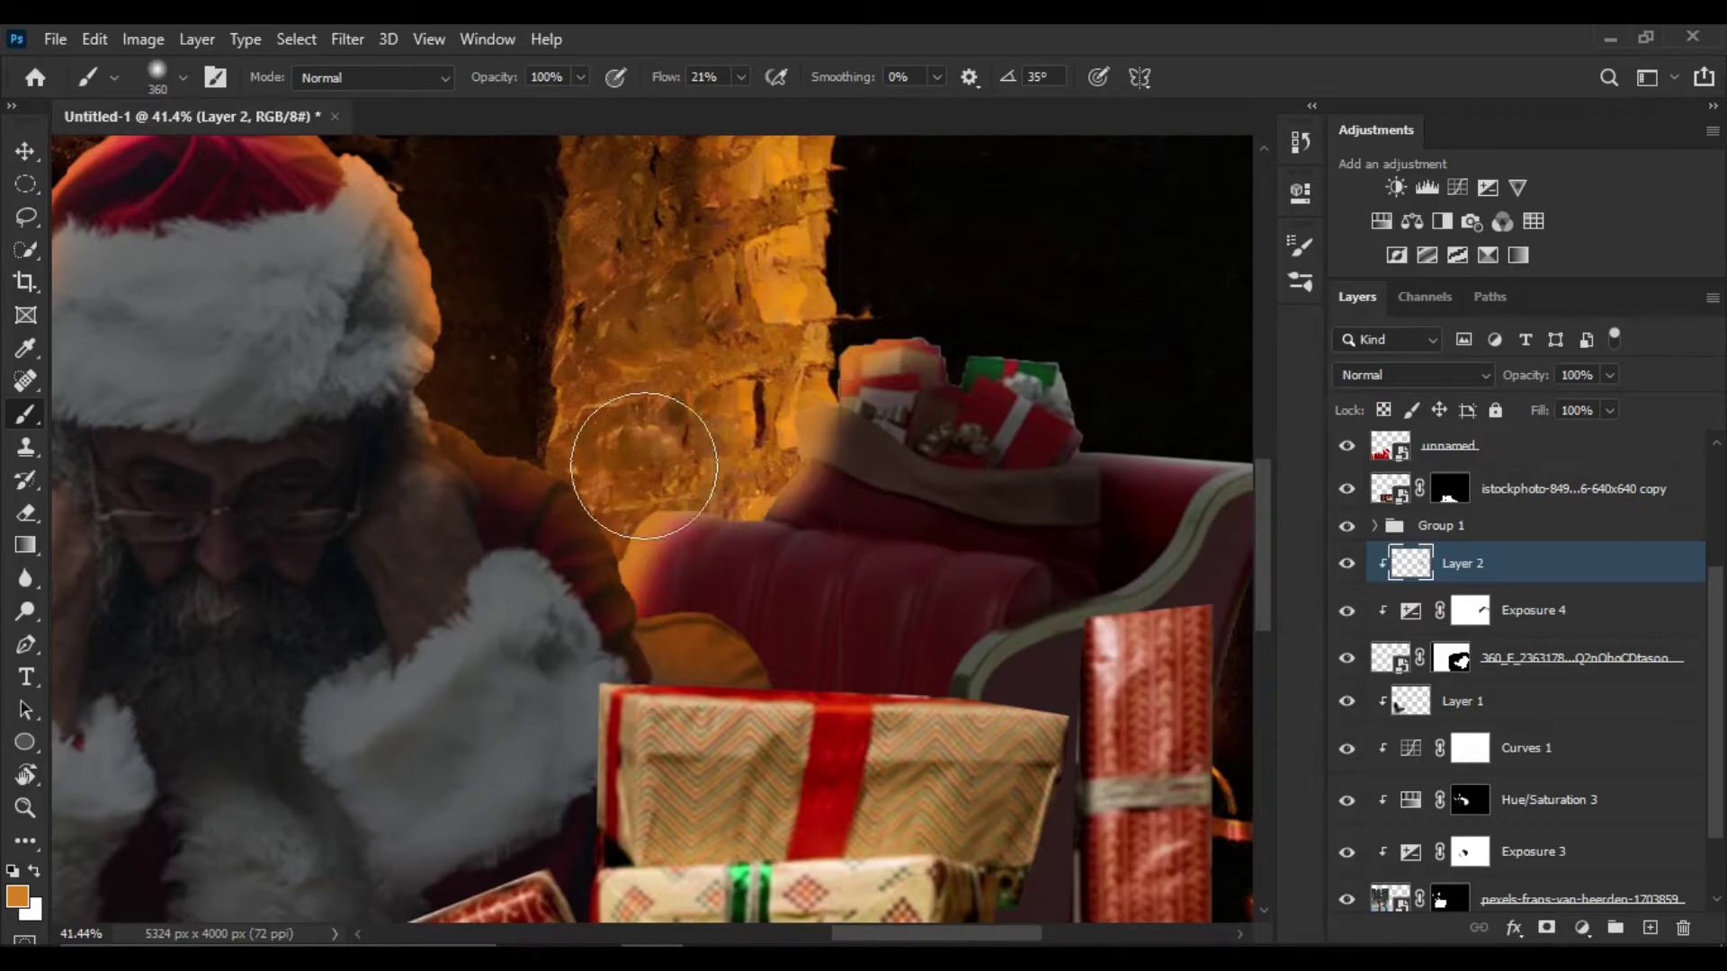
left_click_drag(647, 539, 845, 576)
scroll(709, 528, "up", 2)
key("bracketleft")
key("bracketleft")
left_click_drag(710, 528, 941, 566)
scroll(1032, 552, "up", 2)
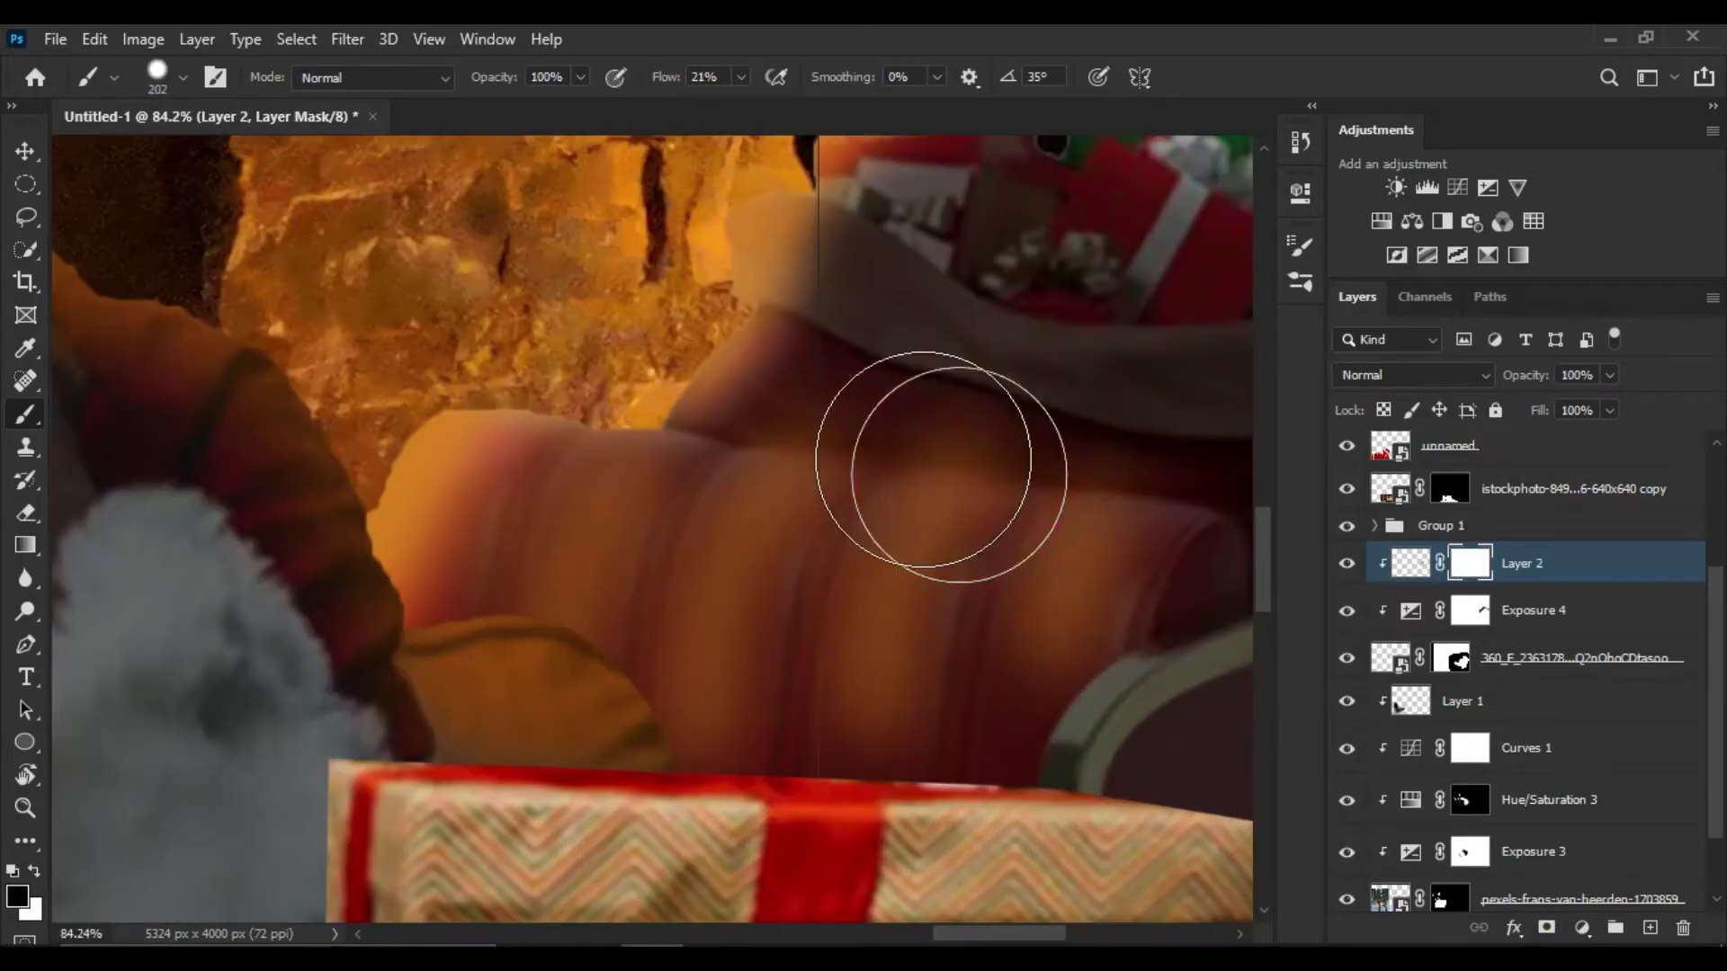
key("bracketleft")
key("bracketleft")
key("bracketleft")
Enlarge the brush and add another new layer for painting
scroll(676, 482, "down", 2)
key("bracketright")
key("bracketright")
key("bracketright")
scroll(759, 470, "down", 1)
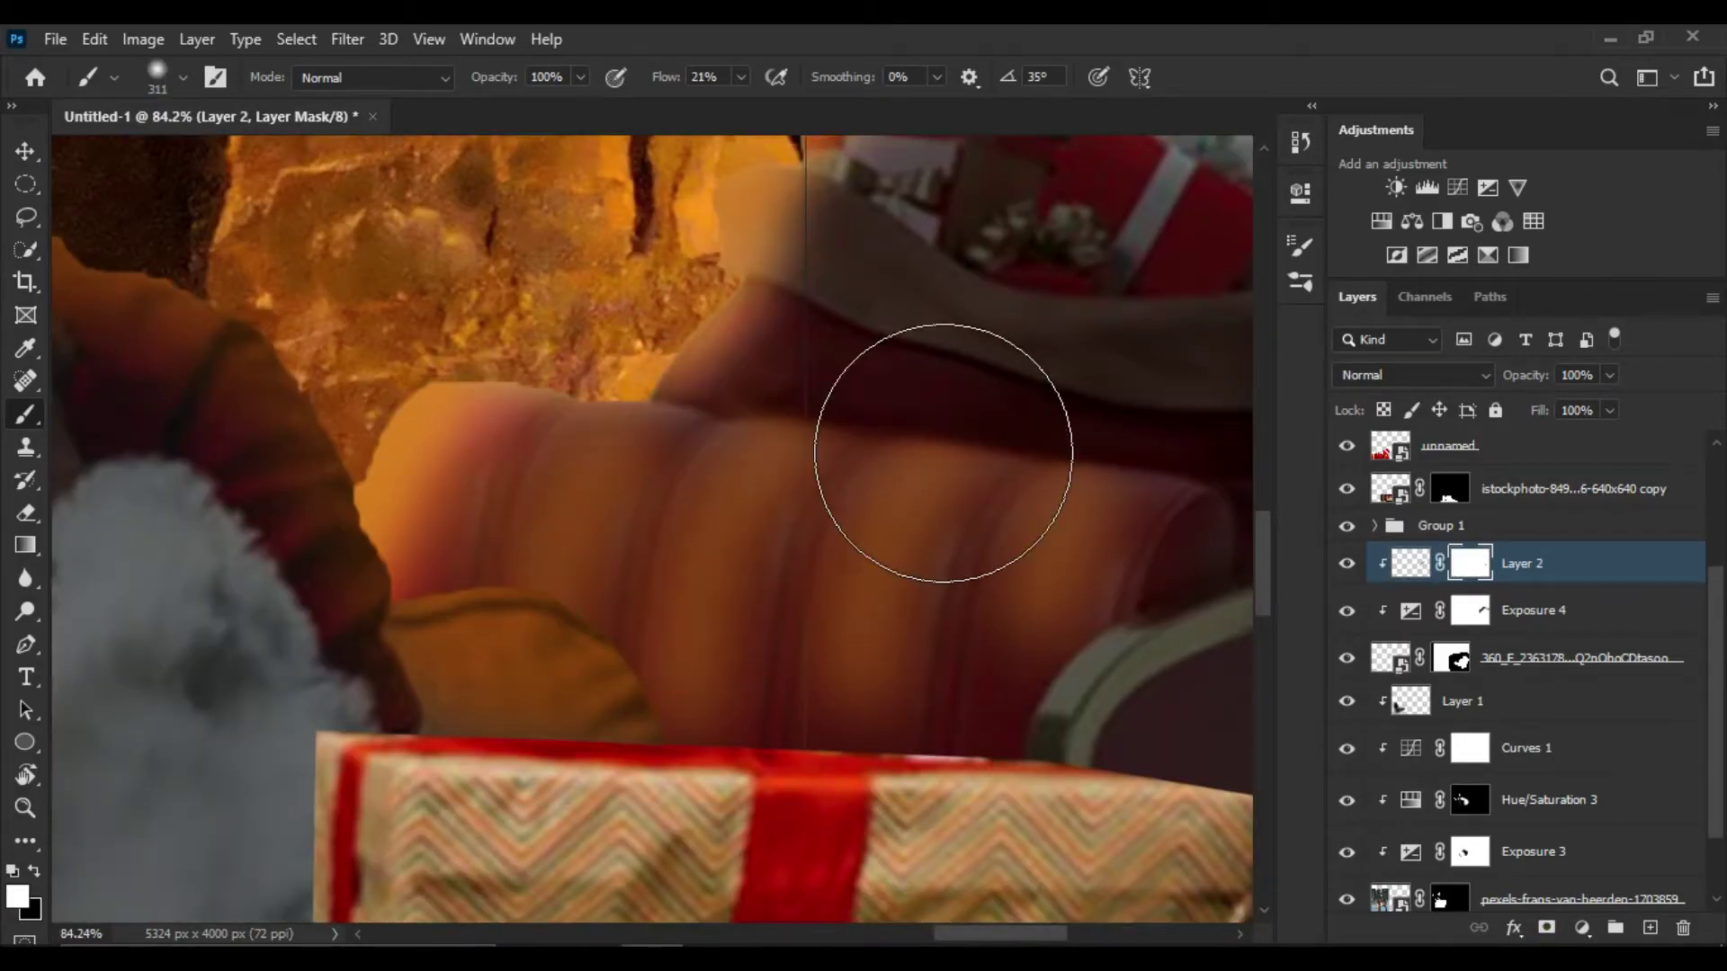
scroll(608, 678, "down", 2)
scroll(1529, 701, "up", 2)
key("ctrl+shift+alt+n")
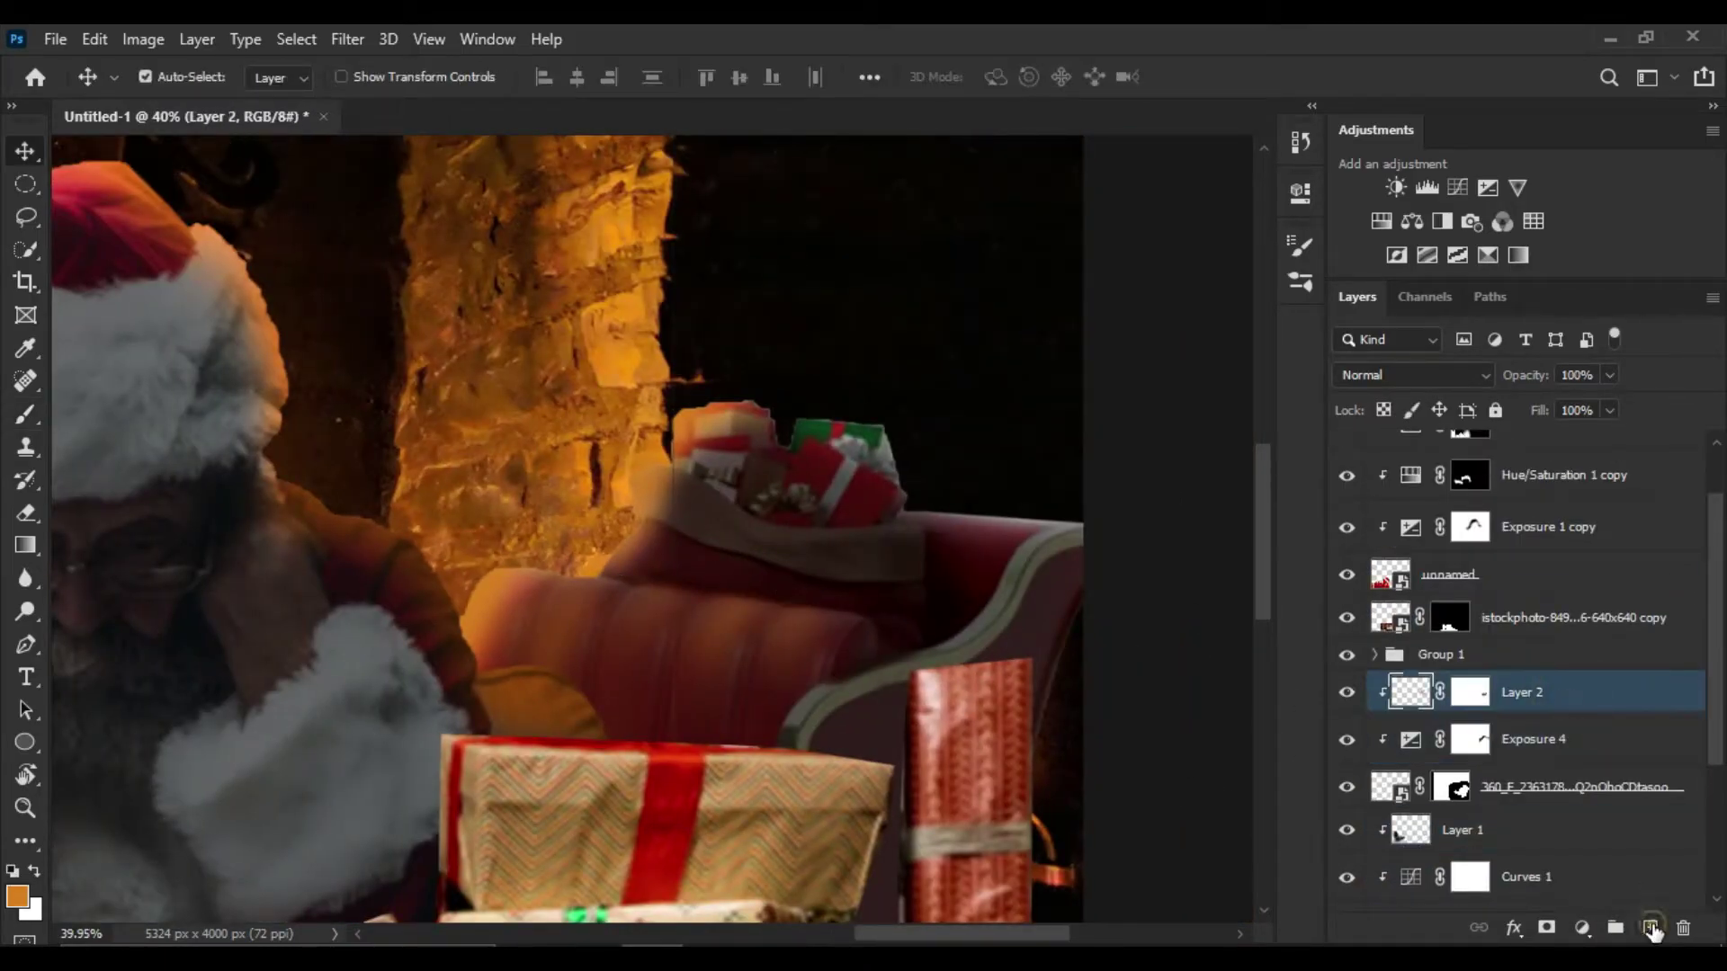
Clip the new layer, reset colours to black, and select the gift-pile layer
key("bracketright")
key("bracketright")
key("bracketright")
key("d")
scroll(926, 770, "right", 2)
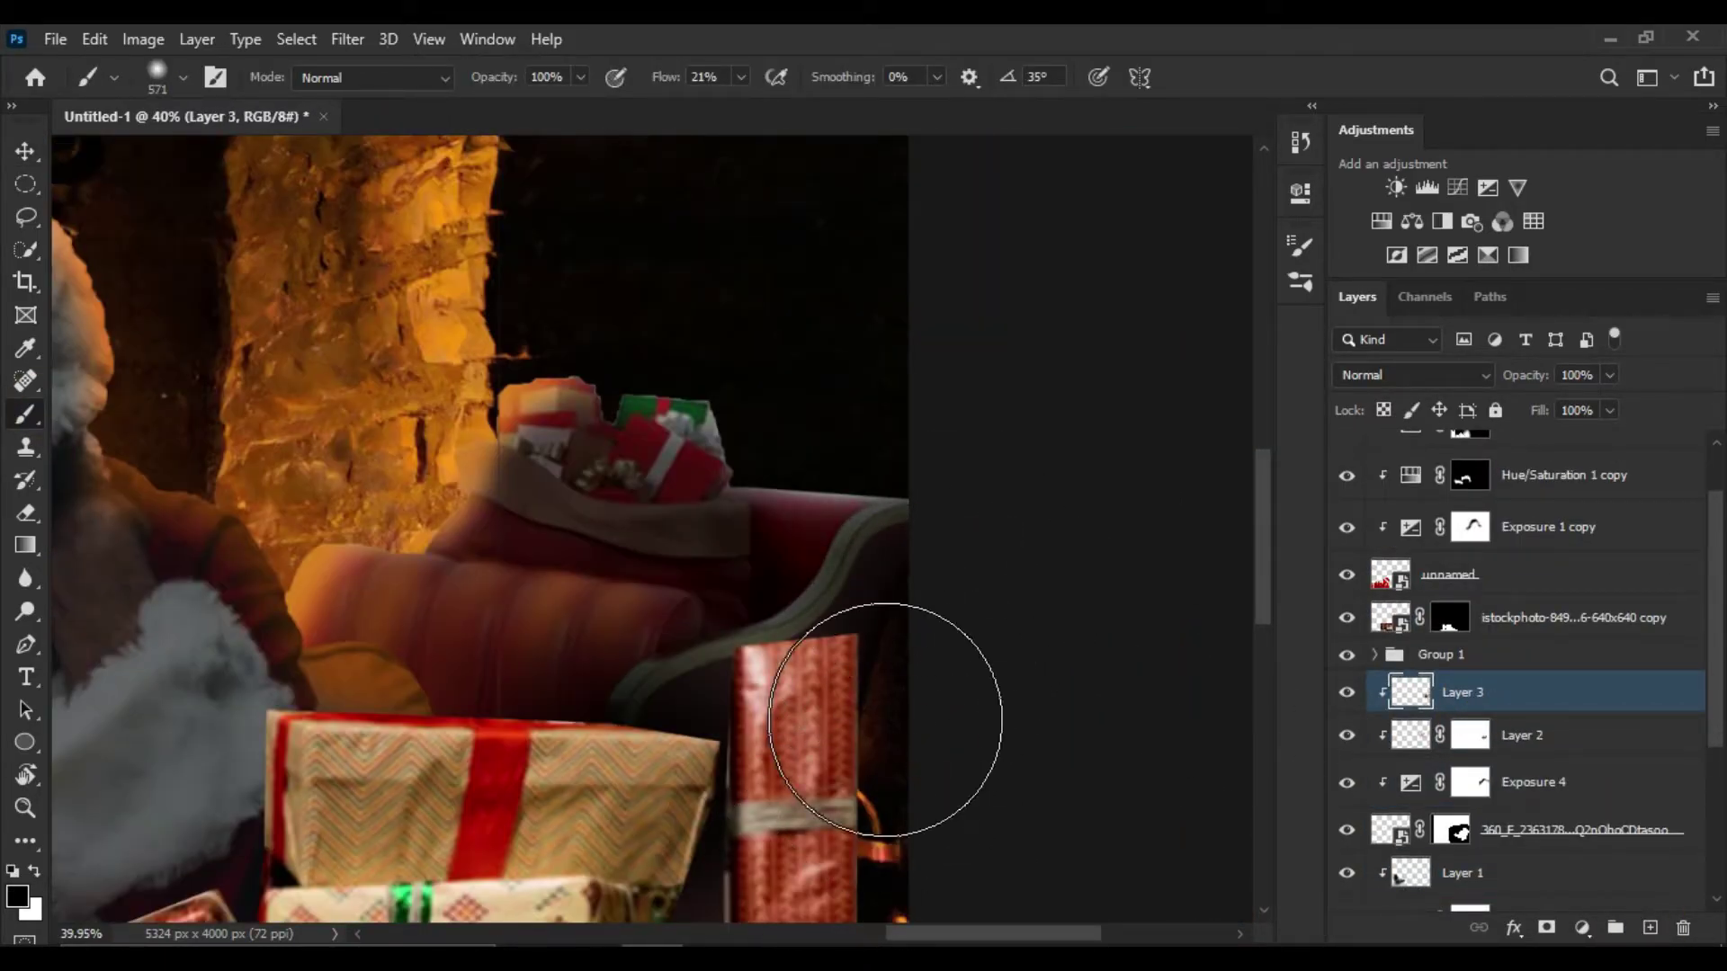
key("ctrl+0")
key("v")
left_click(697, 803)
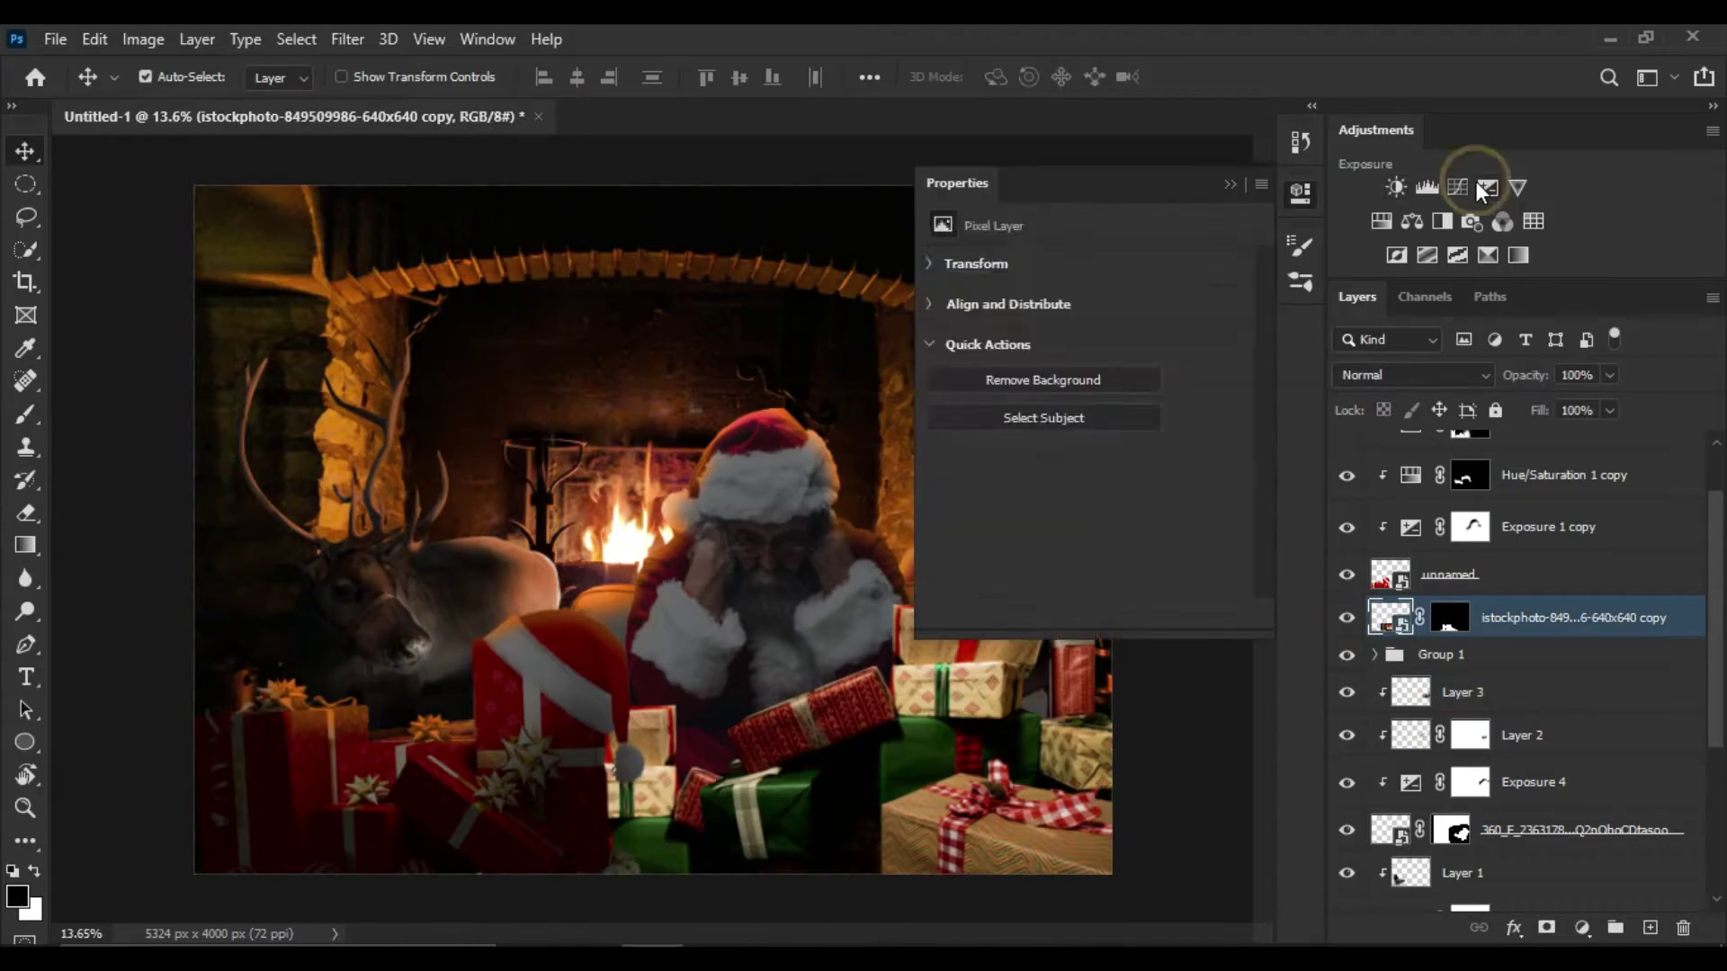
Darken the gifts with a clipped Exposure 6 at -4.00 and sample a warm brick colour
left_click(1479, 189)
left_click(1104, 407)
scroll(949, 621, "up", 2)
key("b")
left_click(655, 213, "alt")
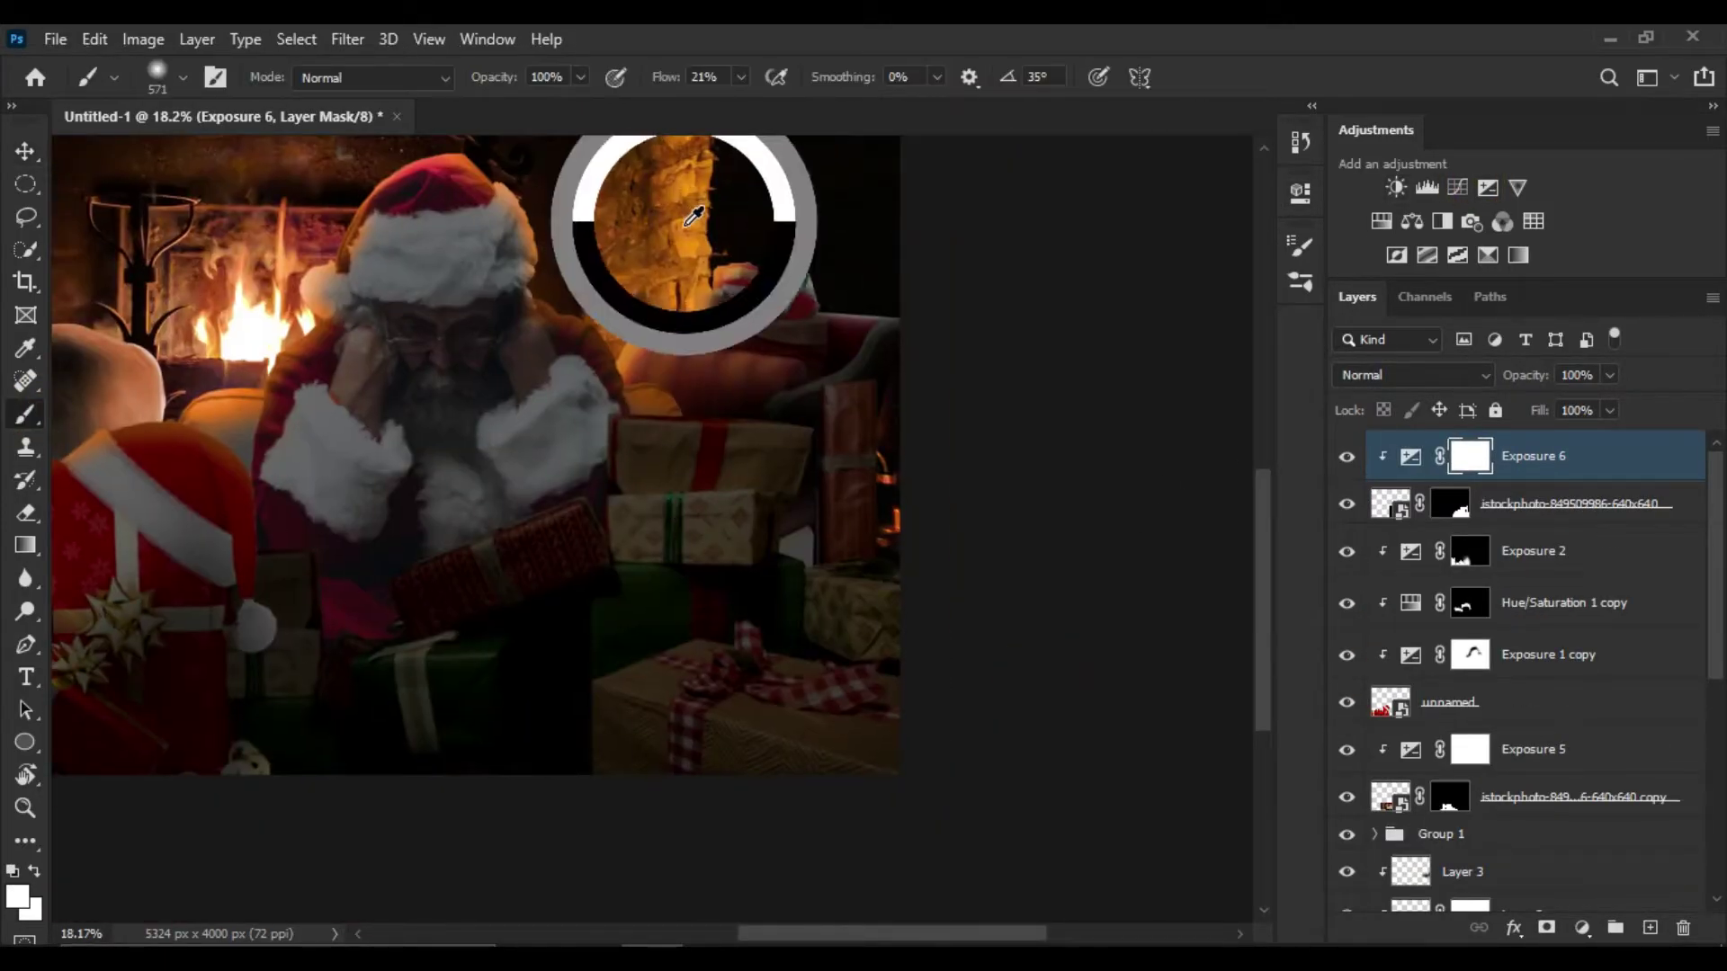
left_click(17, 897)
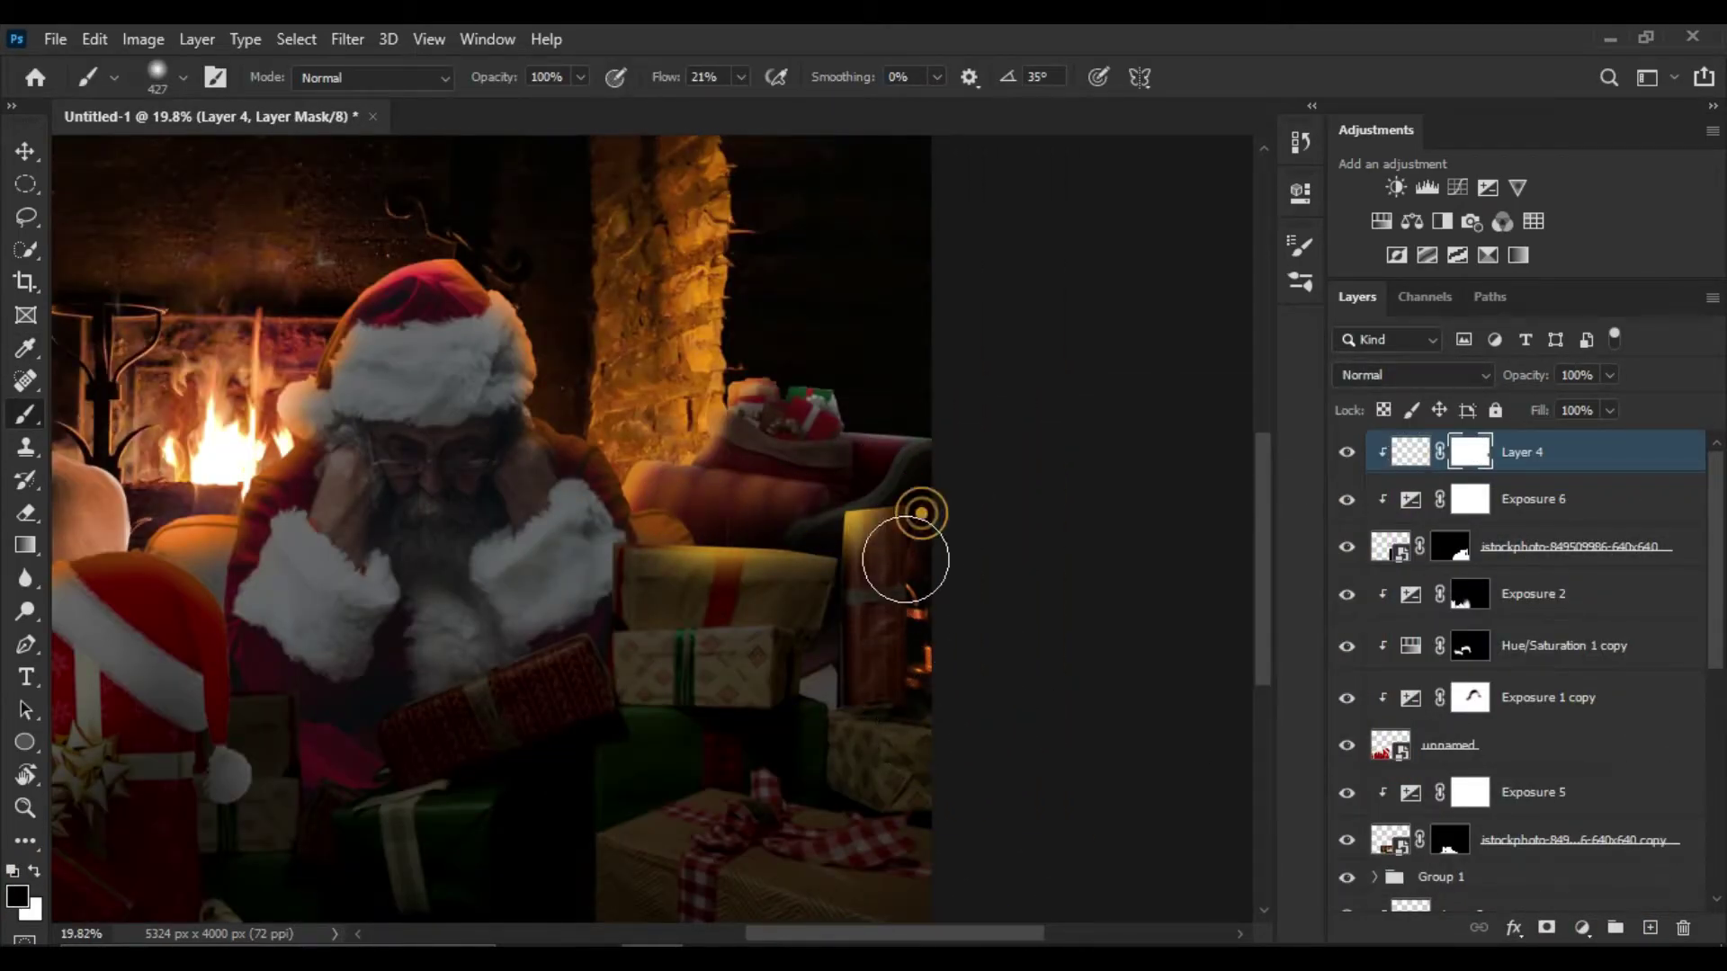
On new Layer 5, paint black shadow over the bottom-right gifts at 82% opacity
left_click(1650, 927)
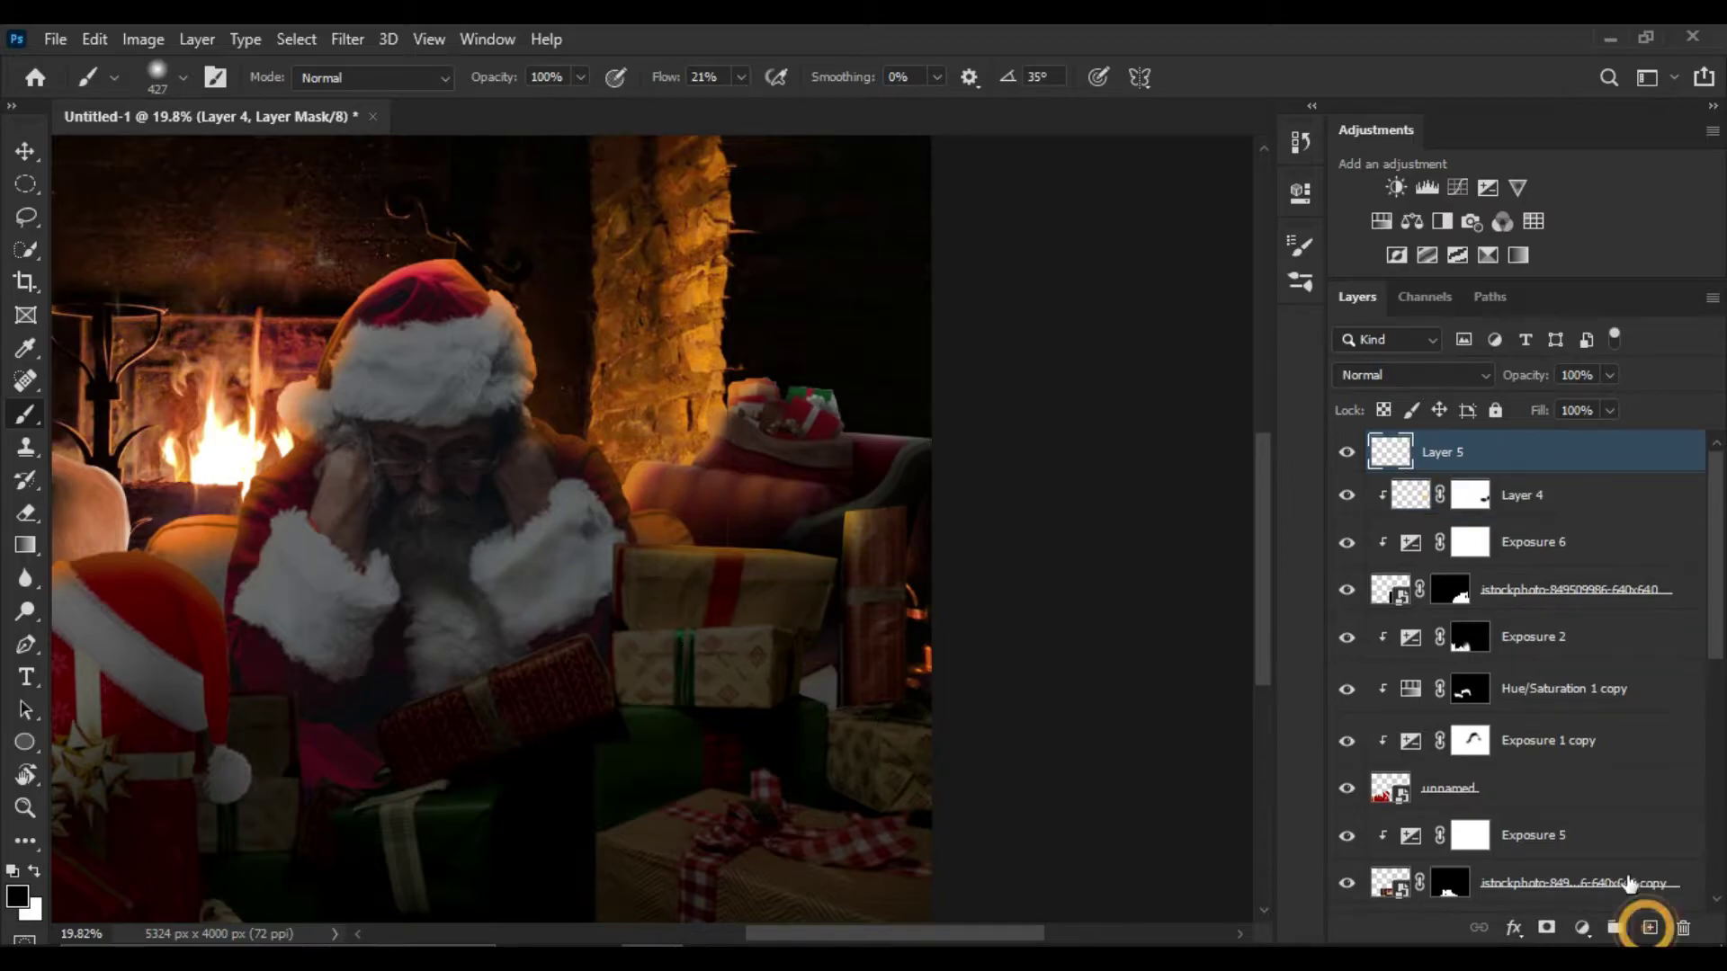
key("ctrl+0")
left_click_drag(983, 732, 1049, 759)
scroll(650, 524, "down", 2)
left_click_drag(910, 822, 1064, 772)
scroll(680, 576, "down", 2)
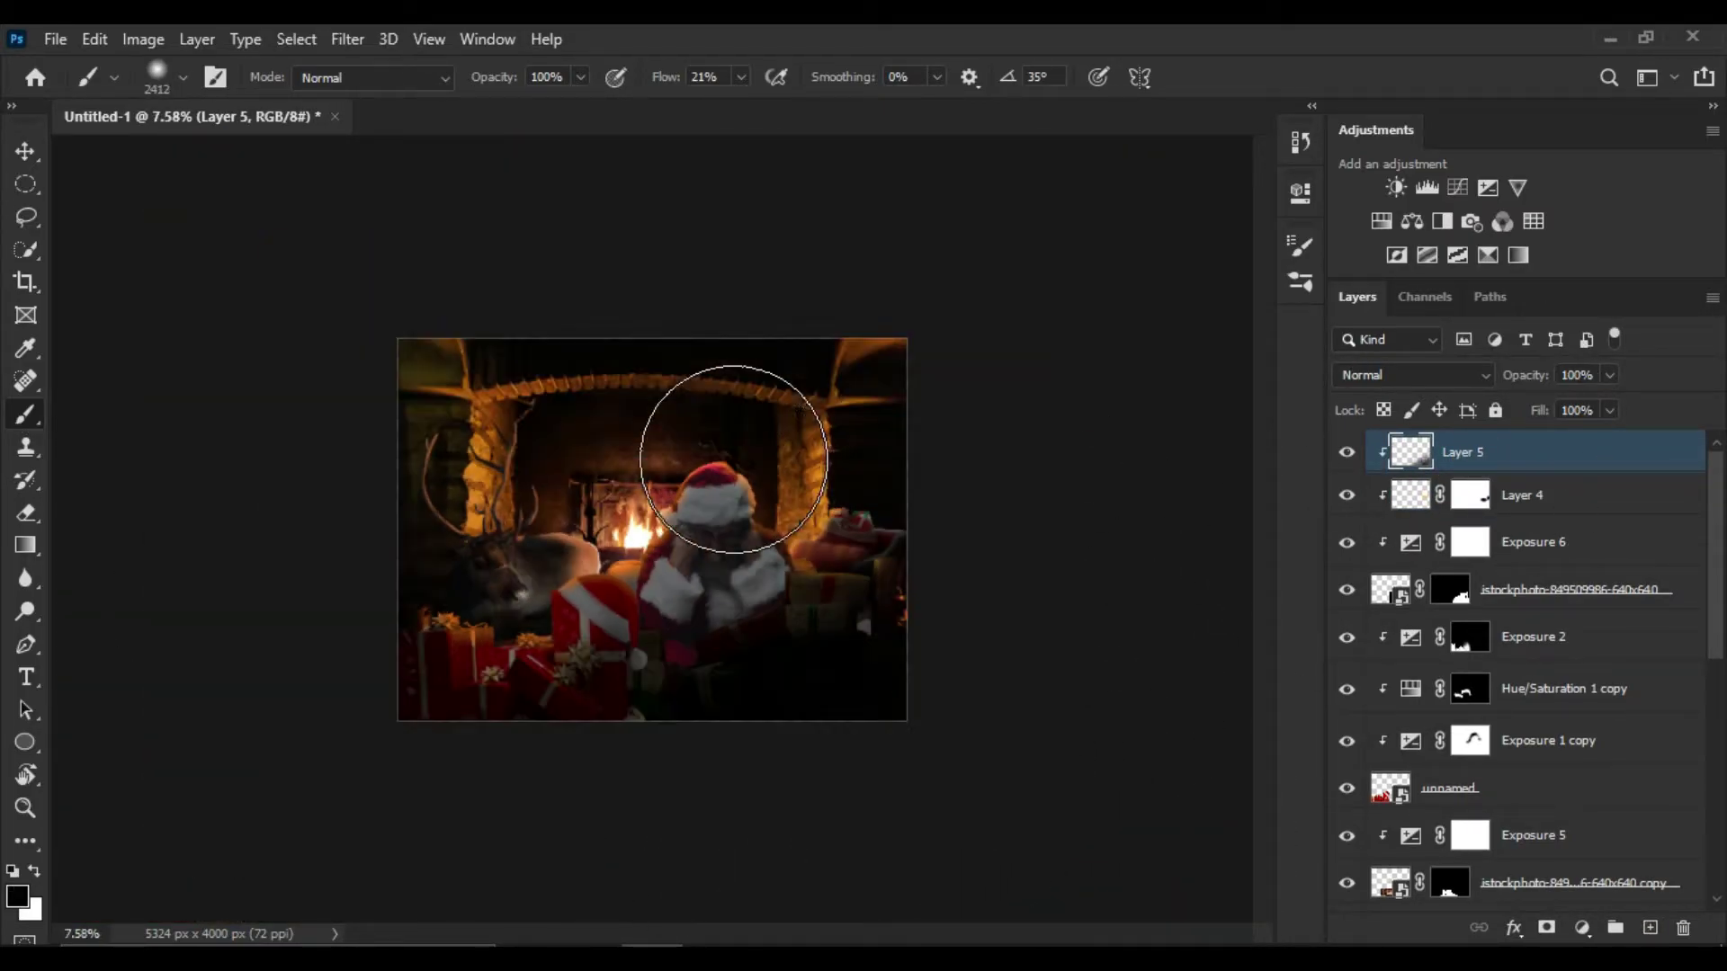
scroll(714, 404, "up", 3)
left_click_drag(1569, 389, 1550, 388)
scroll(1529, 674, "down", 5)
left_click(1447, 509)
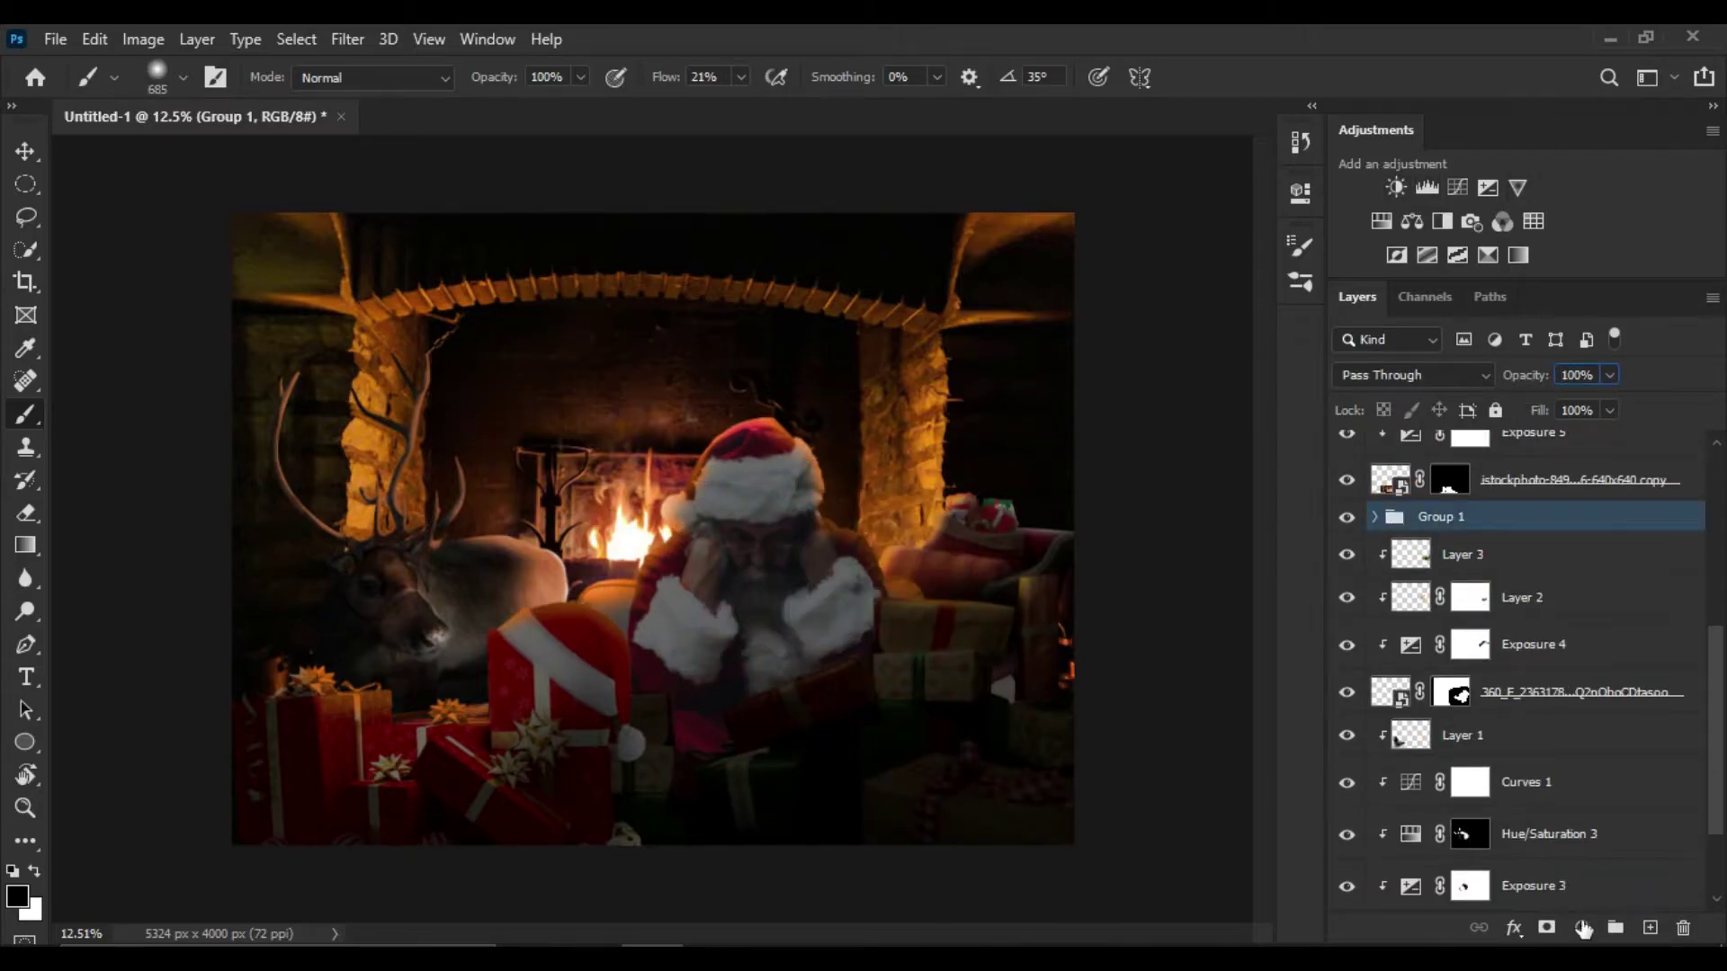
Clip a Colour Balance with midtones -52 toward yellow to Group 1, and copy it above Group 2
left_click(1581, 927)
left_click(1583, 710)
left_click(1514, 548, "alt")
left_click_drag(1051, 406, 990, 406)
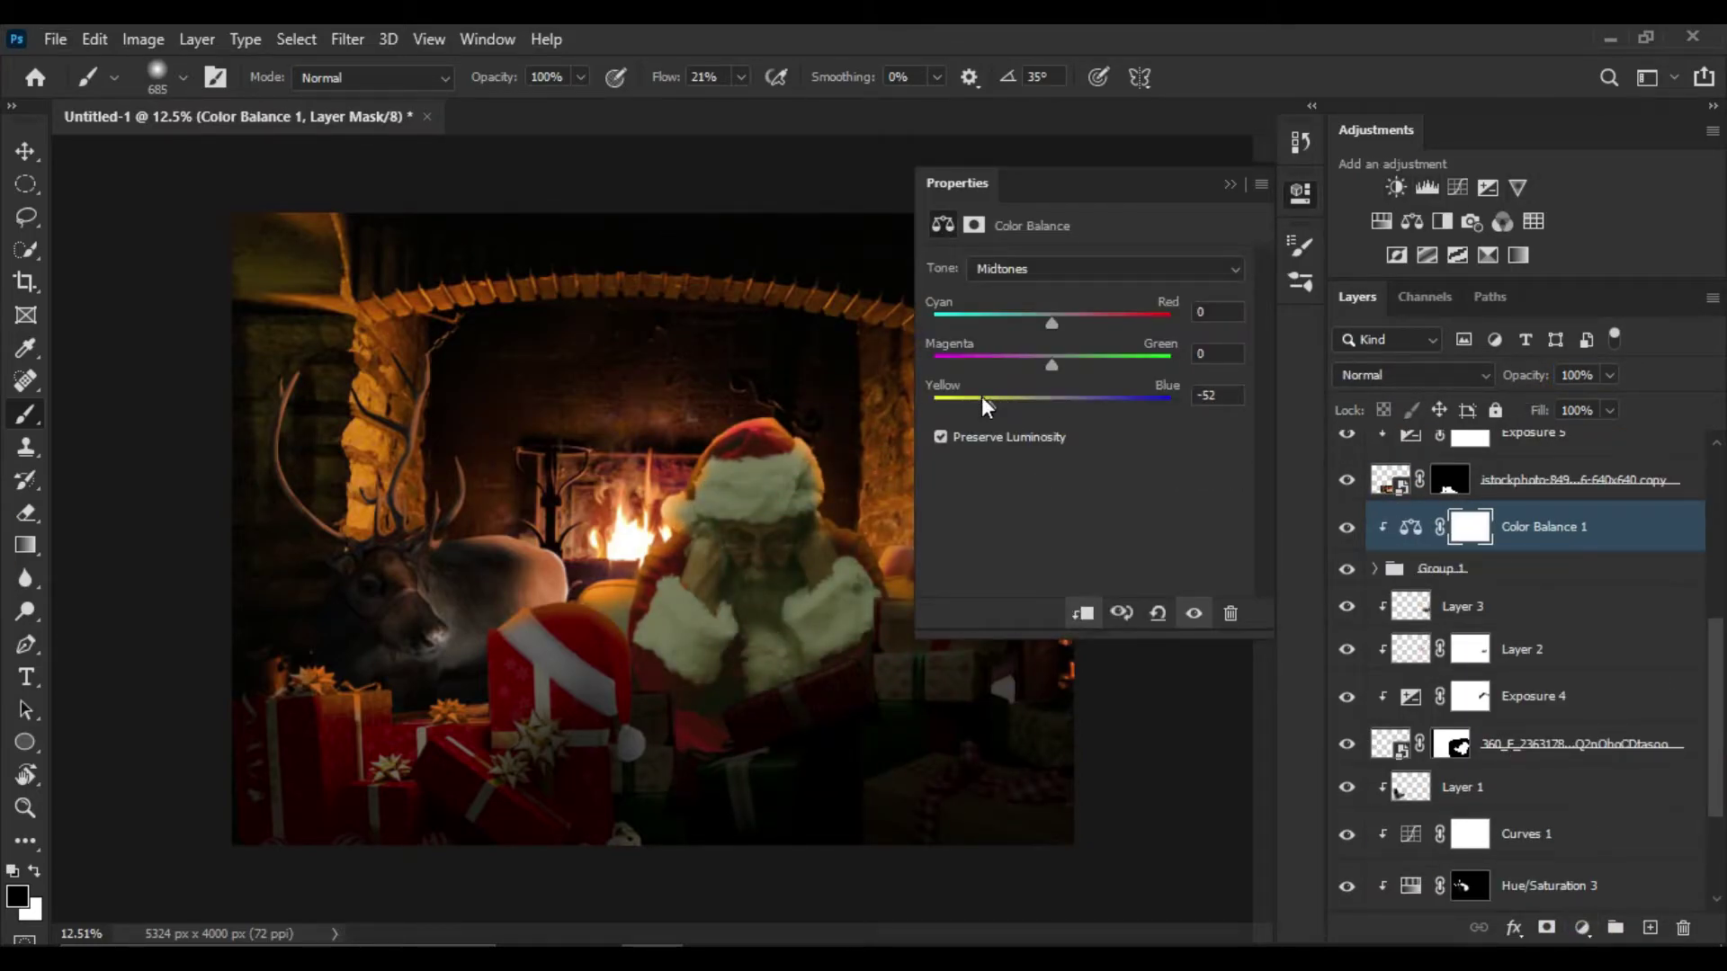
left_click(1227, 184)
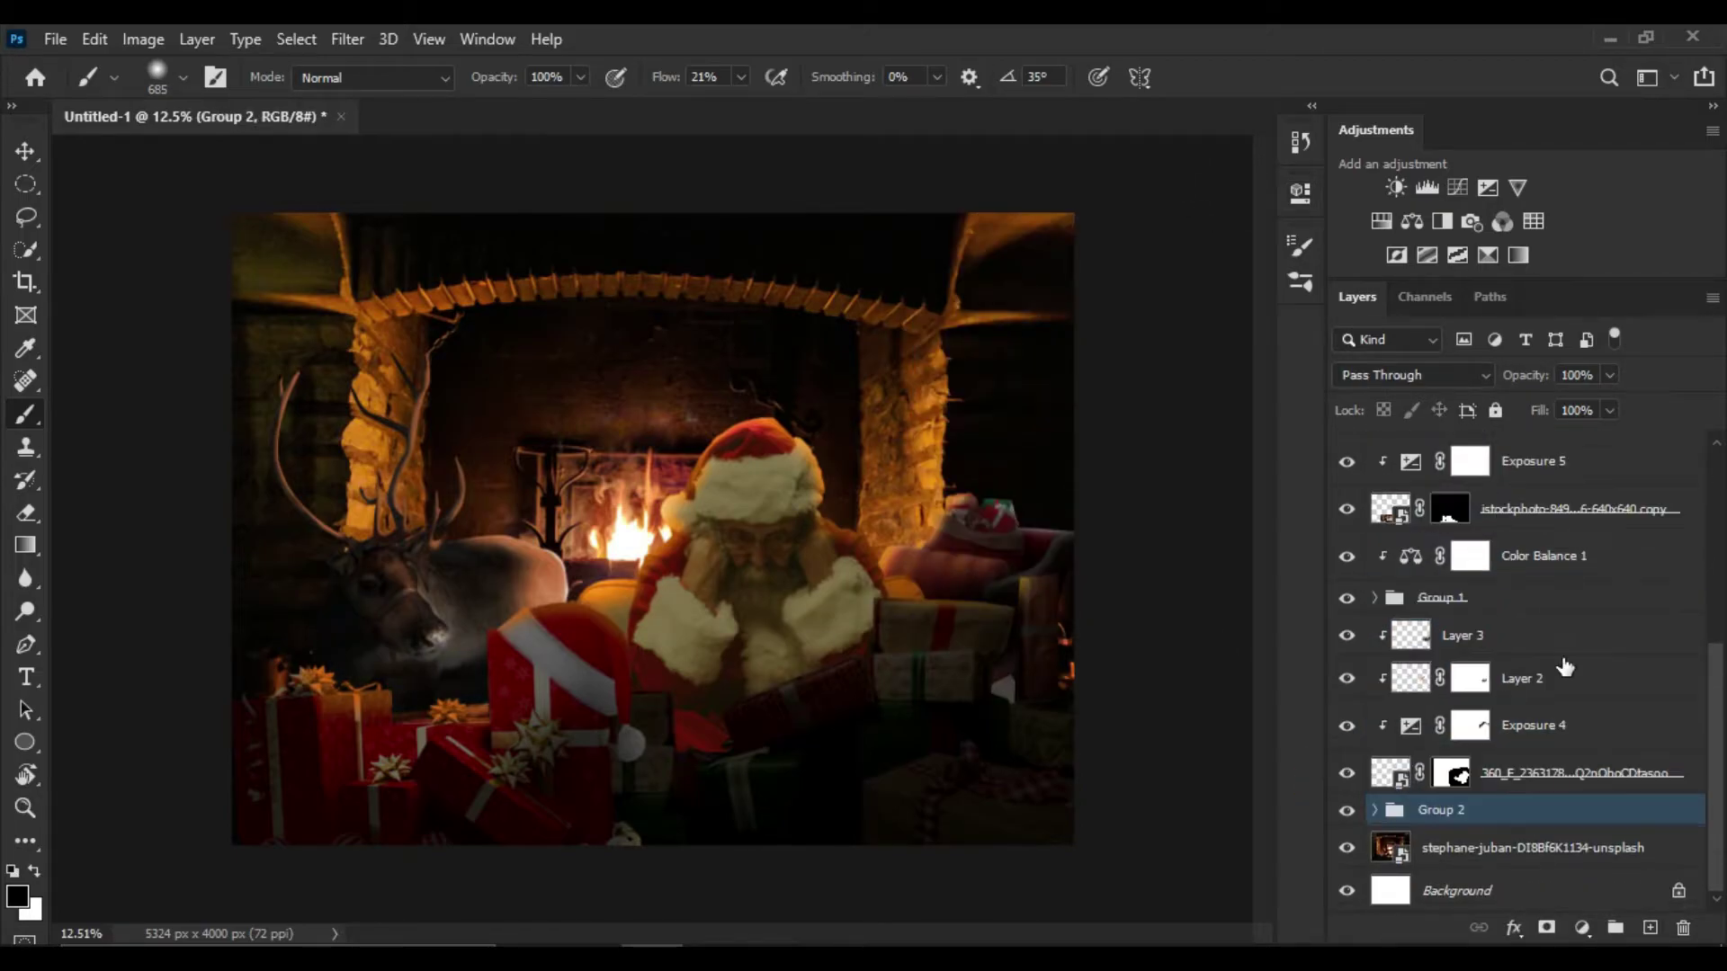
left_click_drag(1331, 782, 1516, 791)
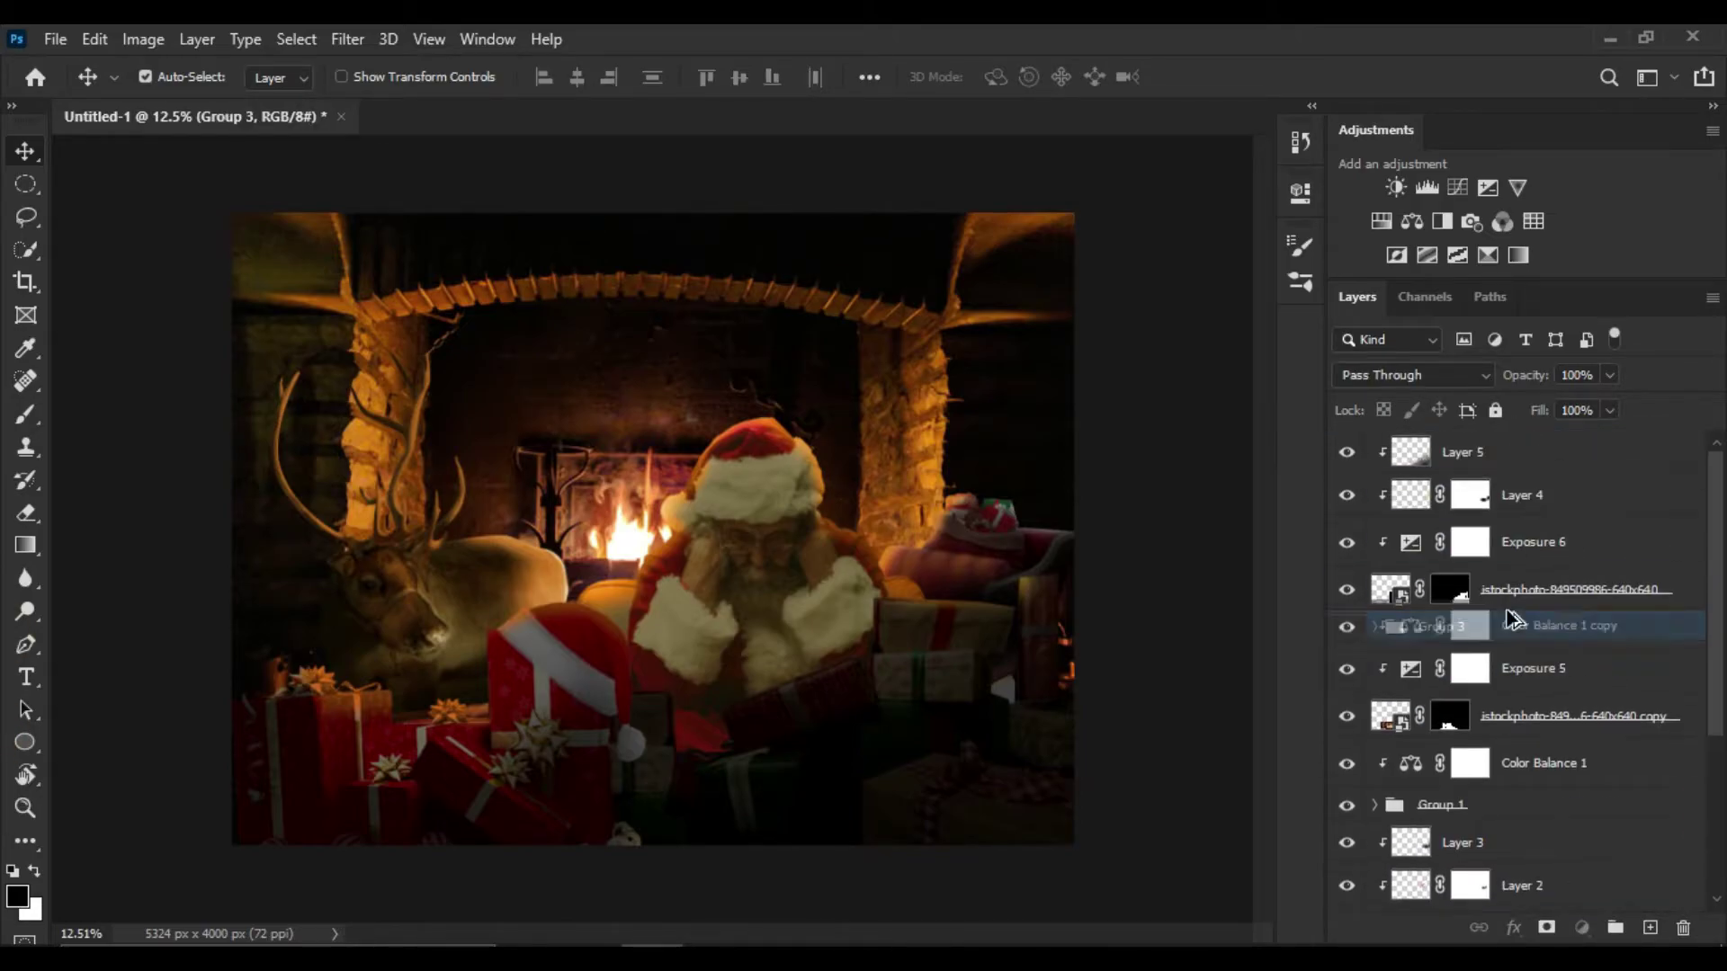
Add an empty layer and gather the layer sets into three new groups
left_click(1650, 932)
key("b")
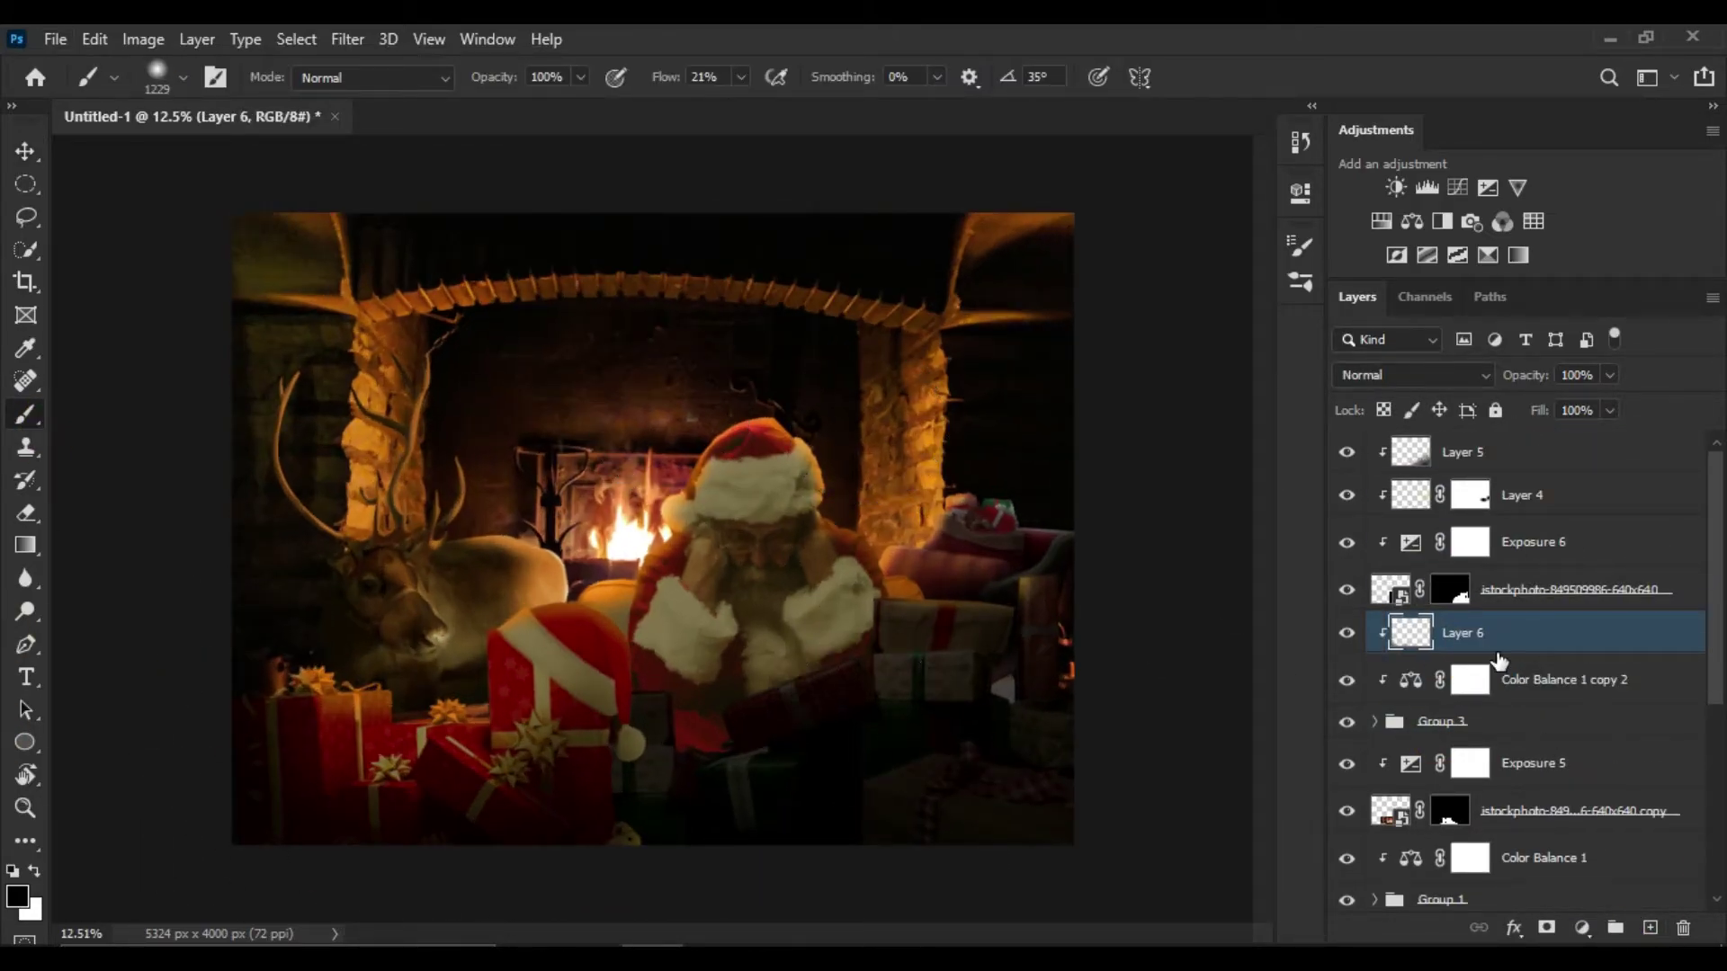
key("ctrl+g")
key("ctrl+g")
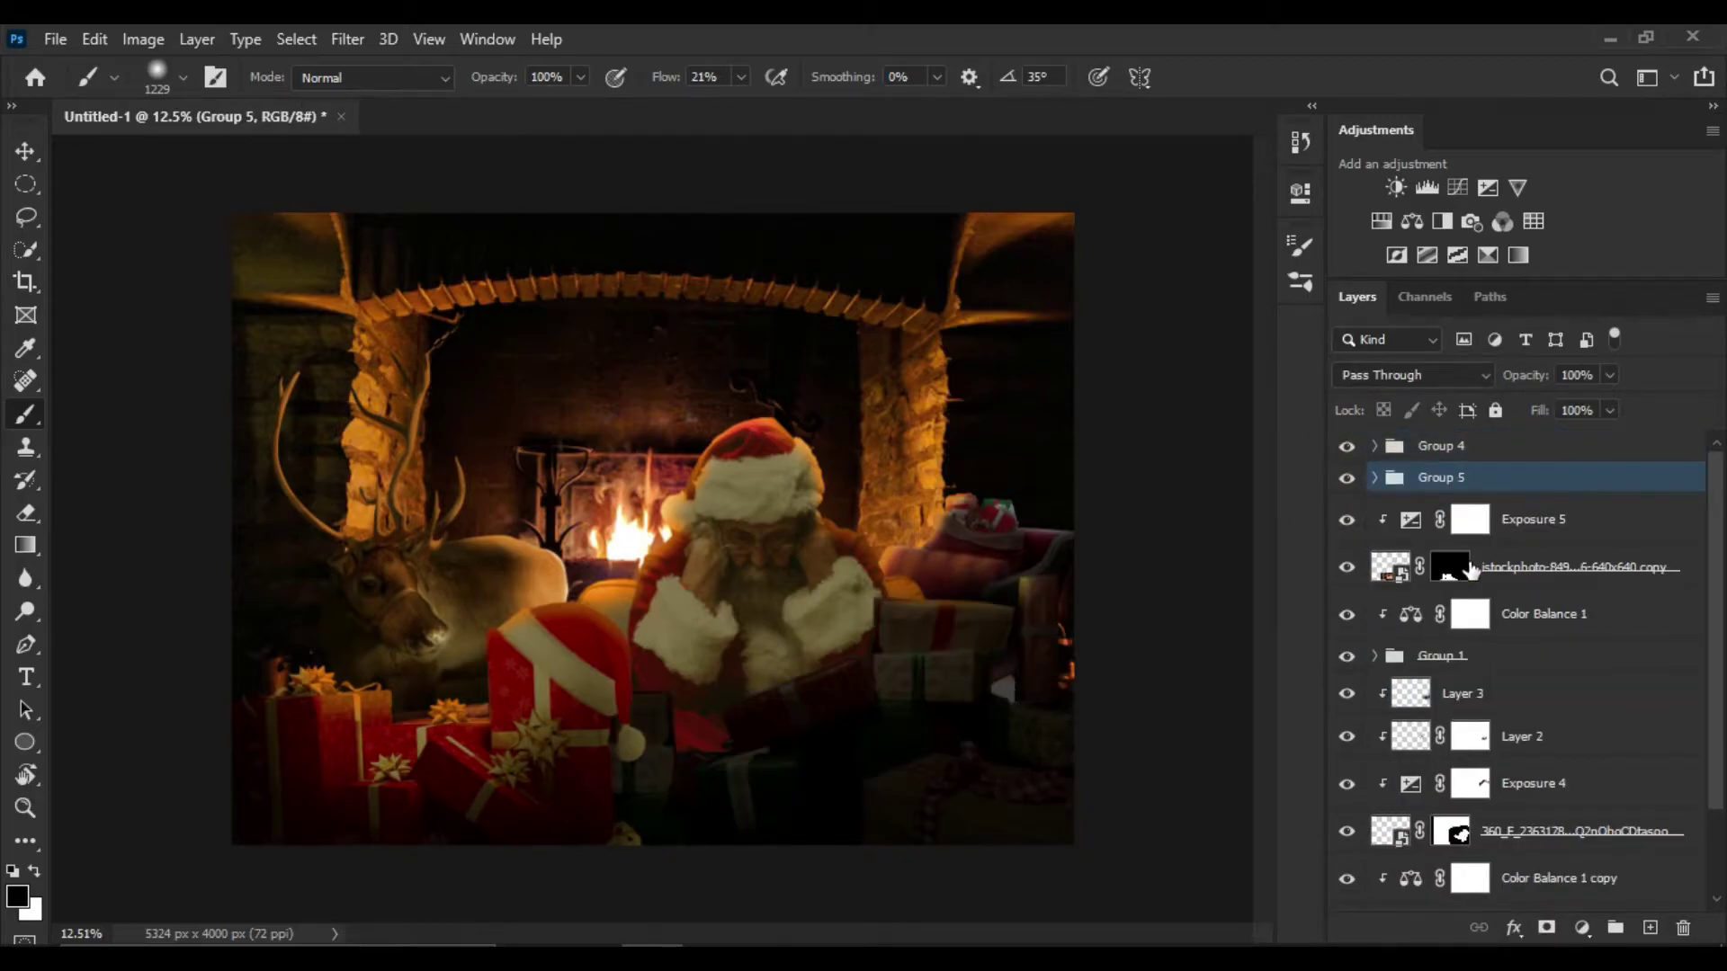
left_click(1528, 519)
left_click(1406, 569, "shift")
key("ctrl+g")
left_click(1523, 630)
left_click(1529, 768, "shift")
key("ctrl+g")
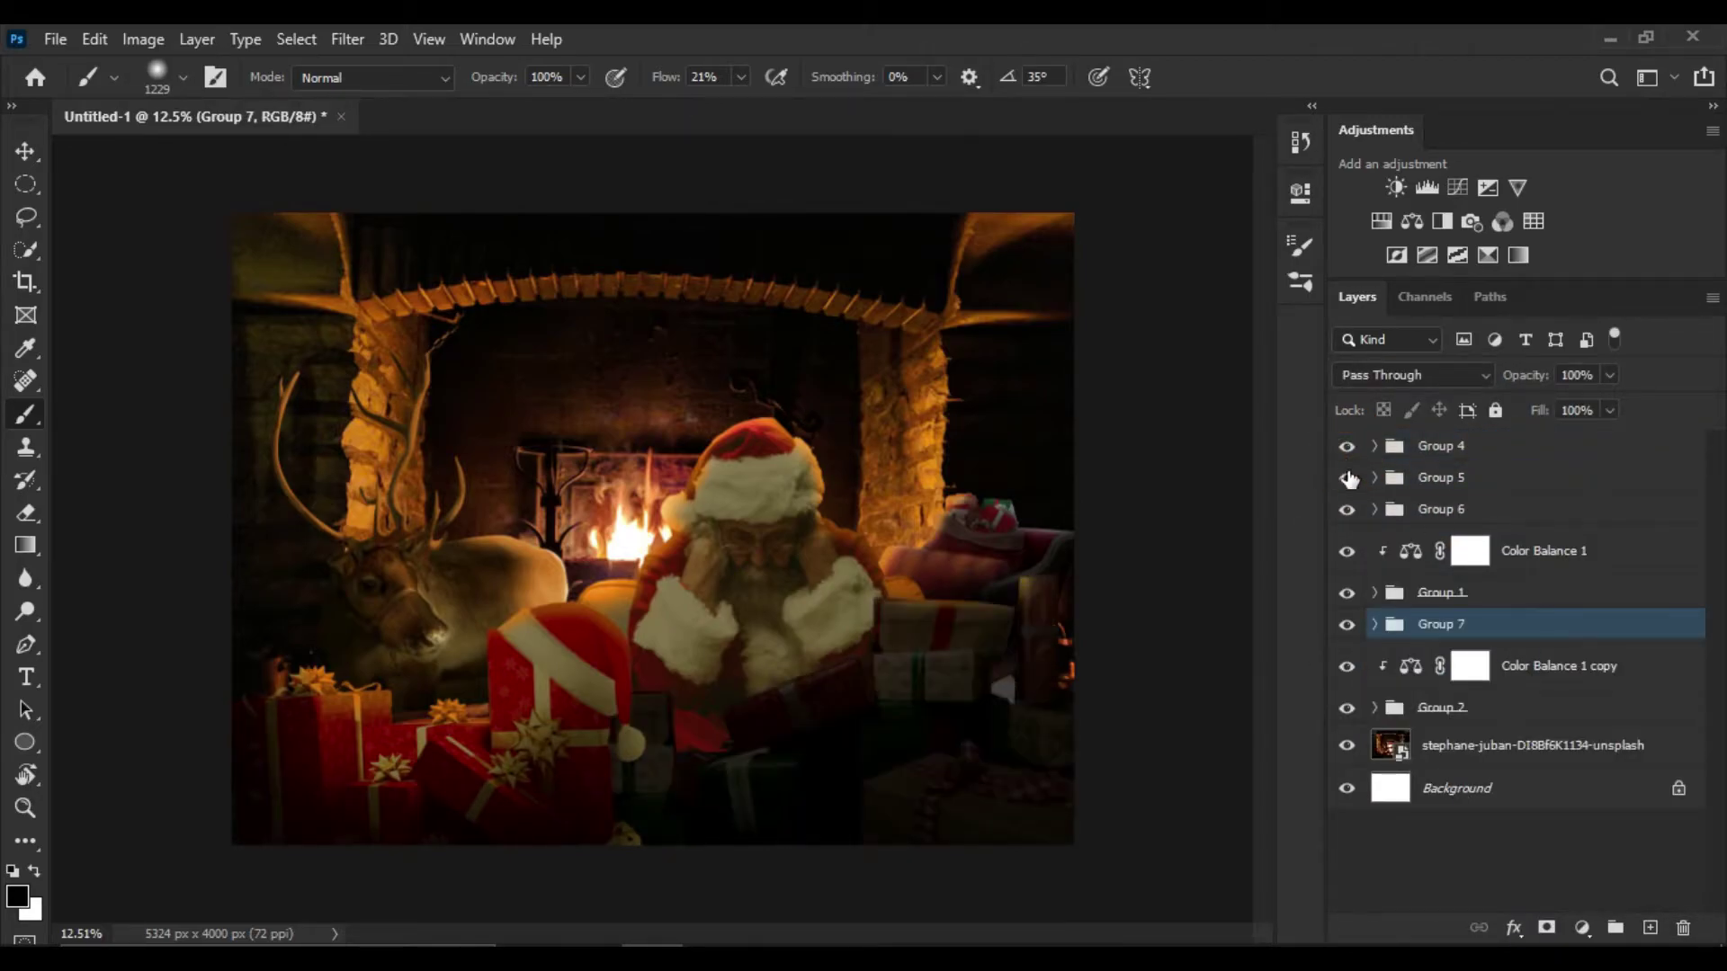
Convert Group 5 into a smart object and give it a 5 px Gaussian Blur
left_click(1439, 477)
left_click(347, 39)
right_click(1498, 486)
left_click(1331, 317)
left_click(347, 38)
left_click(369, 63)
type("5")
key("Return")
key("b")
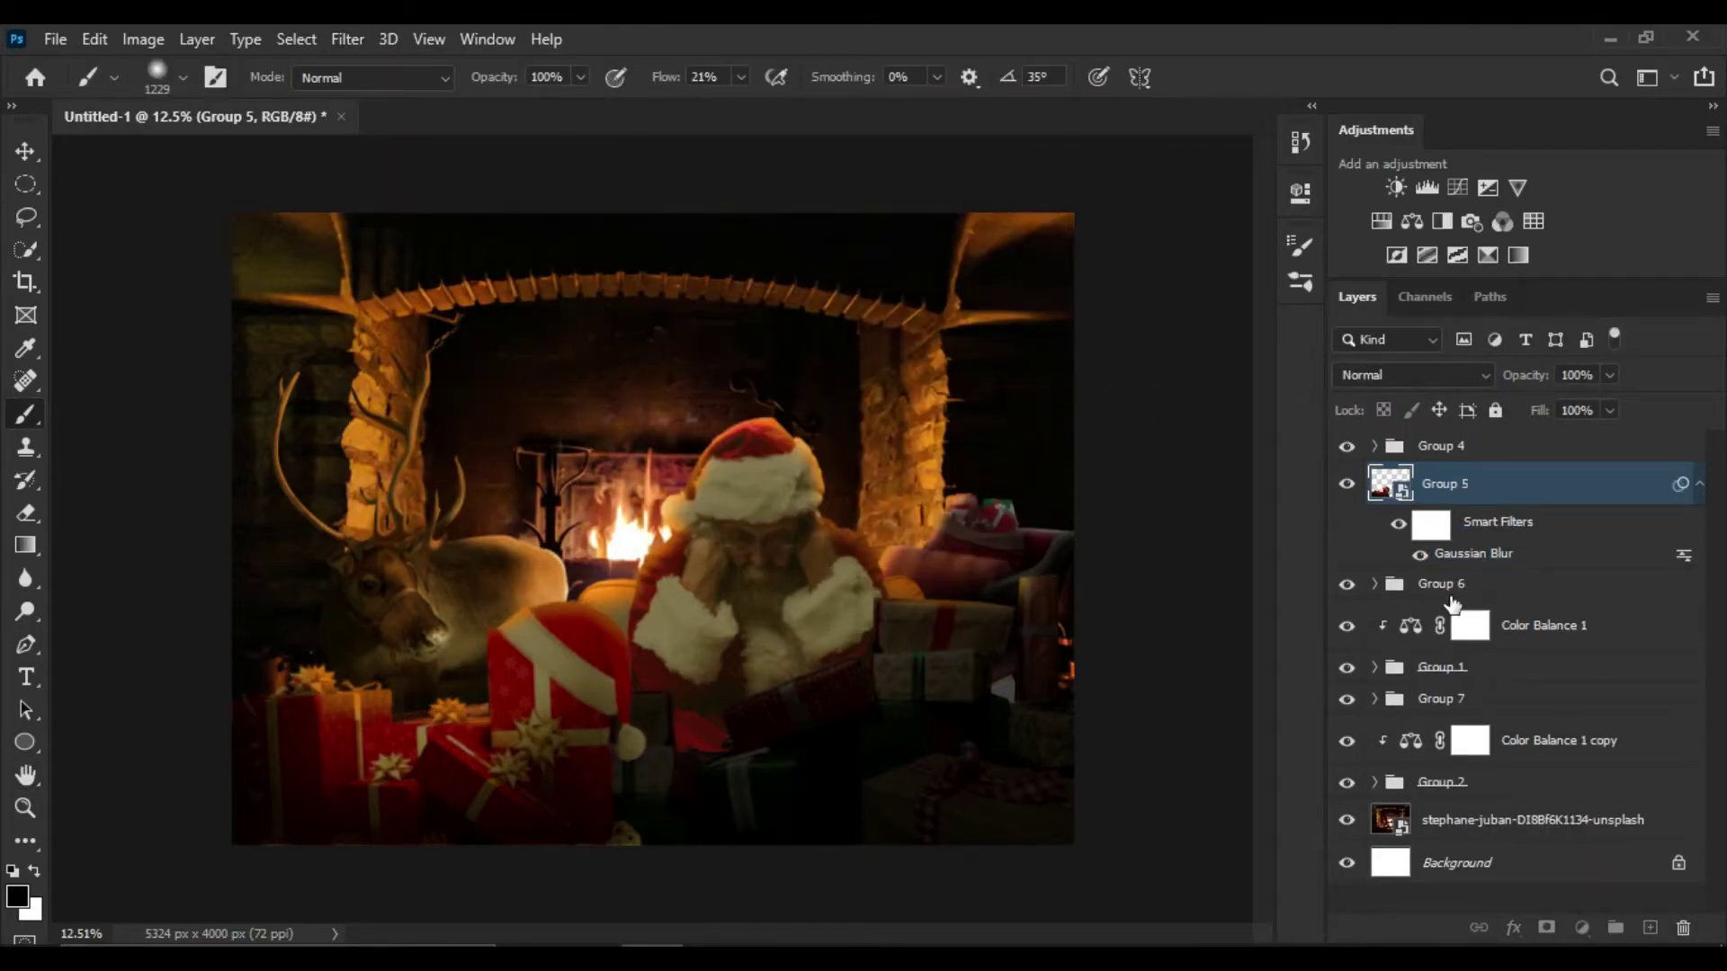
Make Group 6 a smart object, then briefly hide and reshow the Santa layers
right_click(1448, 586)
left_click(1439, 297)
left_click(1346, 637)
left_click(1428, 711)
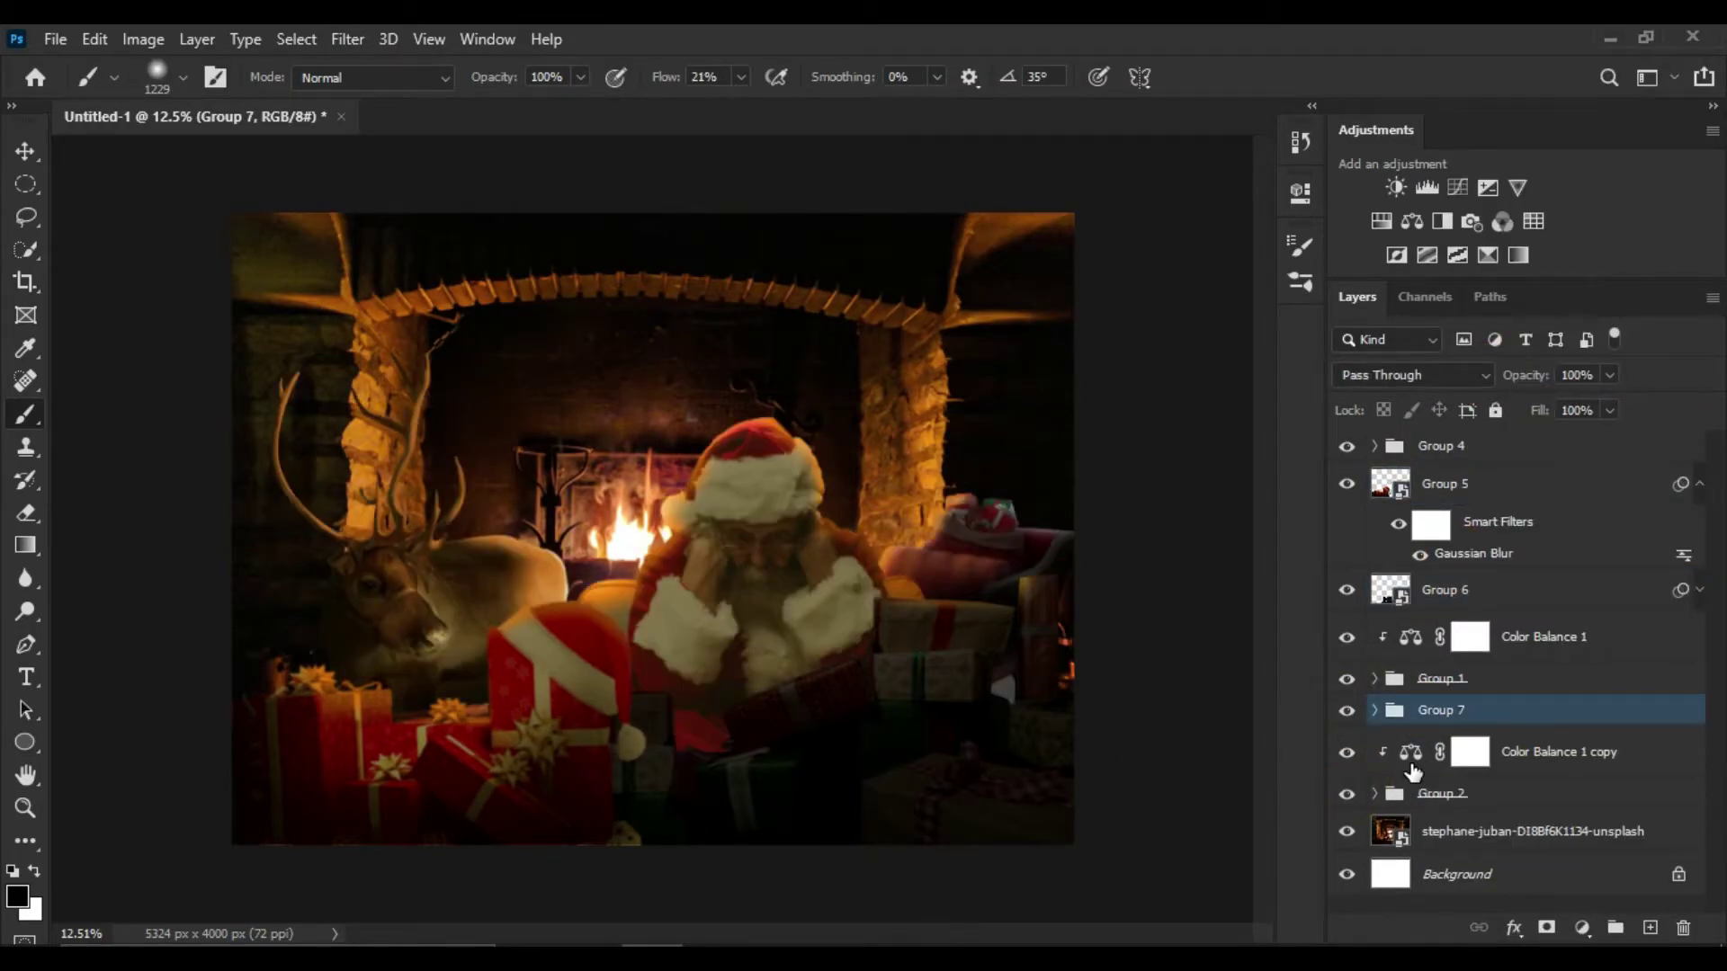
left_click(1346, 711)
left_click(1373, 711)
Collapse Group 4 and convert it into a smart object
left_click(1373, 446)
left_click(1438, 447)
right_click(1439, 451)
left_click(1475, 468)
left_click(1444, 496)
scroll(1210, 700, "up", 1)
key("alt+Tab")
Place the virus image, duplicate it above Group 4, and shrink the copy at top left
mouse_move(886, 374)
left_mouse_down()
mouse_move(654, 520)
mouse_move(972, 342)
left_mouse_up()
key("Return")
key("ctrl+j")
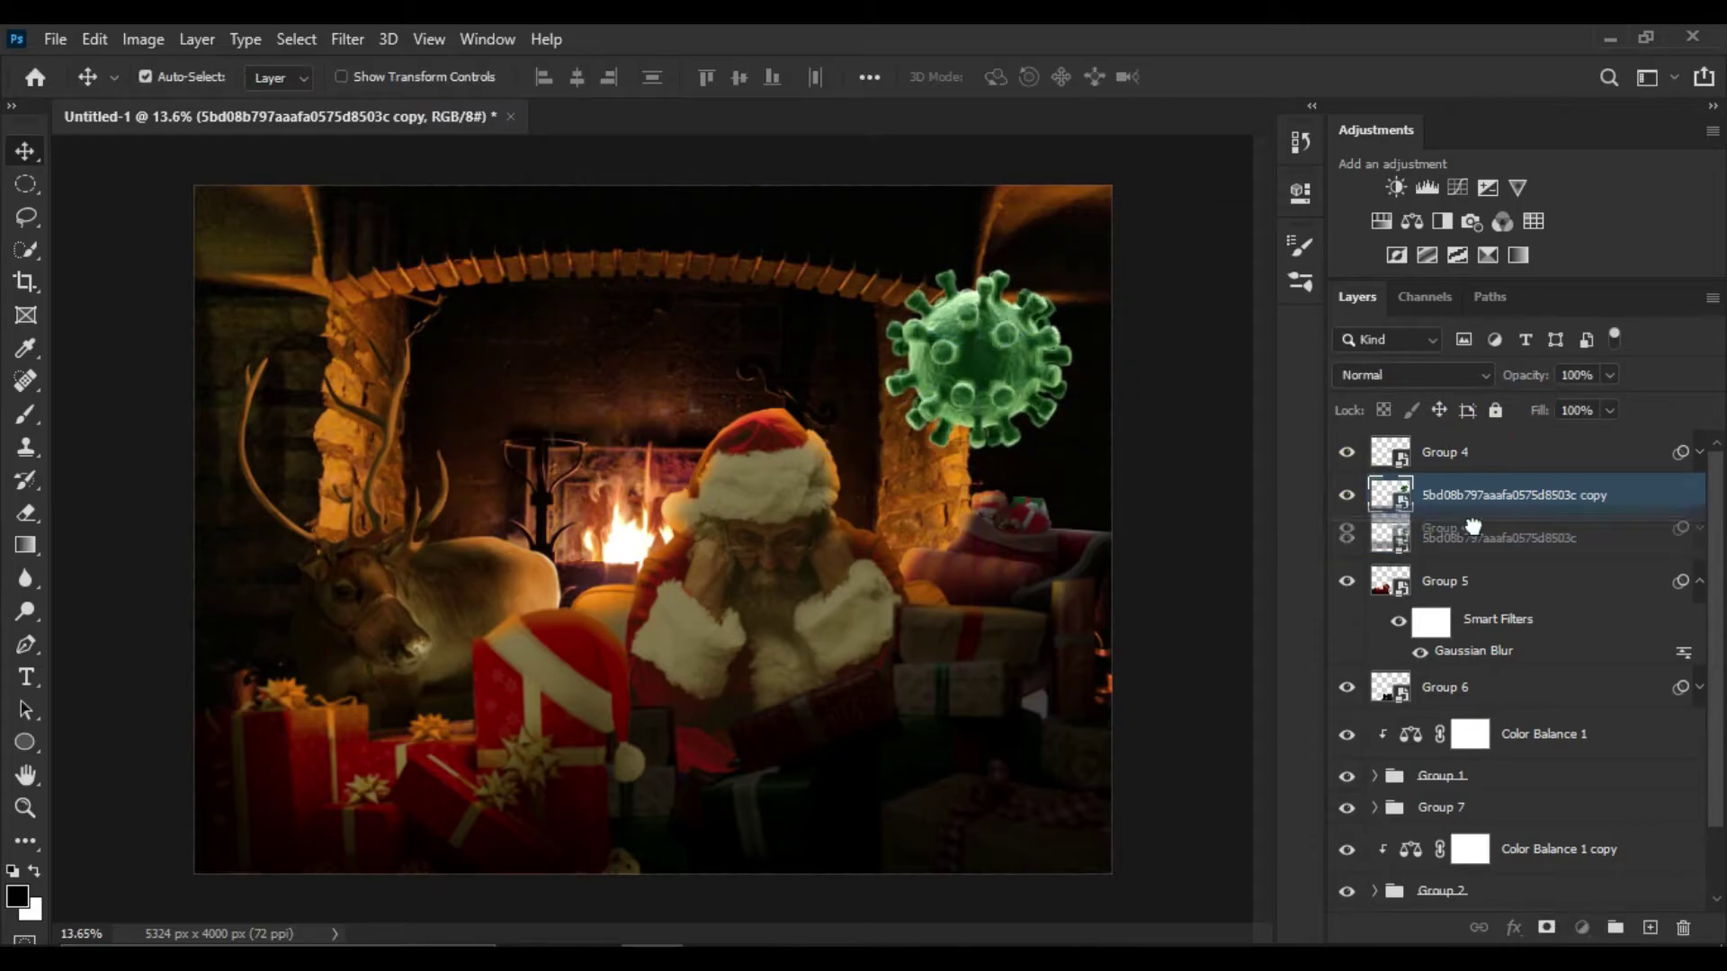
left_click_drag(1473, 526, 1473, 436)
key("ctrl+t")
left_click_drag(979, 359, 386, 256)
left_click_drag(636, 375, 596, 369)
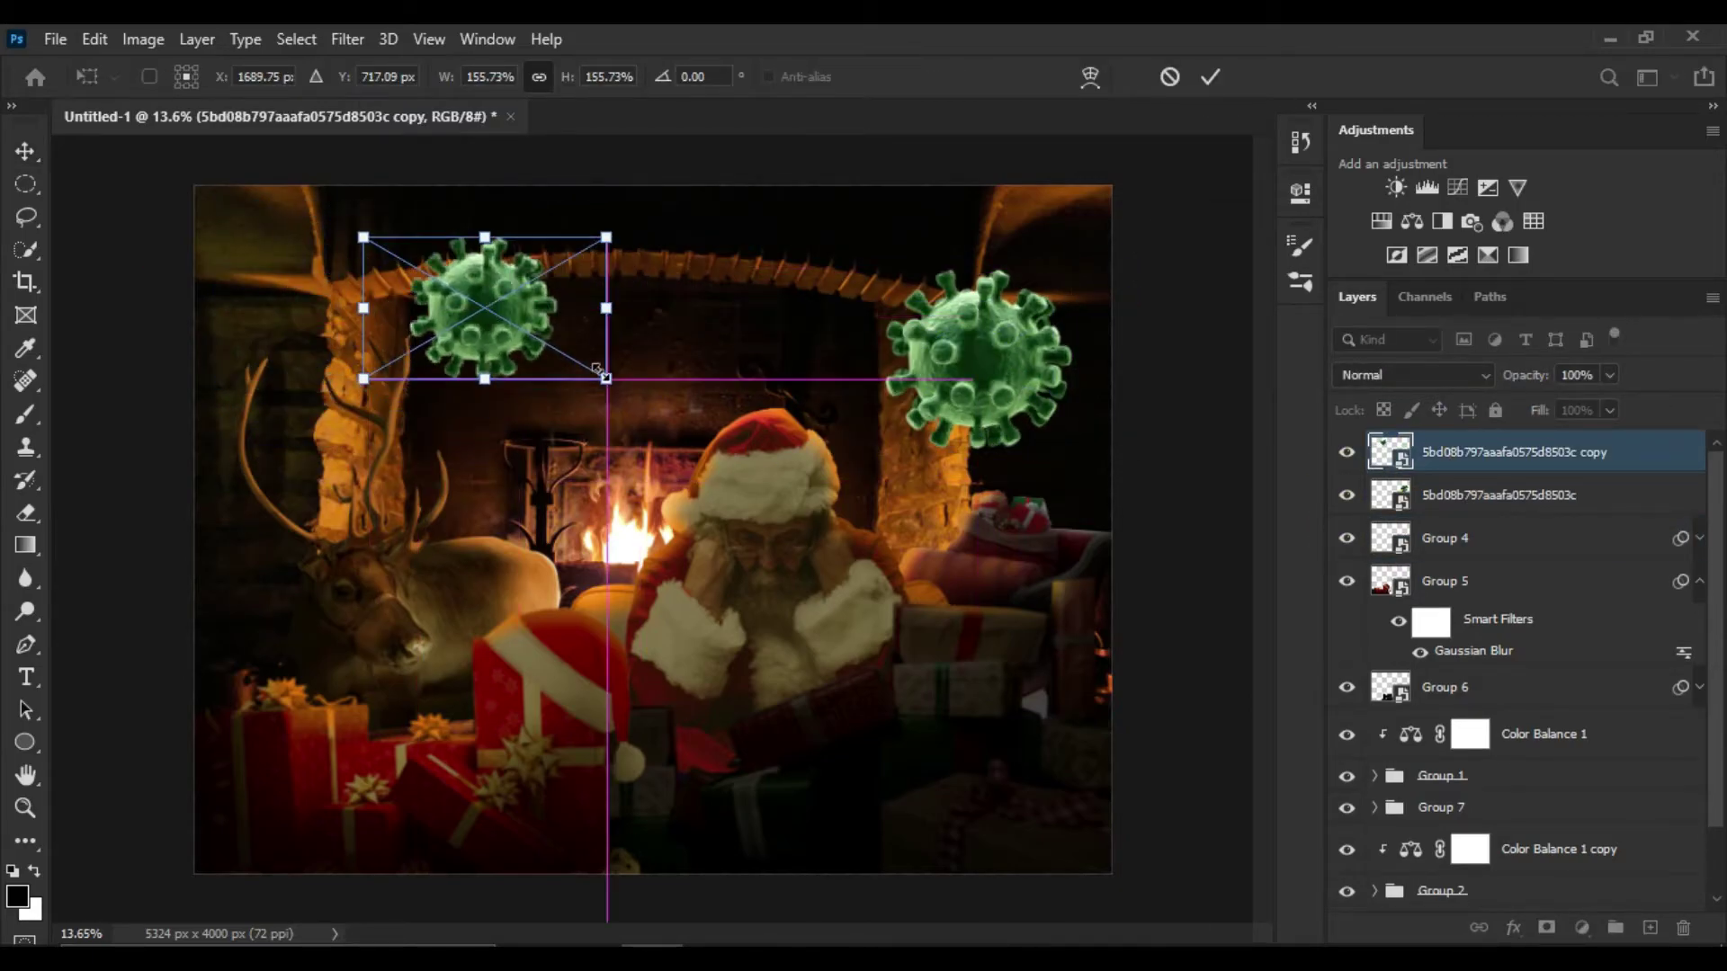
key("Return")
Darken the virus with a clipped Exposure and shift its hue with Hue/Saturation
left_click(1487, 187)
left_click_drag(1028, 339, 990, 339)
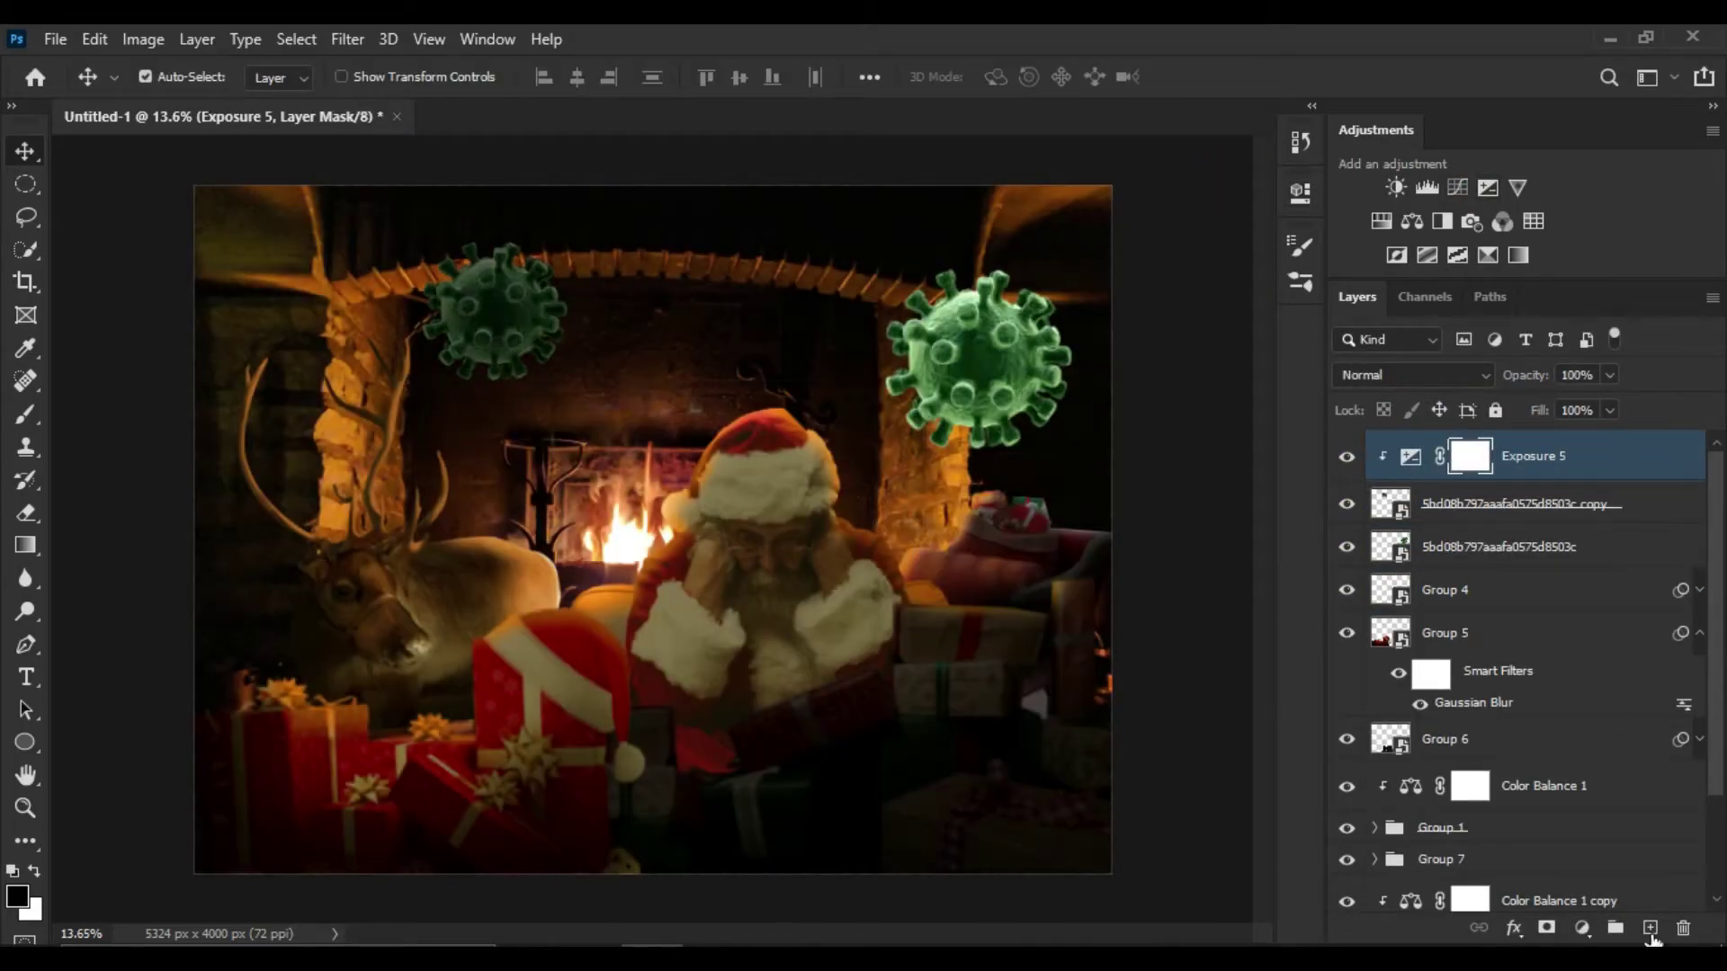
left_click(1382, 221)
left_click_drag(1116, 399, 1148, 410)
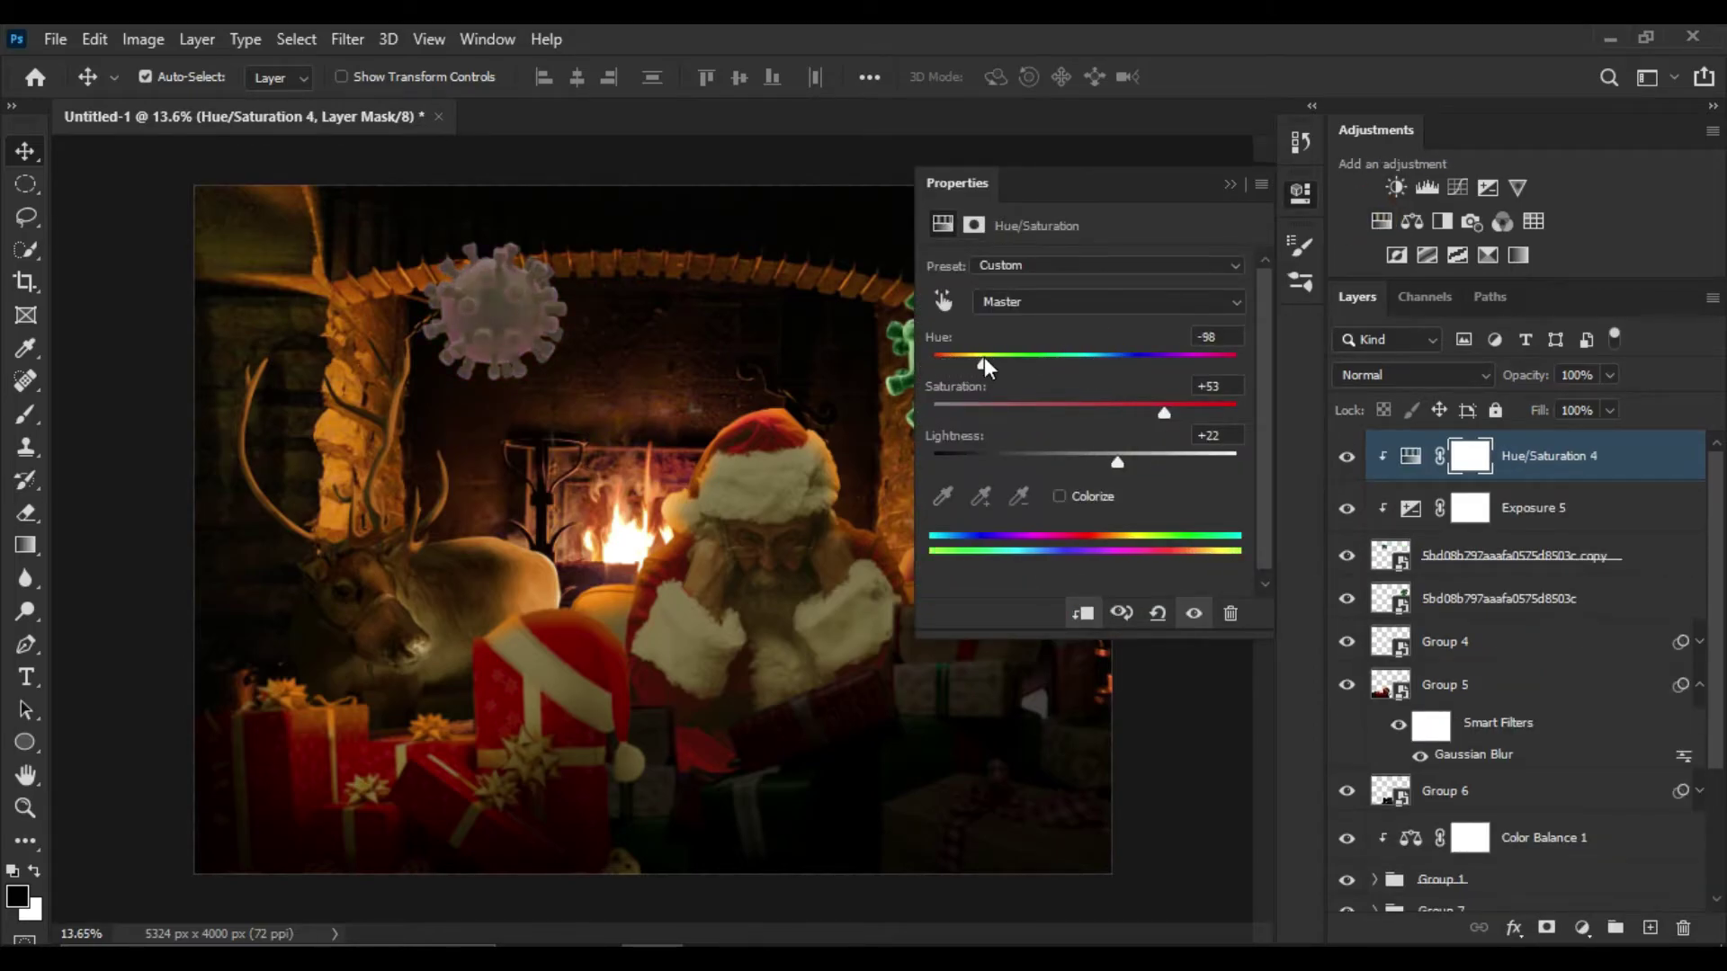
left_click_drag(984, 360, 995, 359)
Invert the Hue/Saturation mask and paint the hue shift back onto the virus edge
key("ctrl+i")
left_click(26, 413)
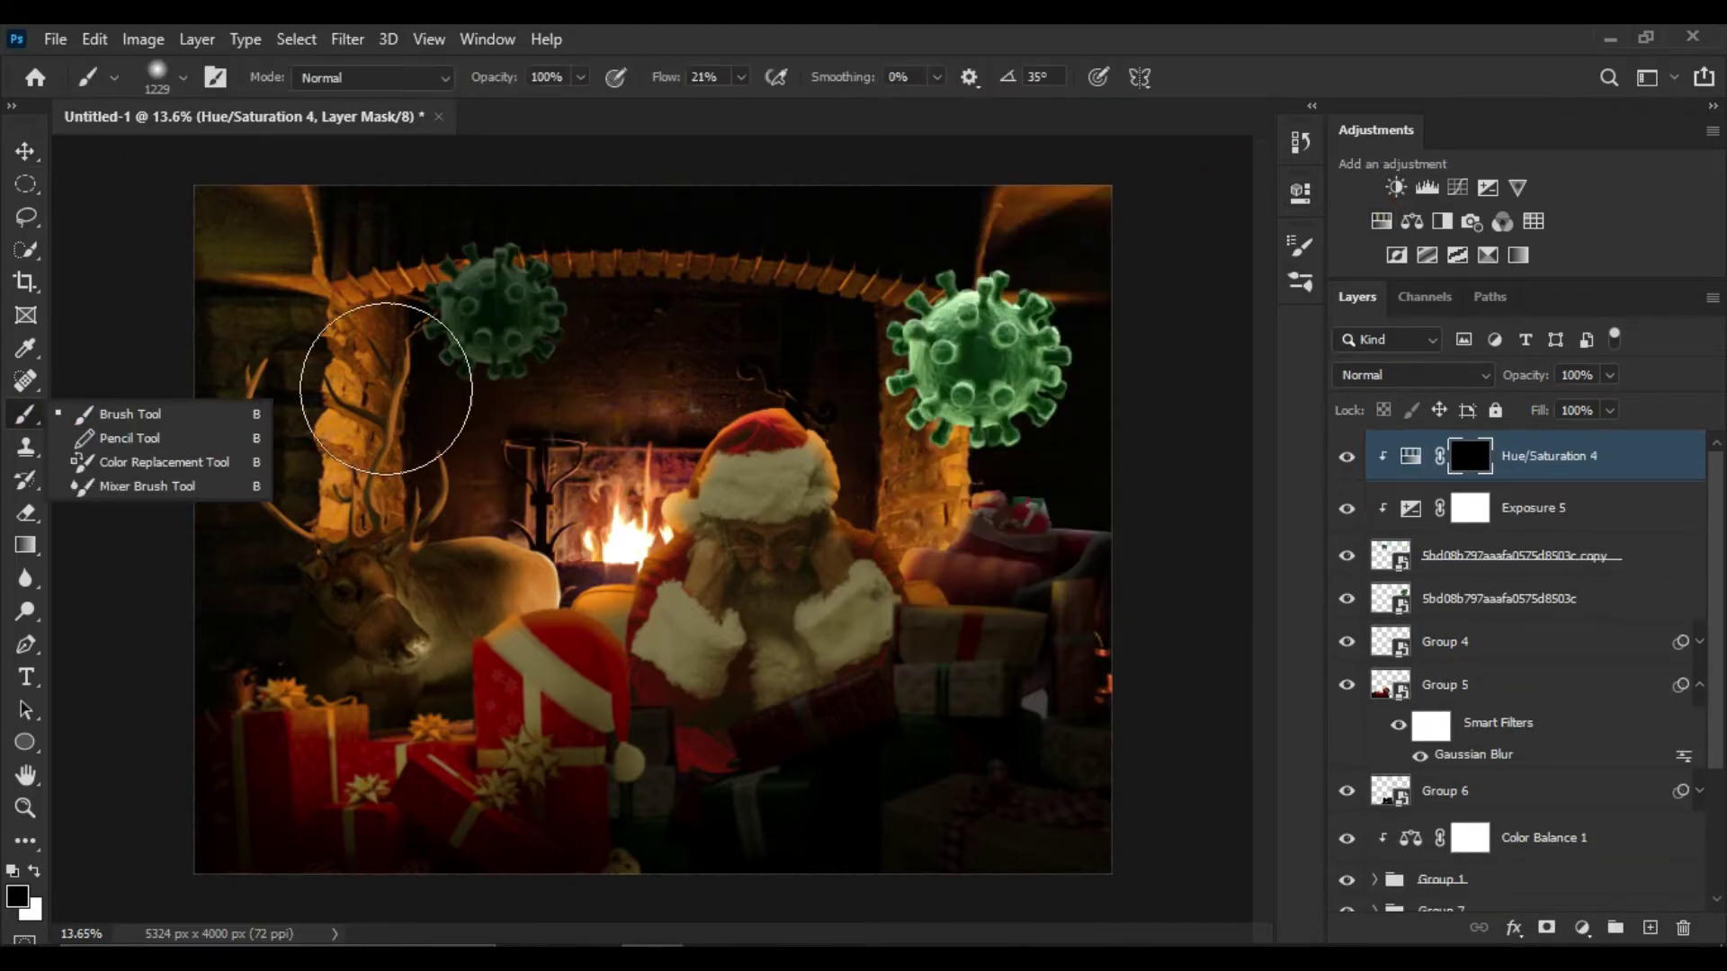
scroll(512, 309, "up", 5)
scroll(557, 267, "up", 2)
scroll(558, 267, "down", 4)
key("bracketright")
key("bracketright")
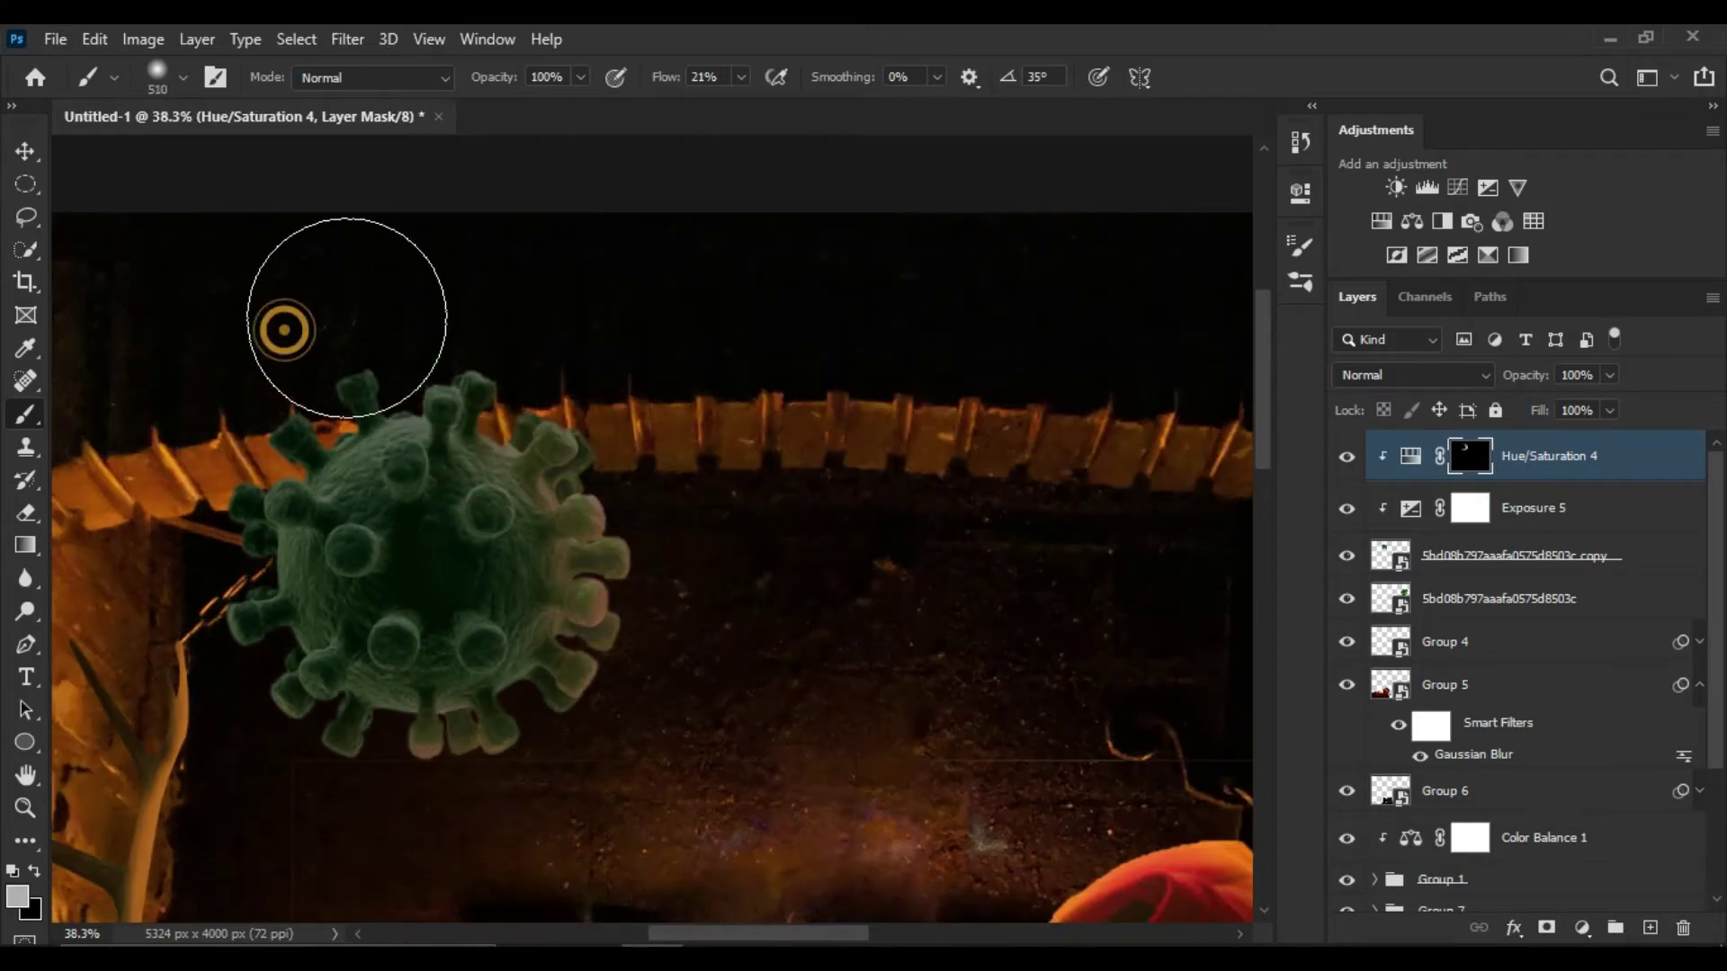
left_click(437, 680)
Paint dark shading across the virus centre on a new layer
left_click(1639, 931)
scroll(316, 605, "up", 2)
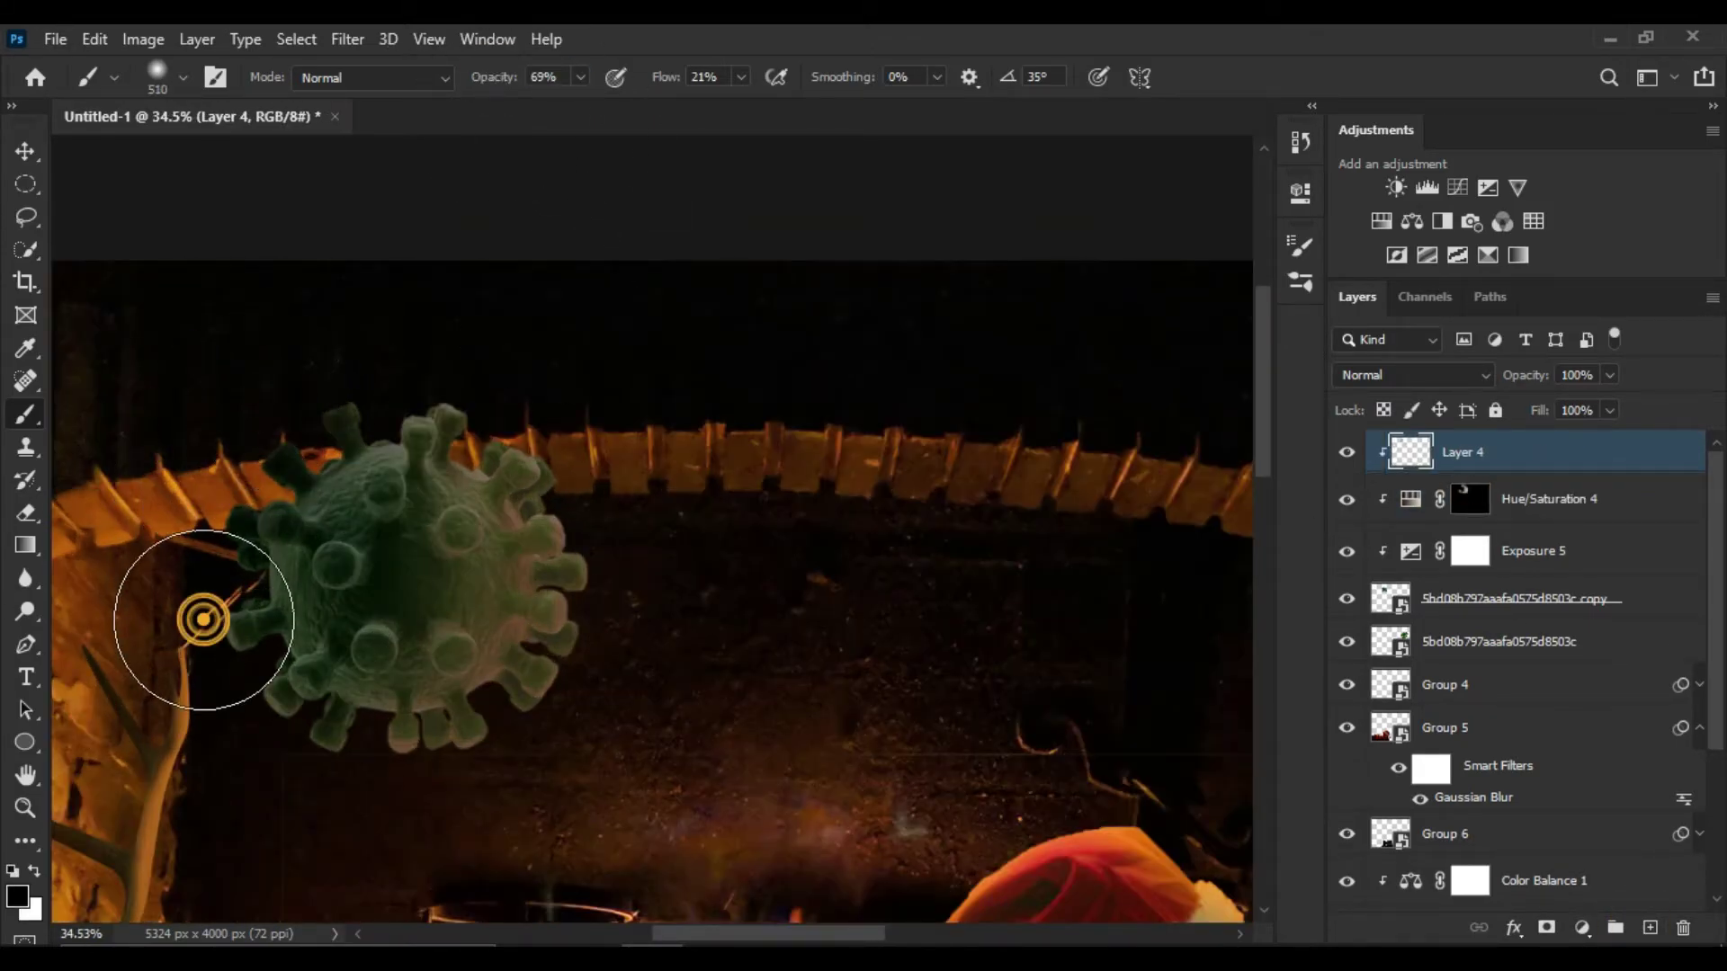
key("bracketleft")
key("bracketleft")
key("bracketleft")
scroll(314, 629, "up", 3)
scroll(634, 485, "up", 1)
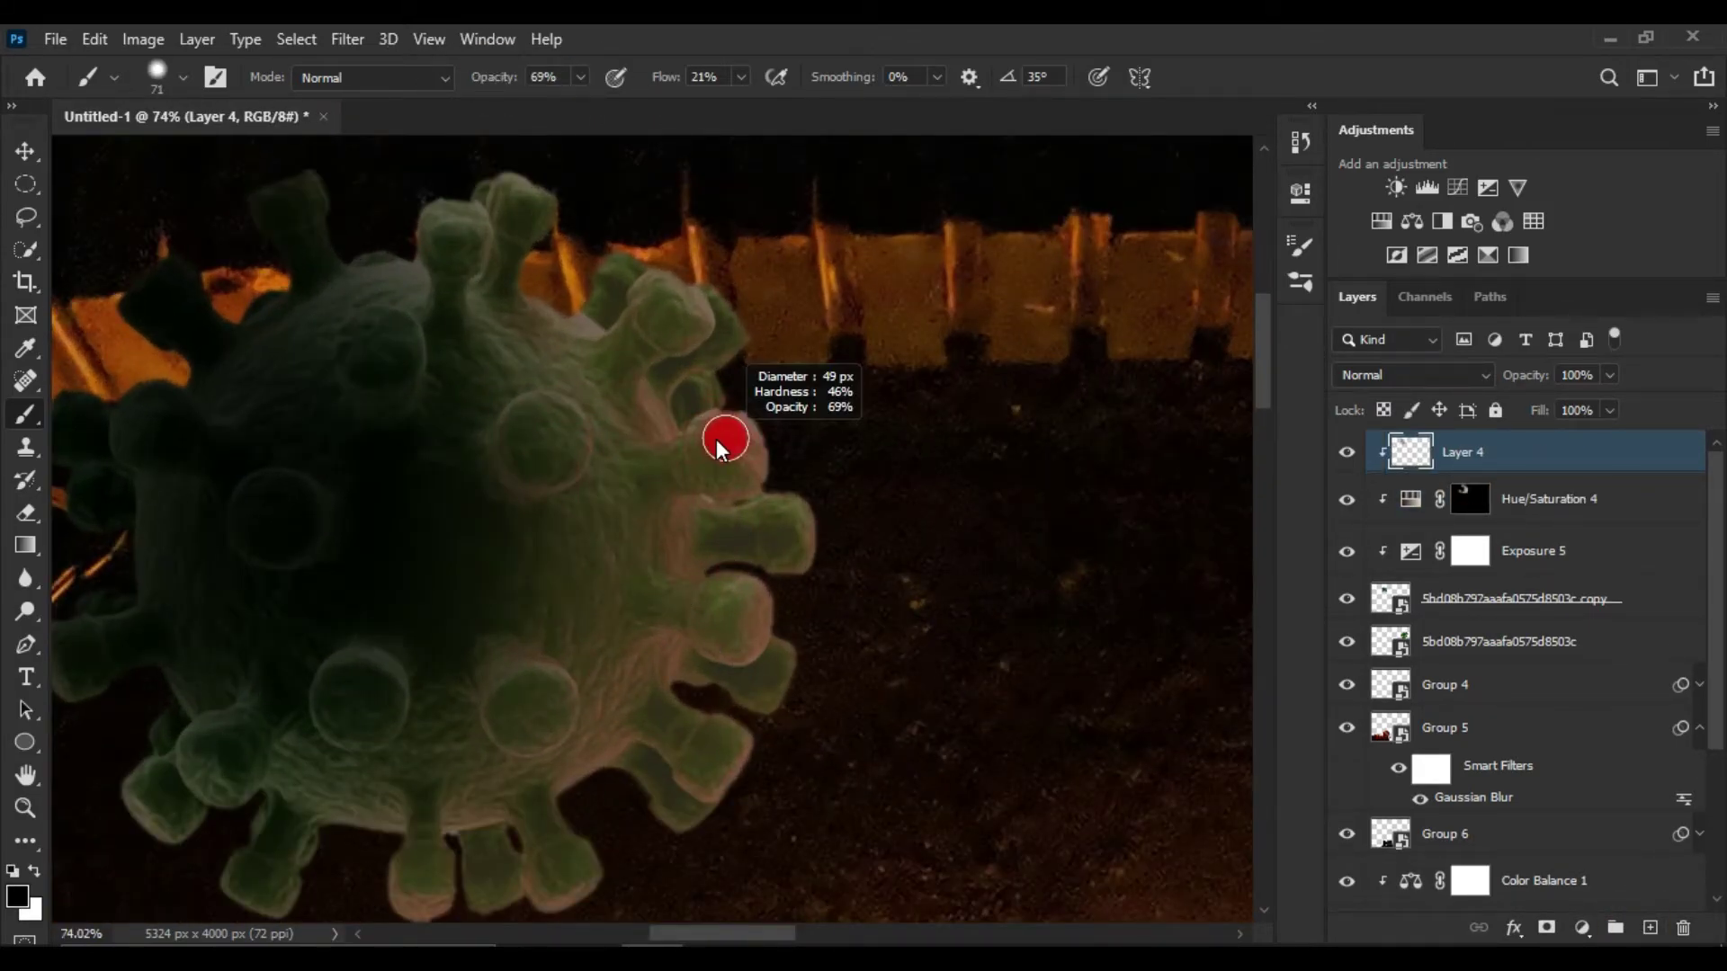
left_click_drag(473, 533, 599, 503)
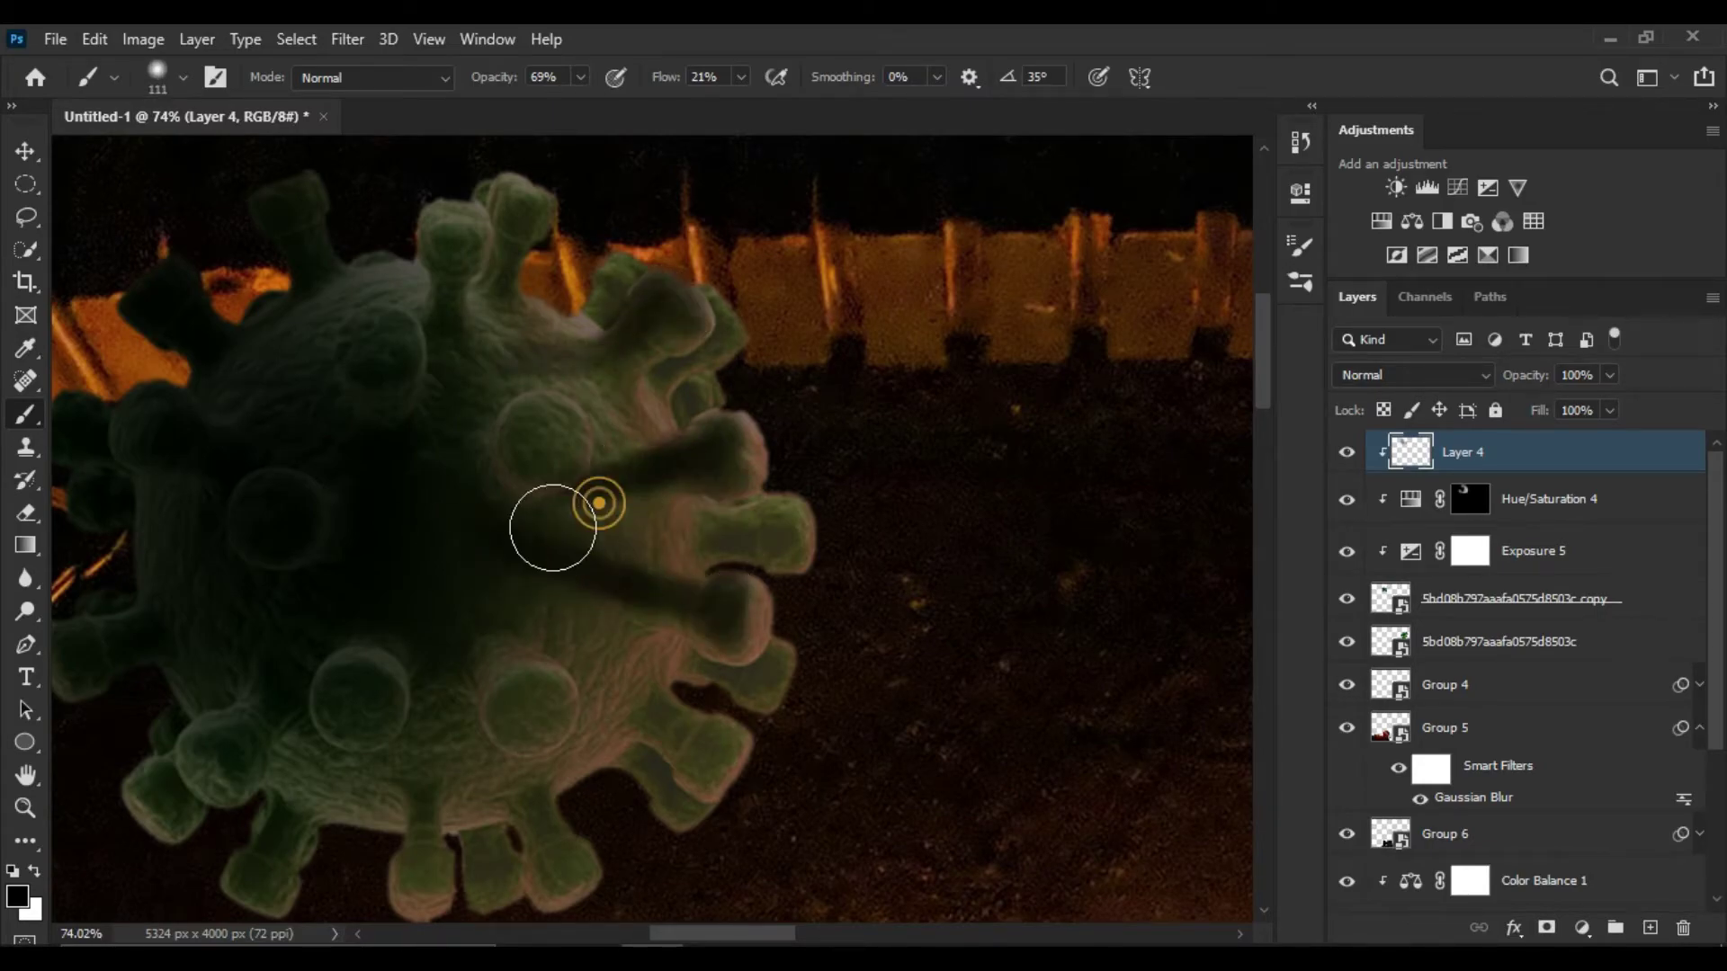
scroll(500, 450, "down", 2)
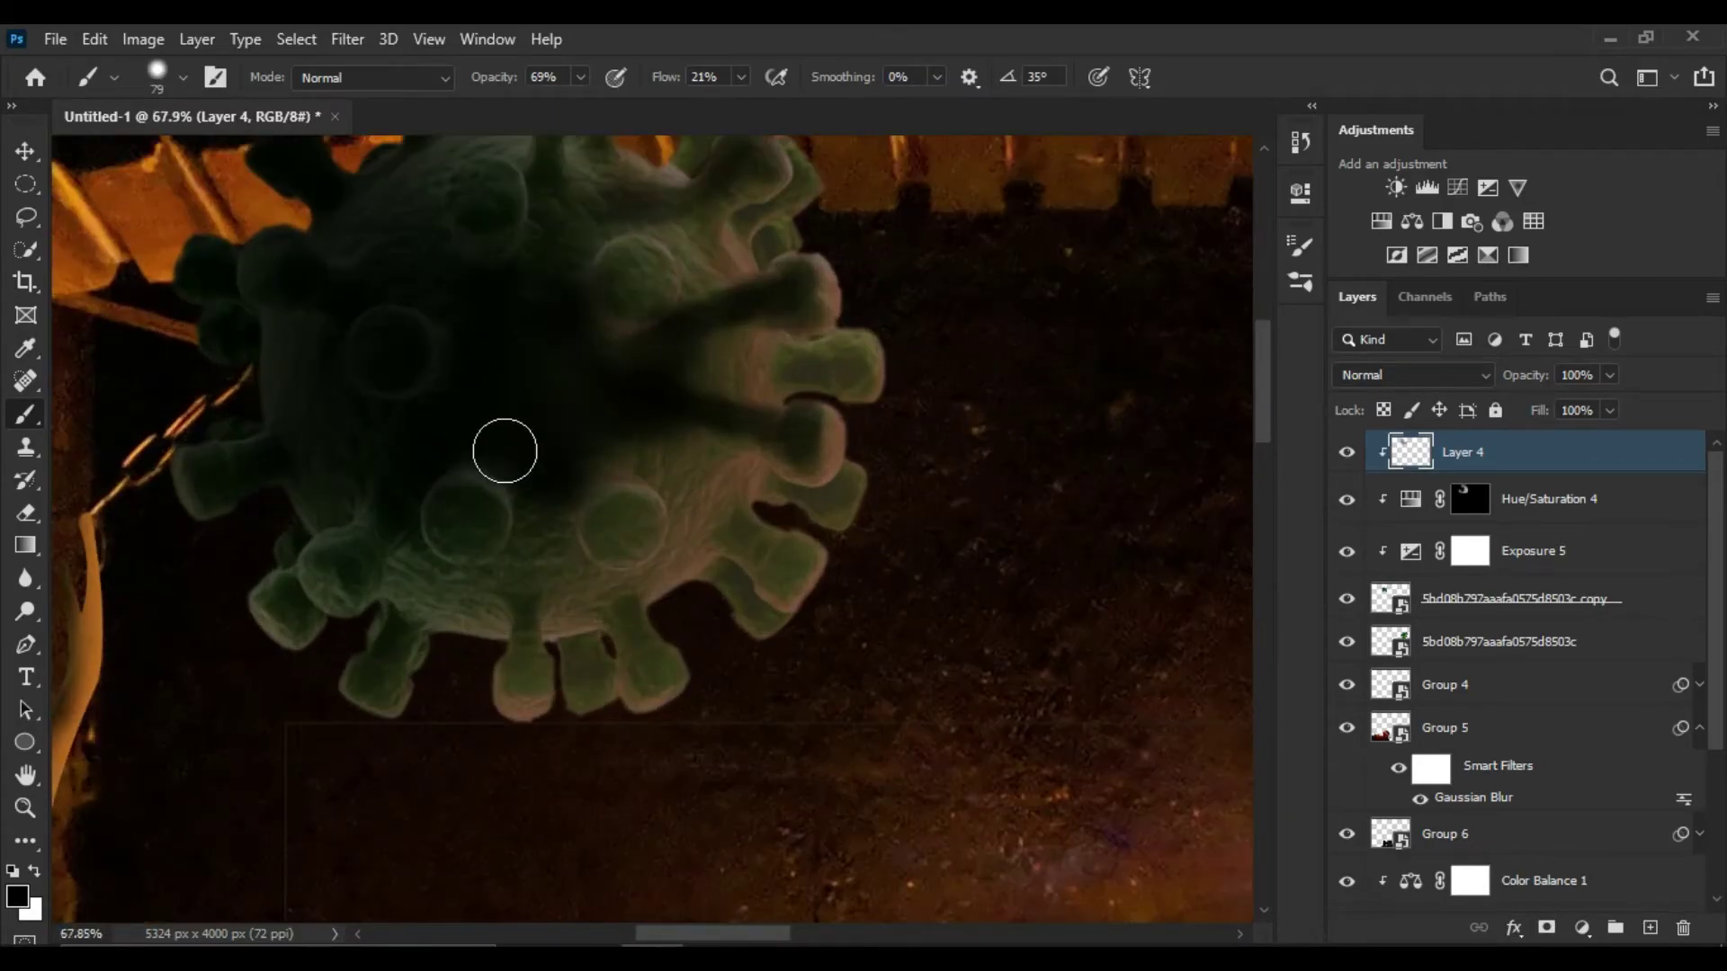
scroll(501, 451, "down", 5)
scroll(553, 516, "up", 4)
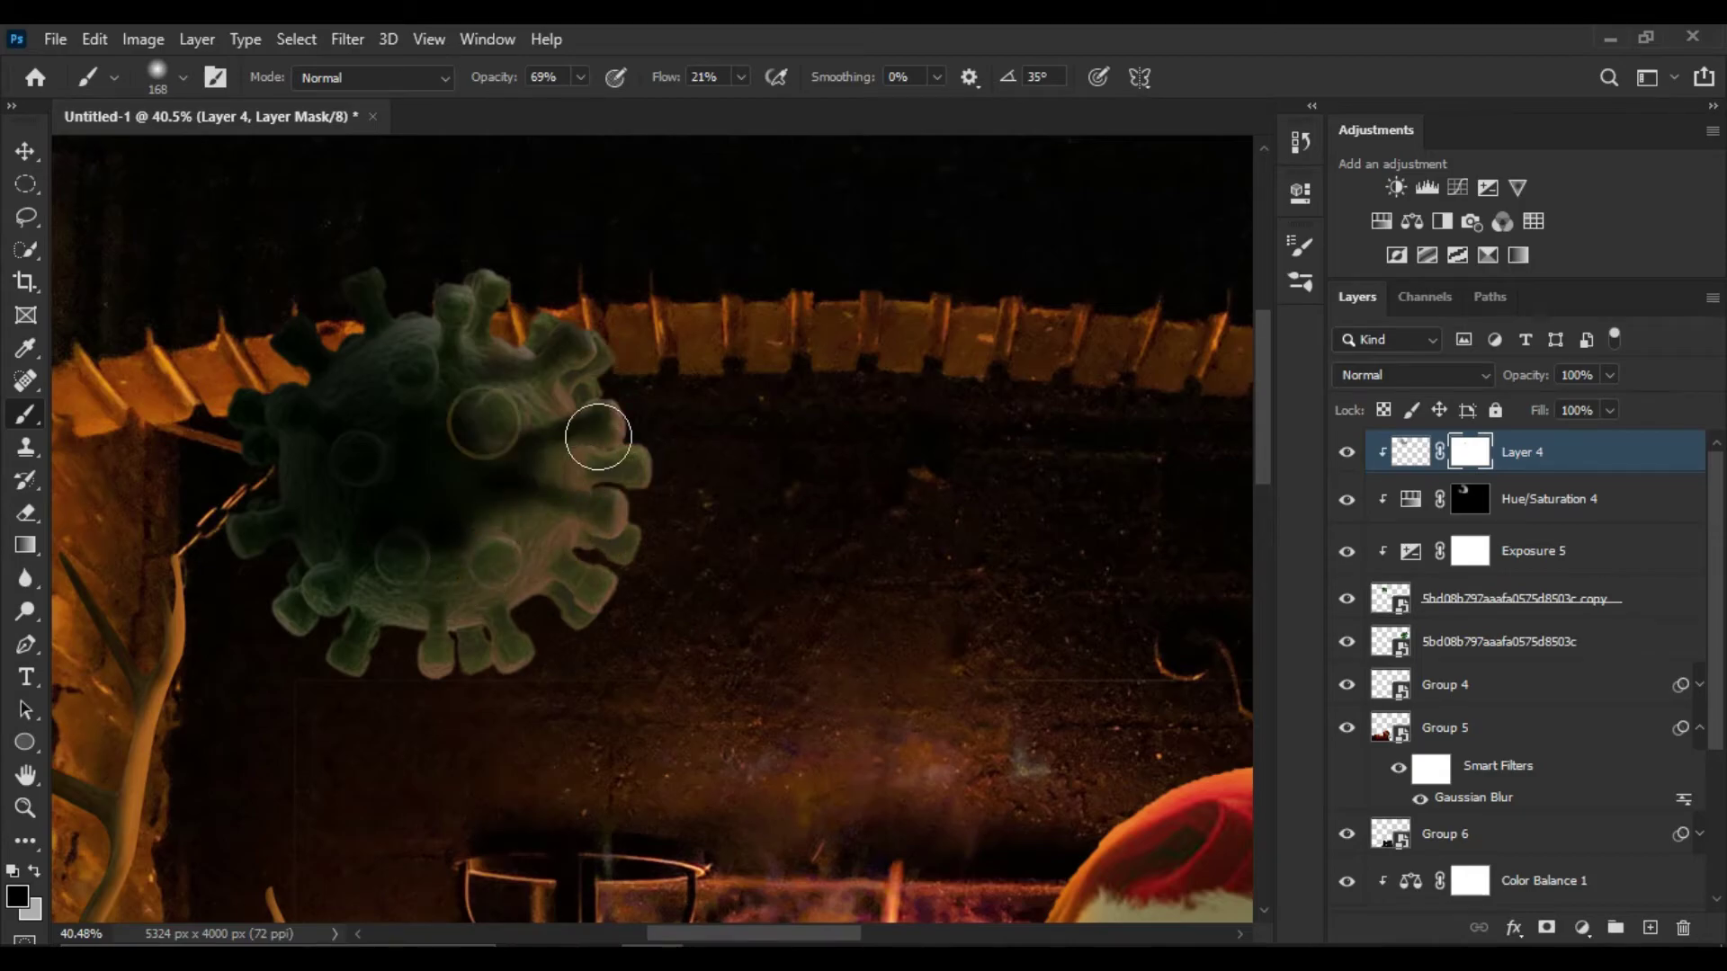
scroll(484, 423, "down", 2)
scroll(605, 566, "down", 2)
Paint orange edge highlights at 40% flow on a new layer, then group the virus layers into Group 8
left_click(1649, 928)
left_click(16, 896)
left_click(1622, 450)
scroll(573, 414, "up", 3)
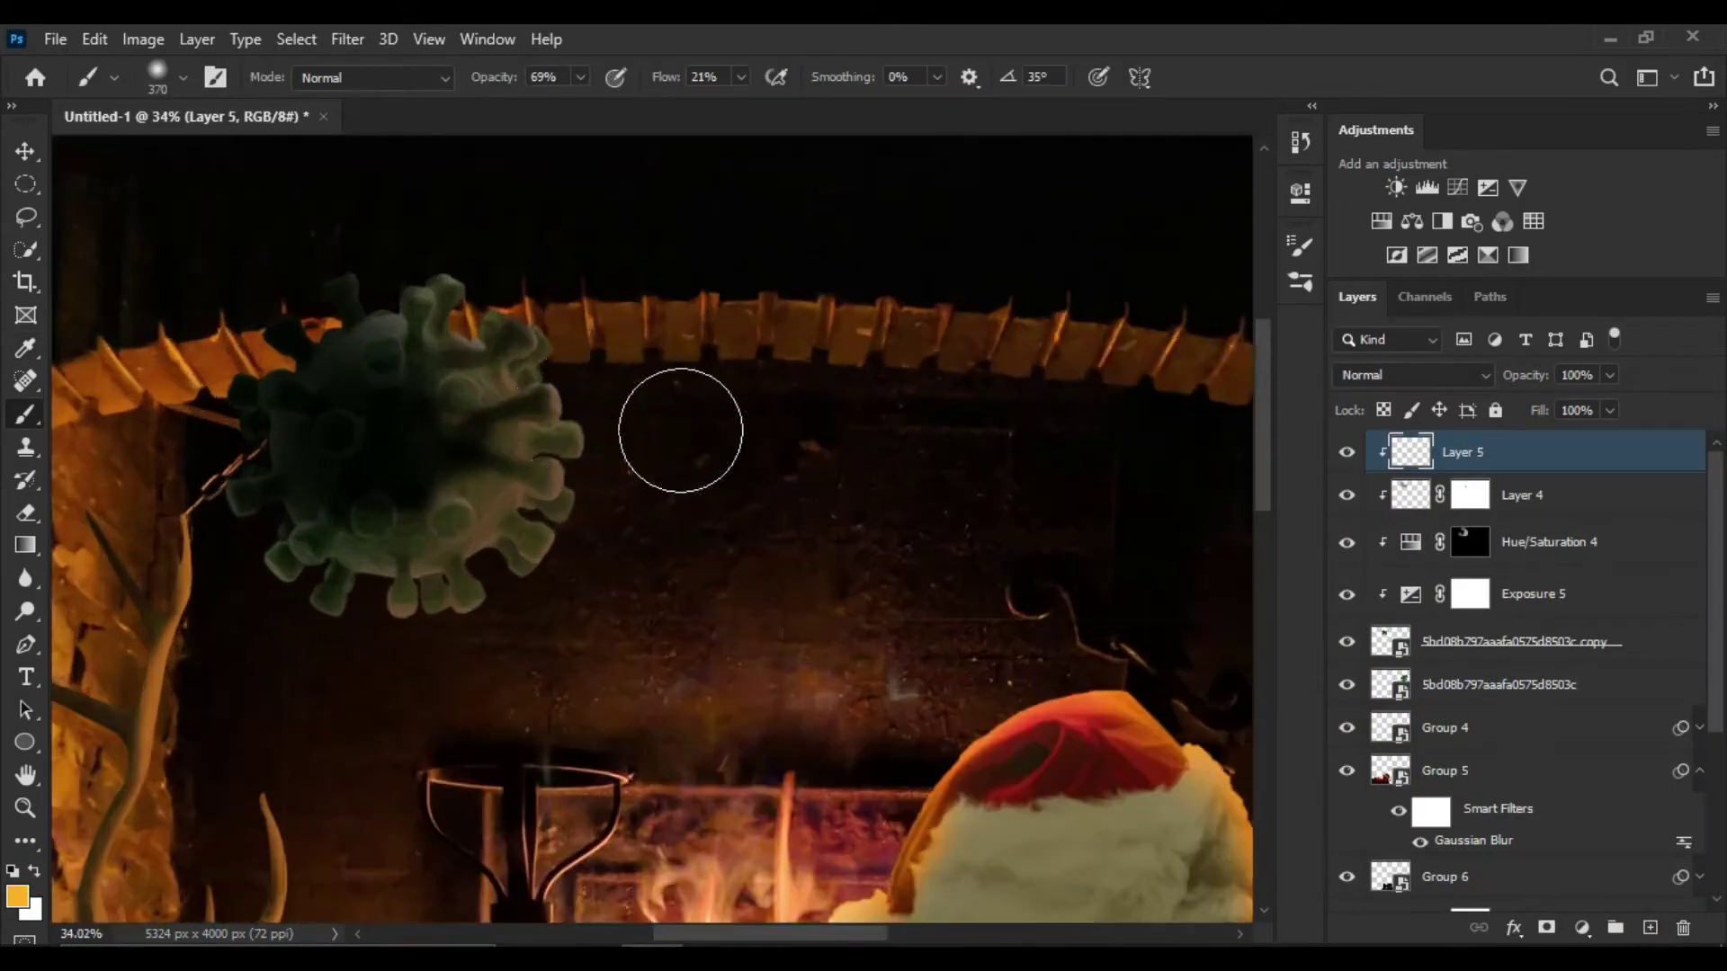
left_click_drag(655, 76, 676, 77)
key("bracketleft")
key("bracketleft")
key("bracketleft")
scroll(486, 558, "up", 1)
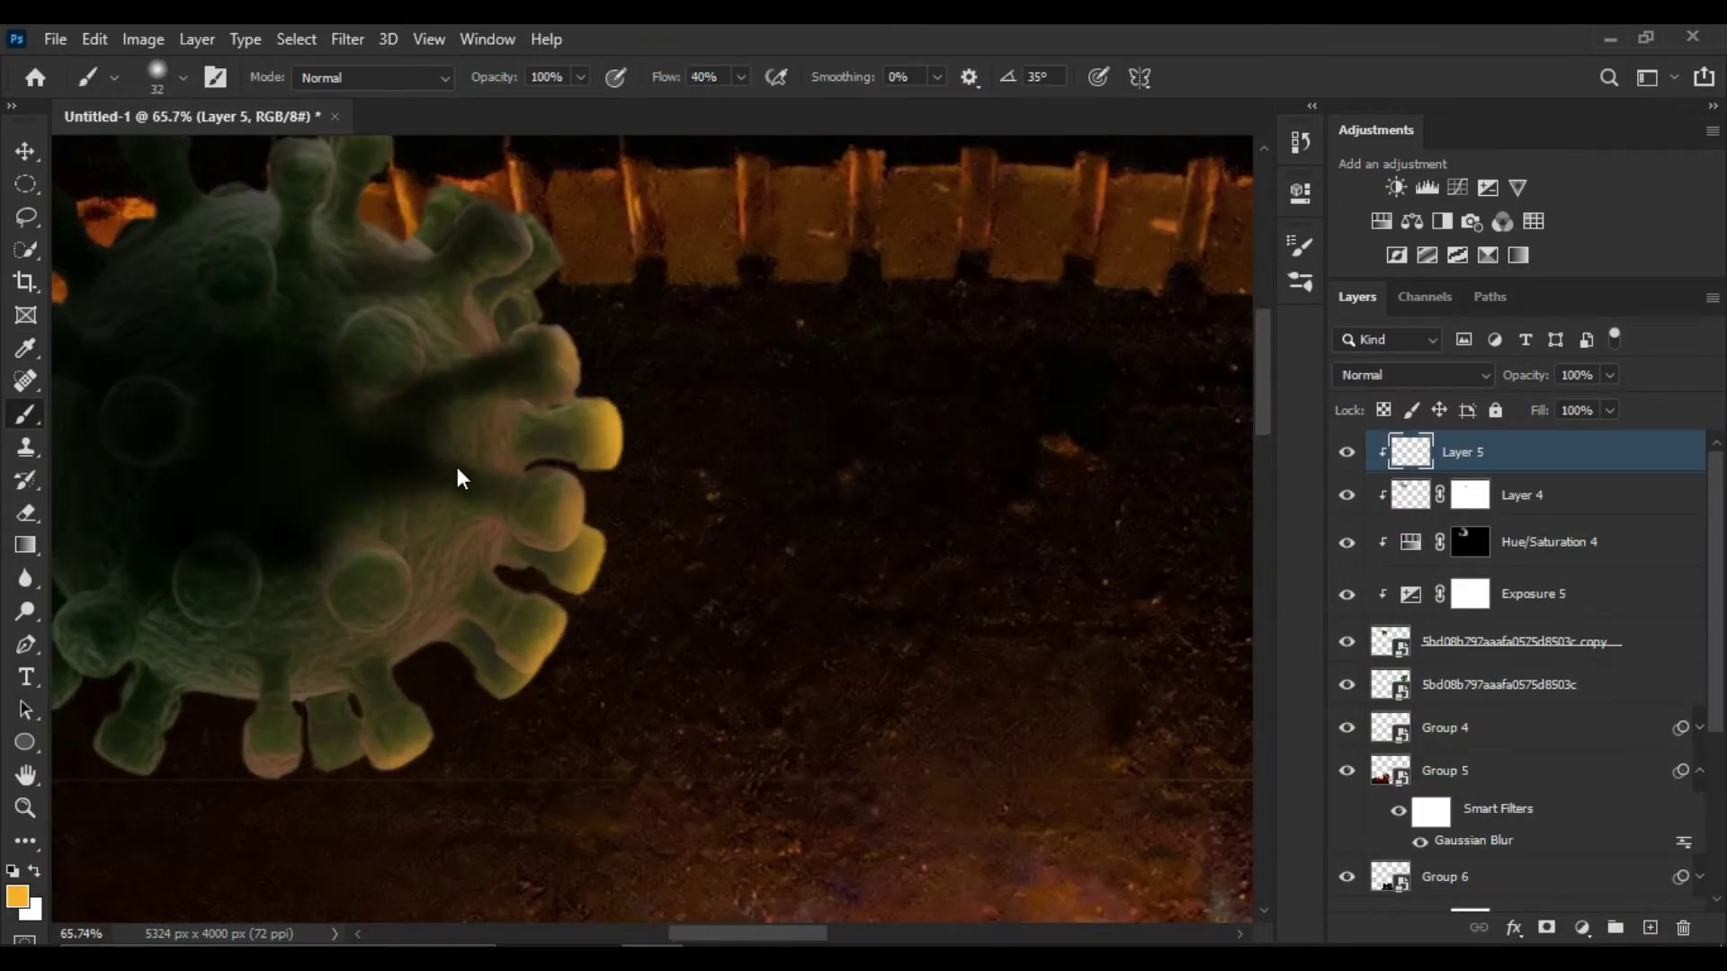
scroll(645, 481, "up", 1)
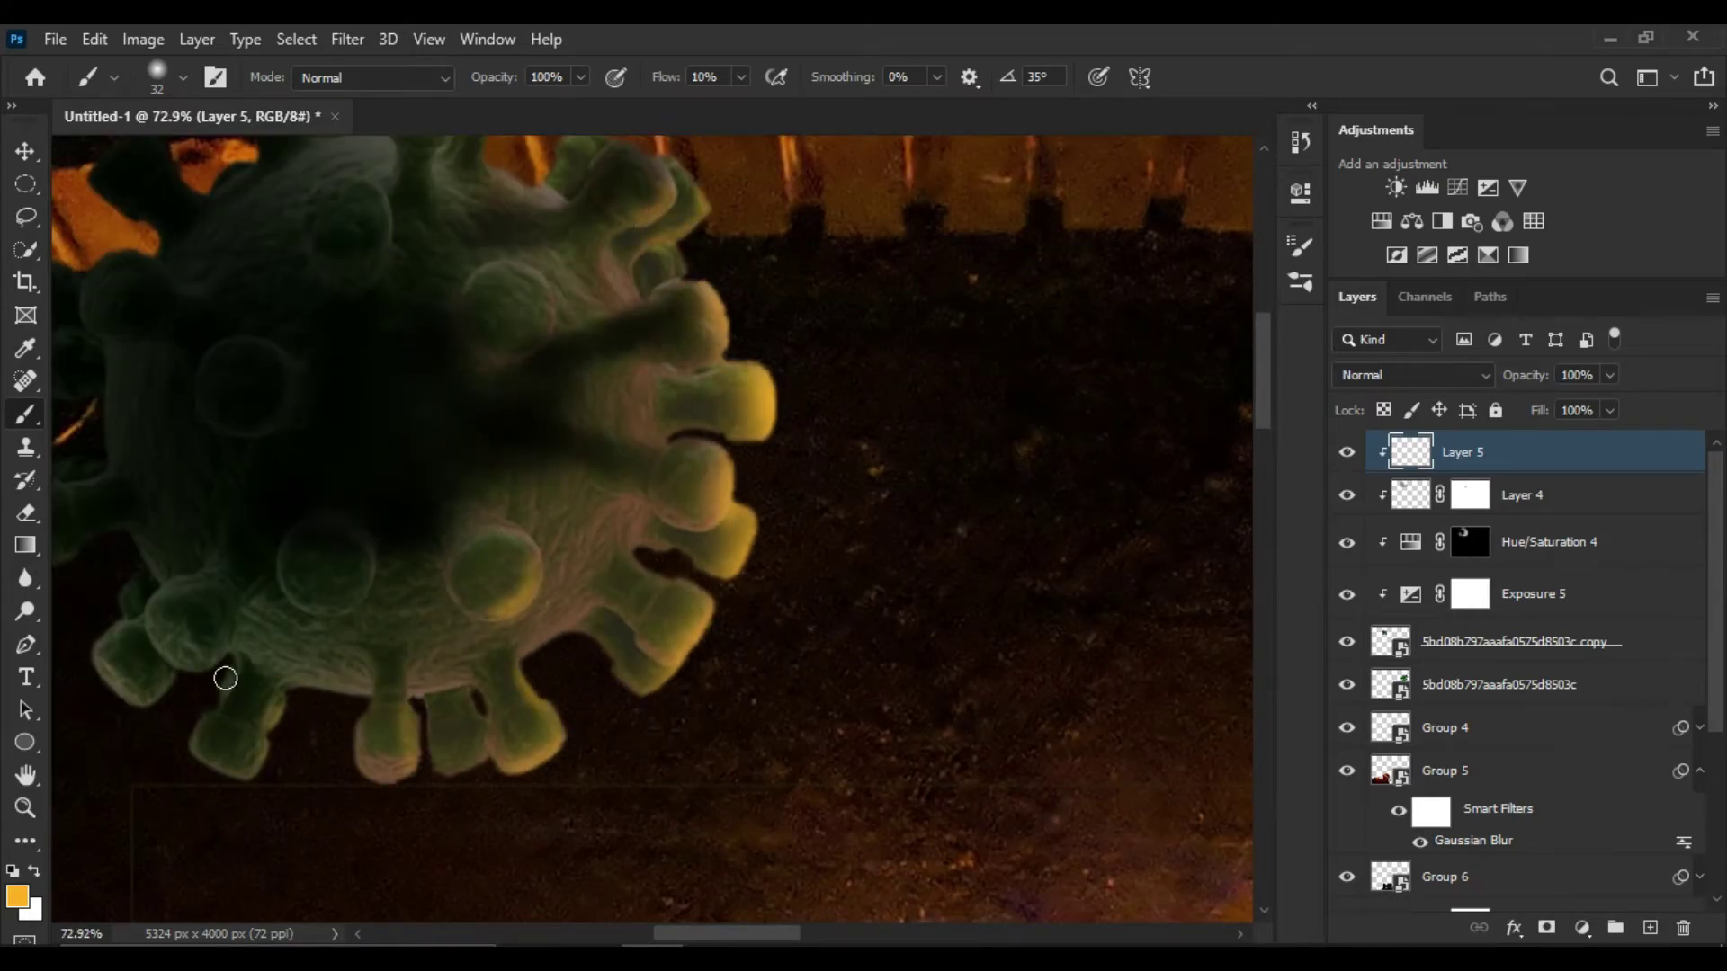
scroll(214, 706, "down", 6)
left_click(1496, 454, "shift")
key("ctrl+g")
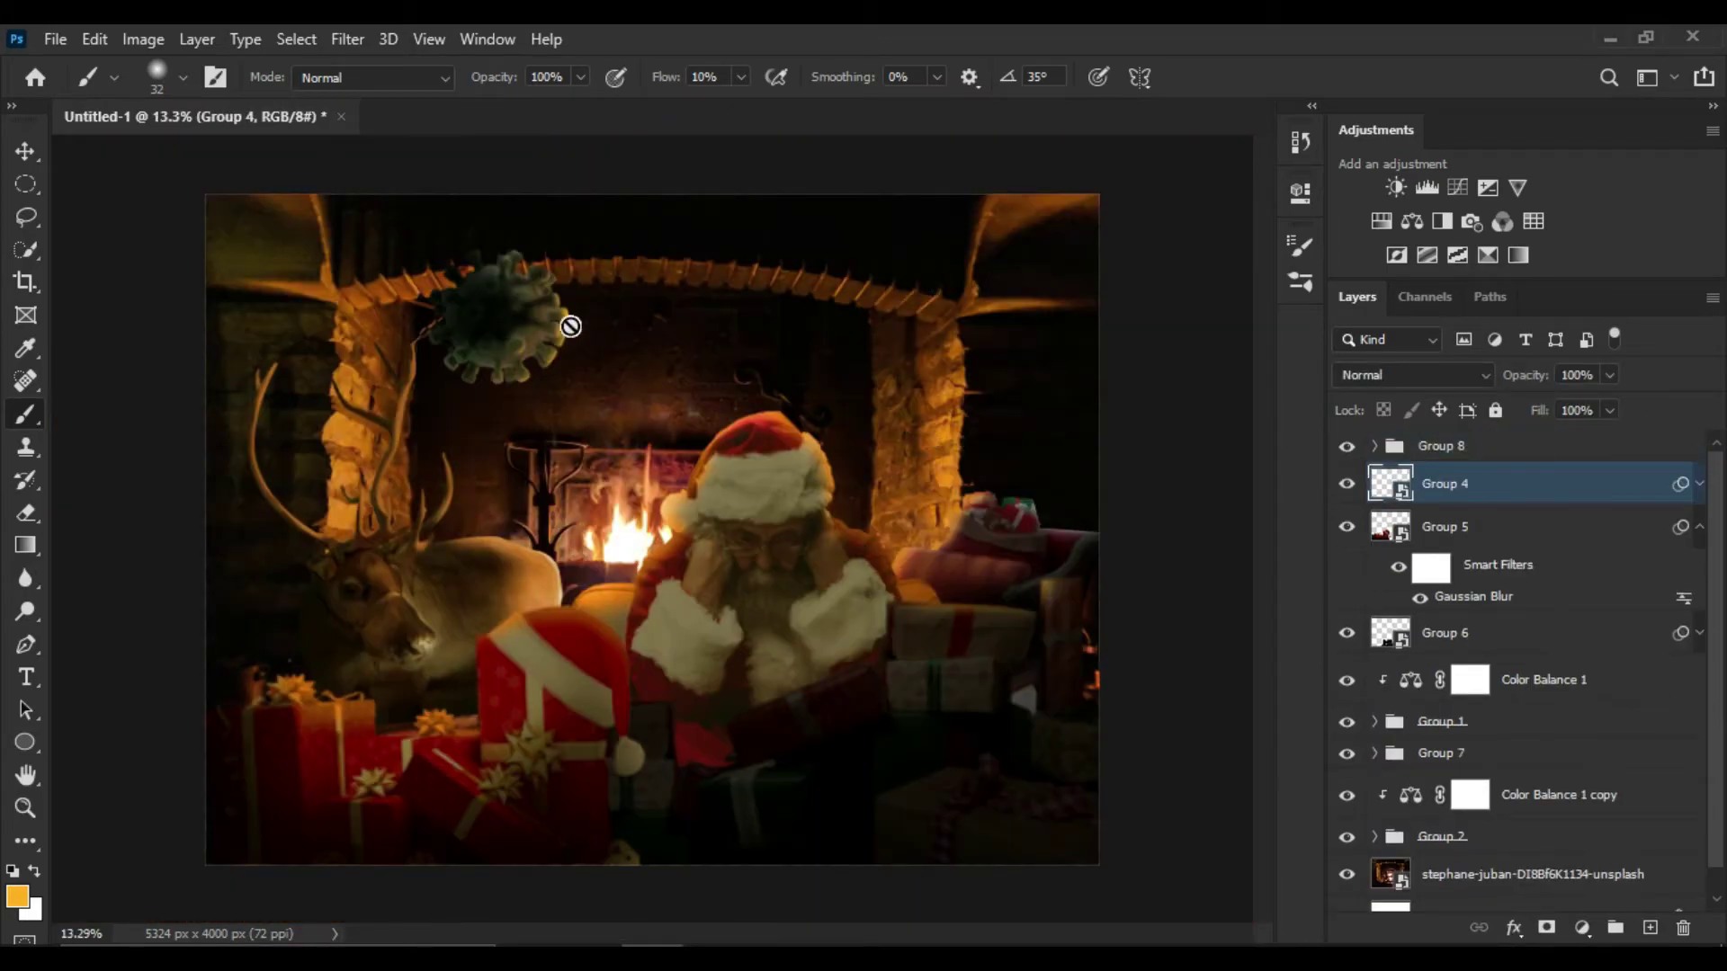
Duplicate the virus group, flip it horizontally, and enlarge it toward the top right
left_click(1441, 446)
key("ctrl+j")
key("ctrl+t")
right_click(738, 389)
left_click(791, 818)
left_click_drag(990, 584, 1181, 646)
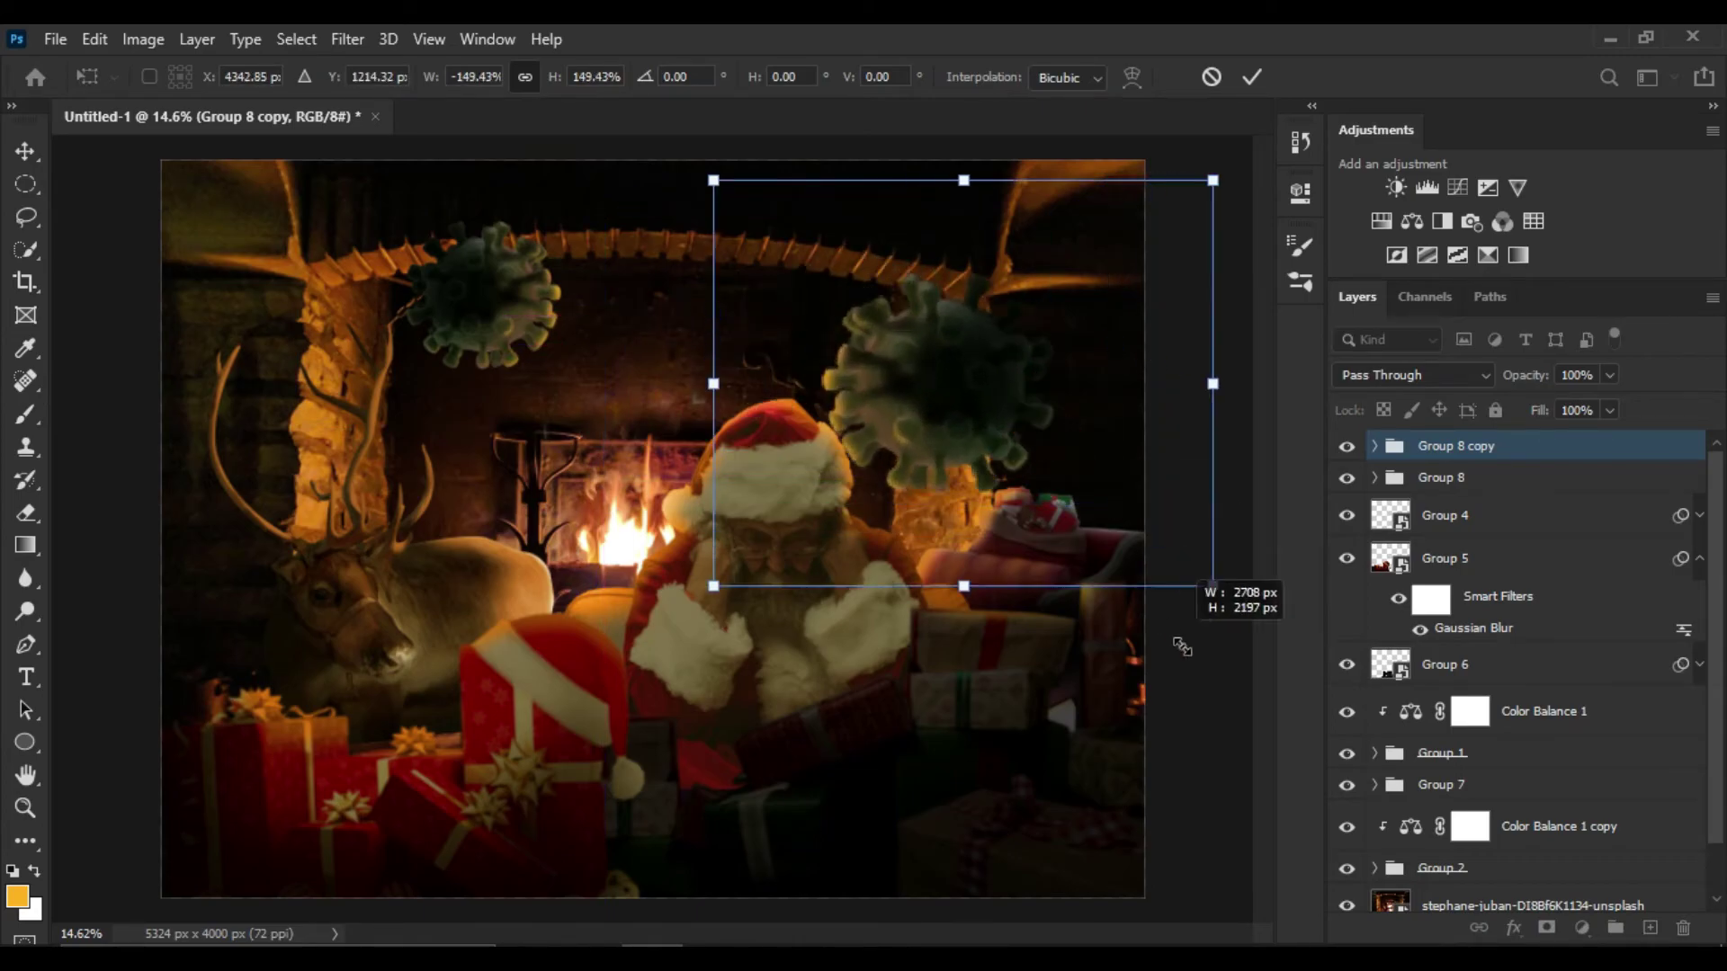
left_click(1251, 77)
Gaussian-blur the right virus copy and apply a lighter blur to Group 8
left_click(347, 39)
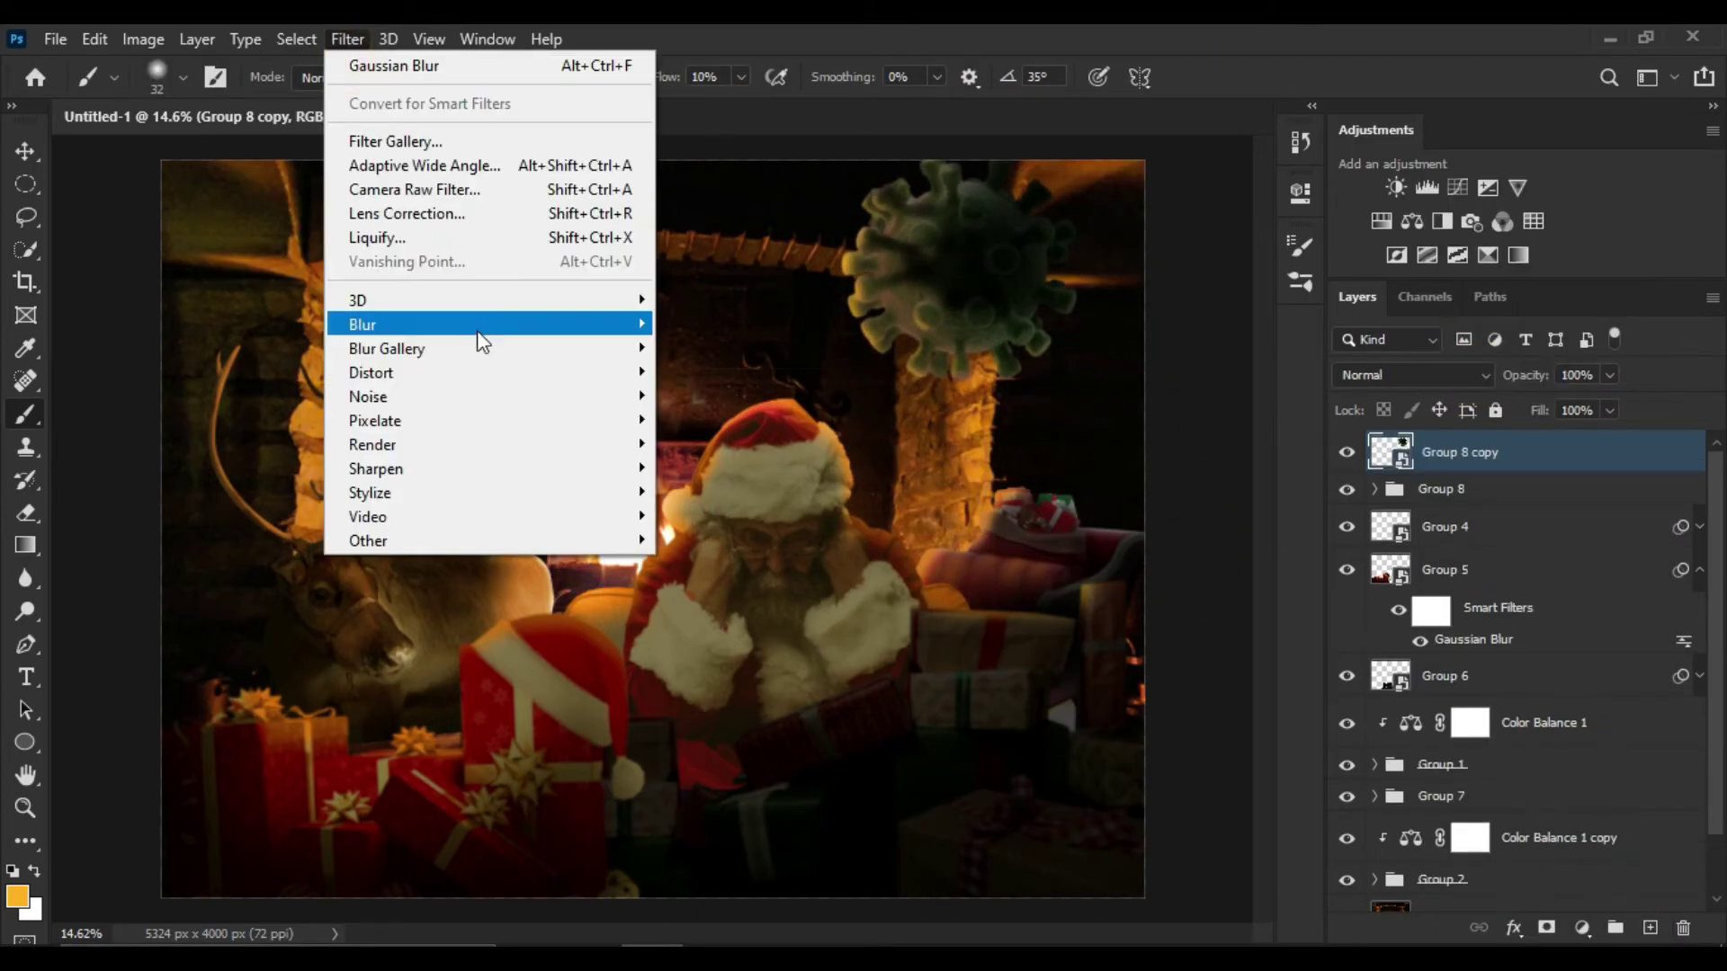
left_click(711, 421)
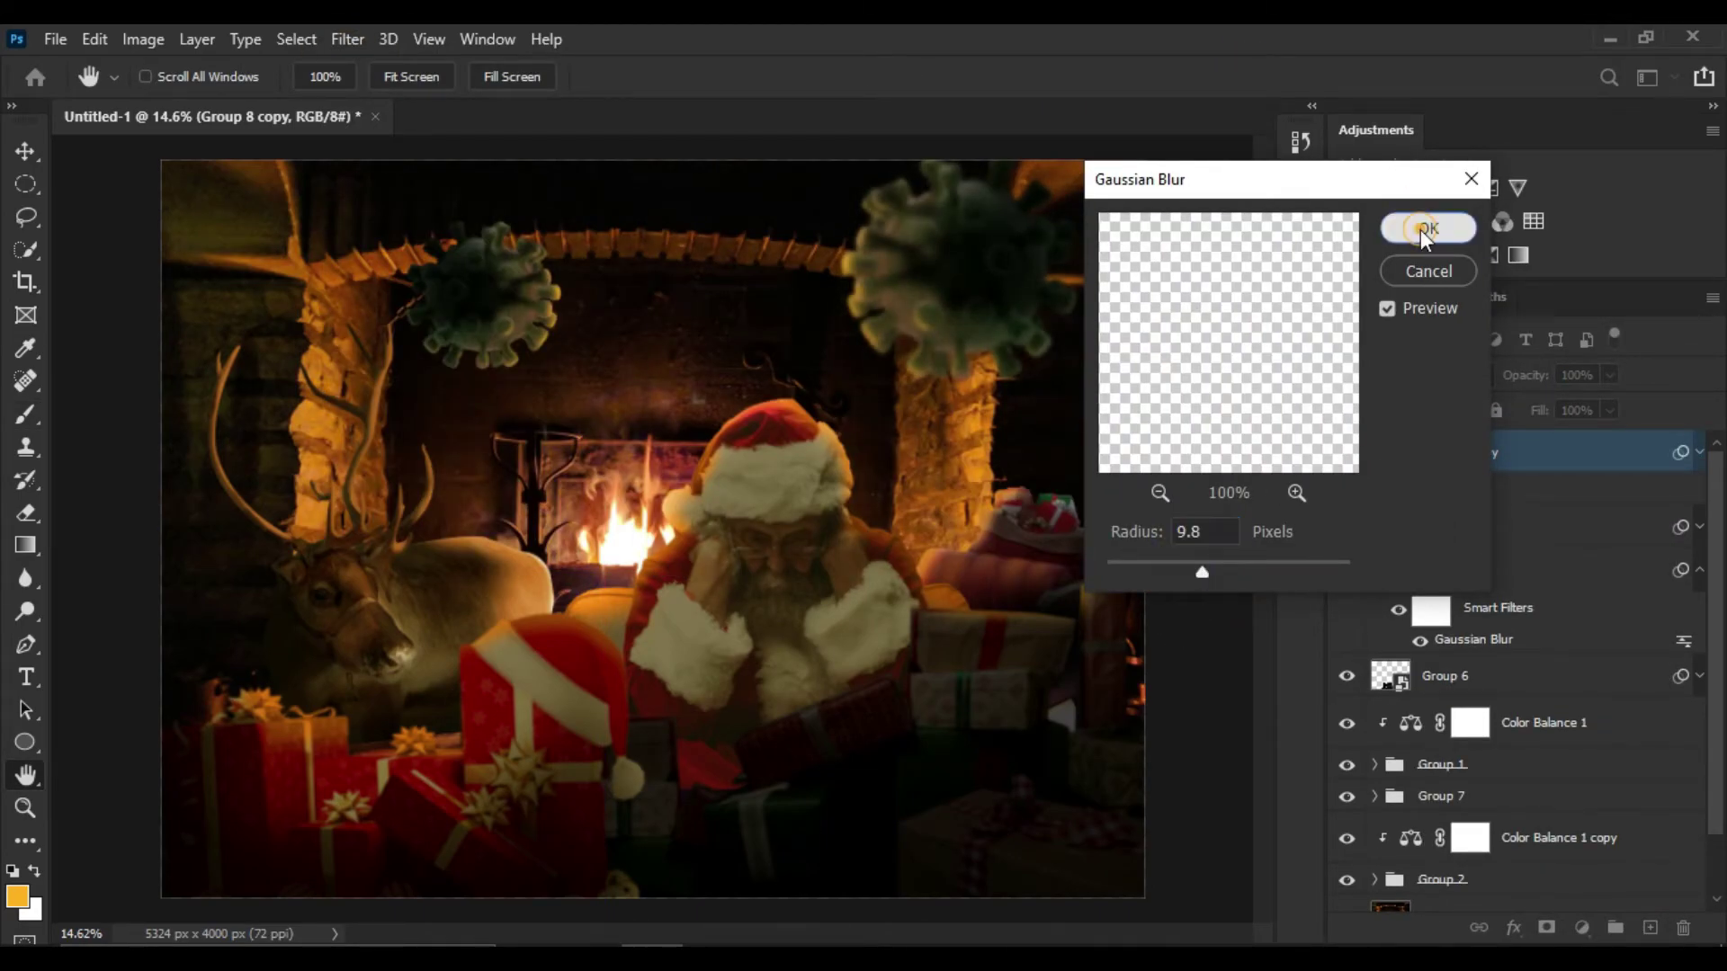
left_click(1428, 228)
left_click(1441, 551)
left_click(347, 38)
left_click(710, 421)
mouse_move(1208, 576)
left_mouse_down()
mouse_move(1151, 571)
mouse_move(1185, 572)
left_mouse_up()
key("Return")
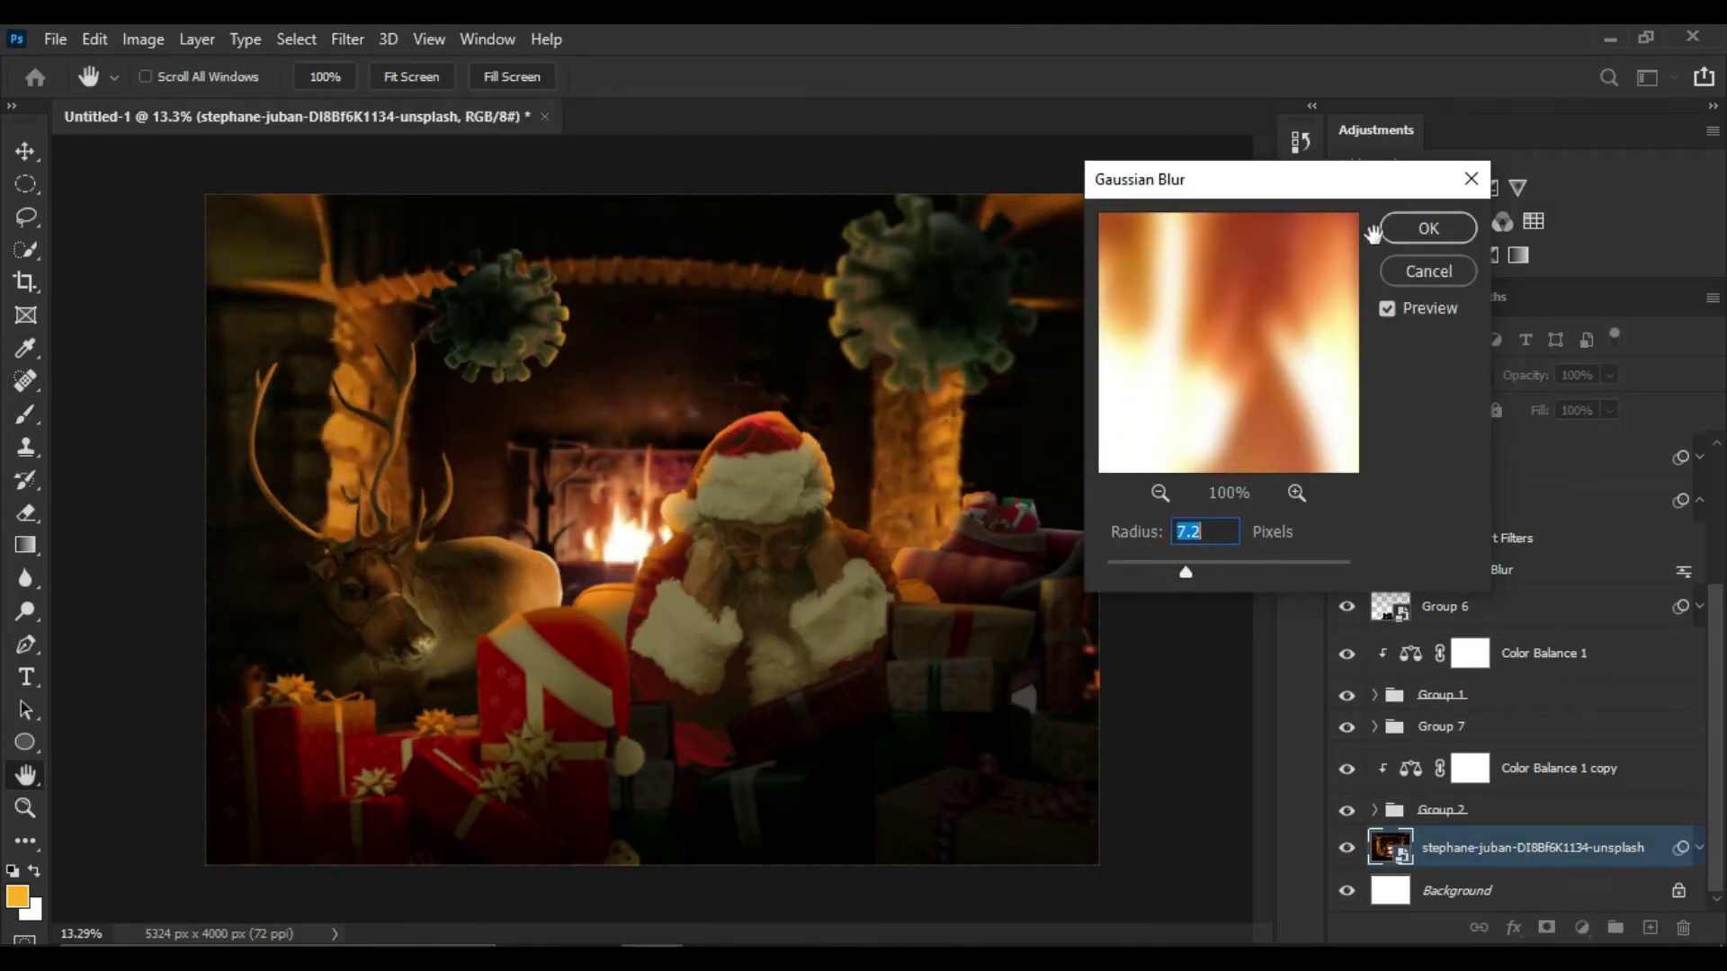
Apply an 18 px Gaussian Blur to the fireplace background and Group 1, then stamp visible layers
left_click(1373, 234)
left_click(1442, 694)
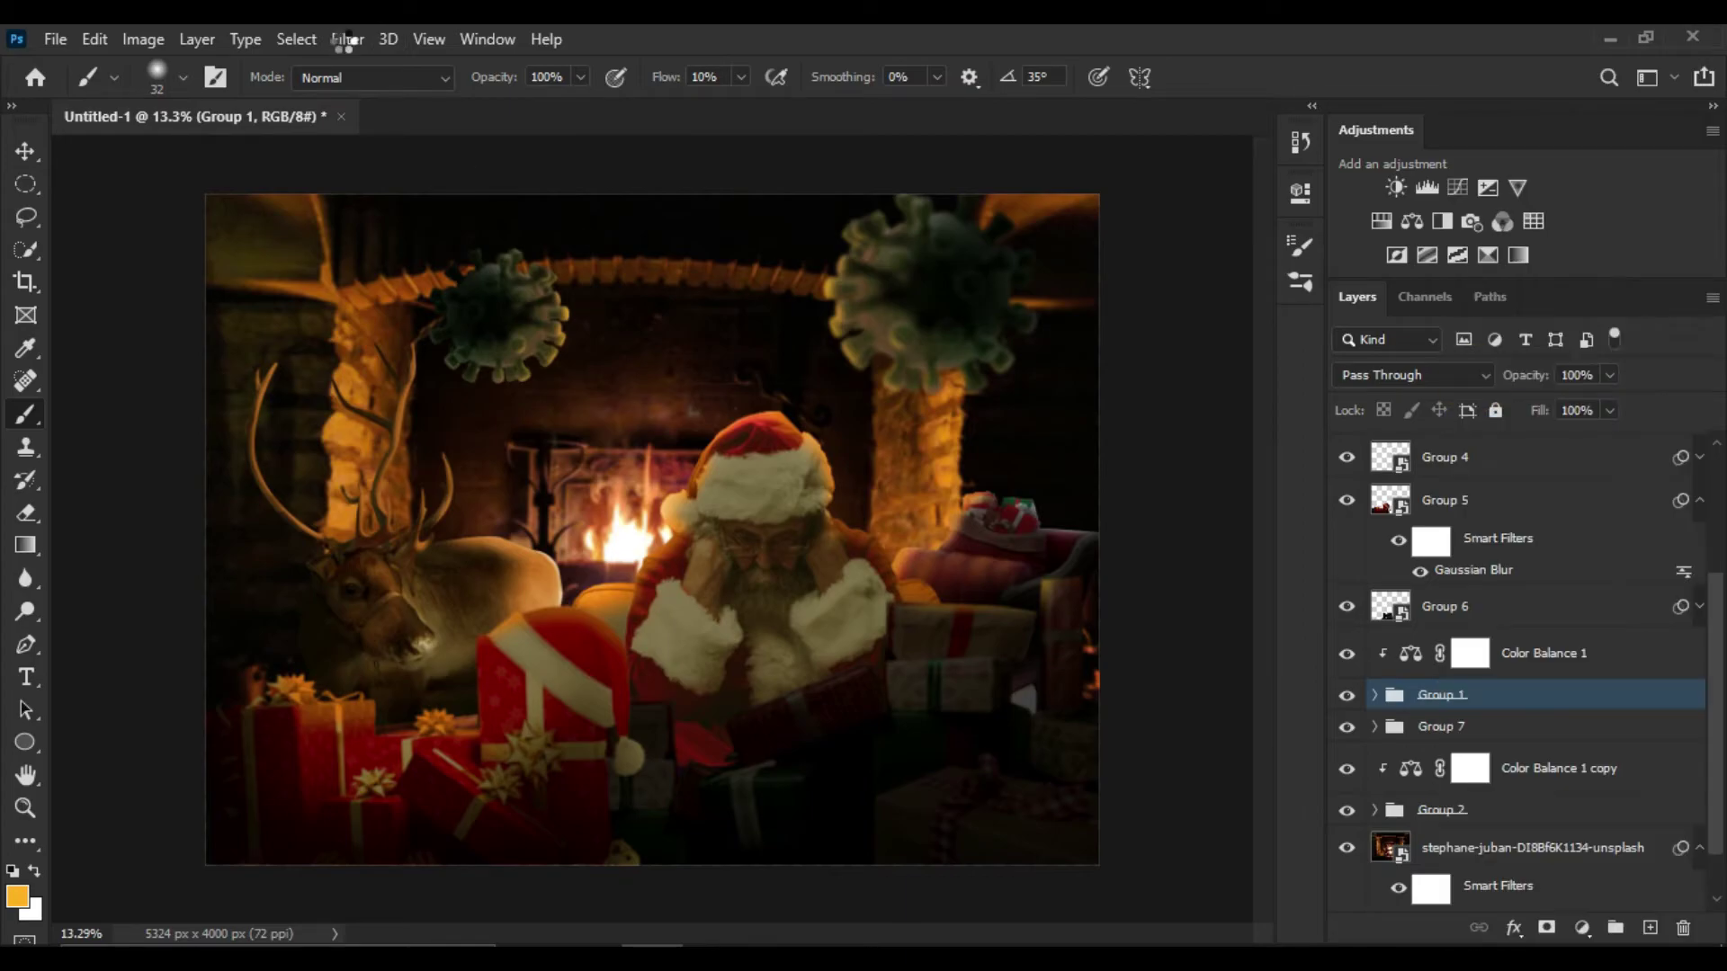
left_click(347, 39)
left_click(710, 421)
key("Return")
key("b")
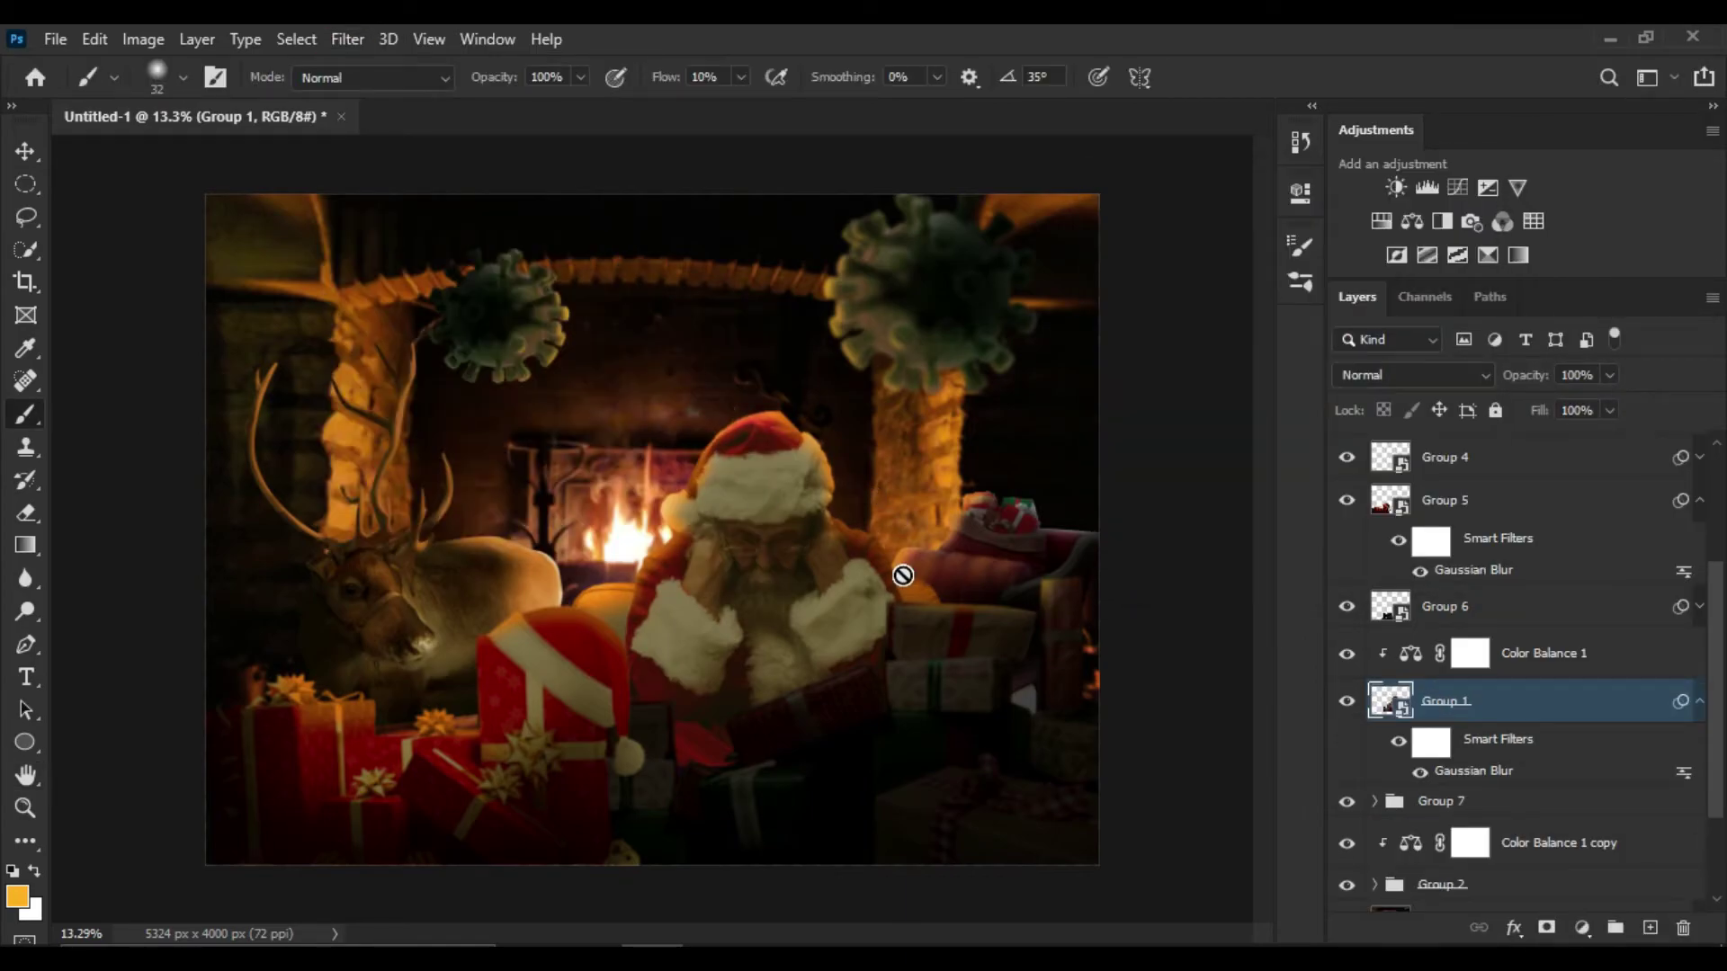
key("ctrl+alt+shift+e")
Apply a 15 px Iris Blur centred on Santa to the merged layer
left_click(347, 39)
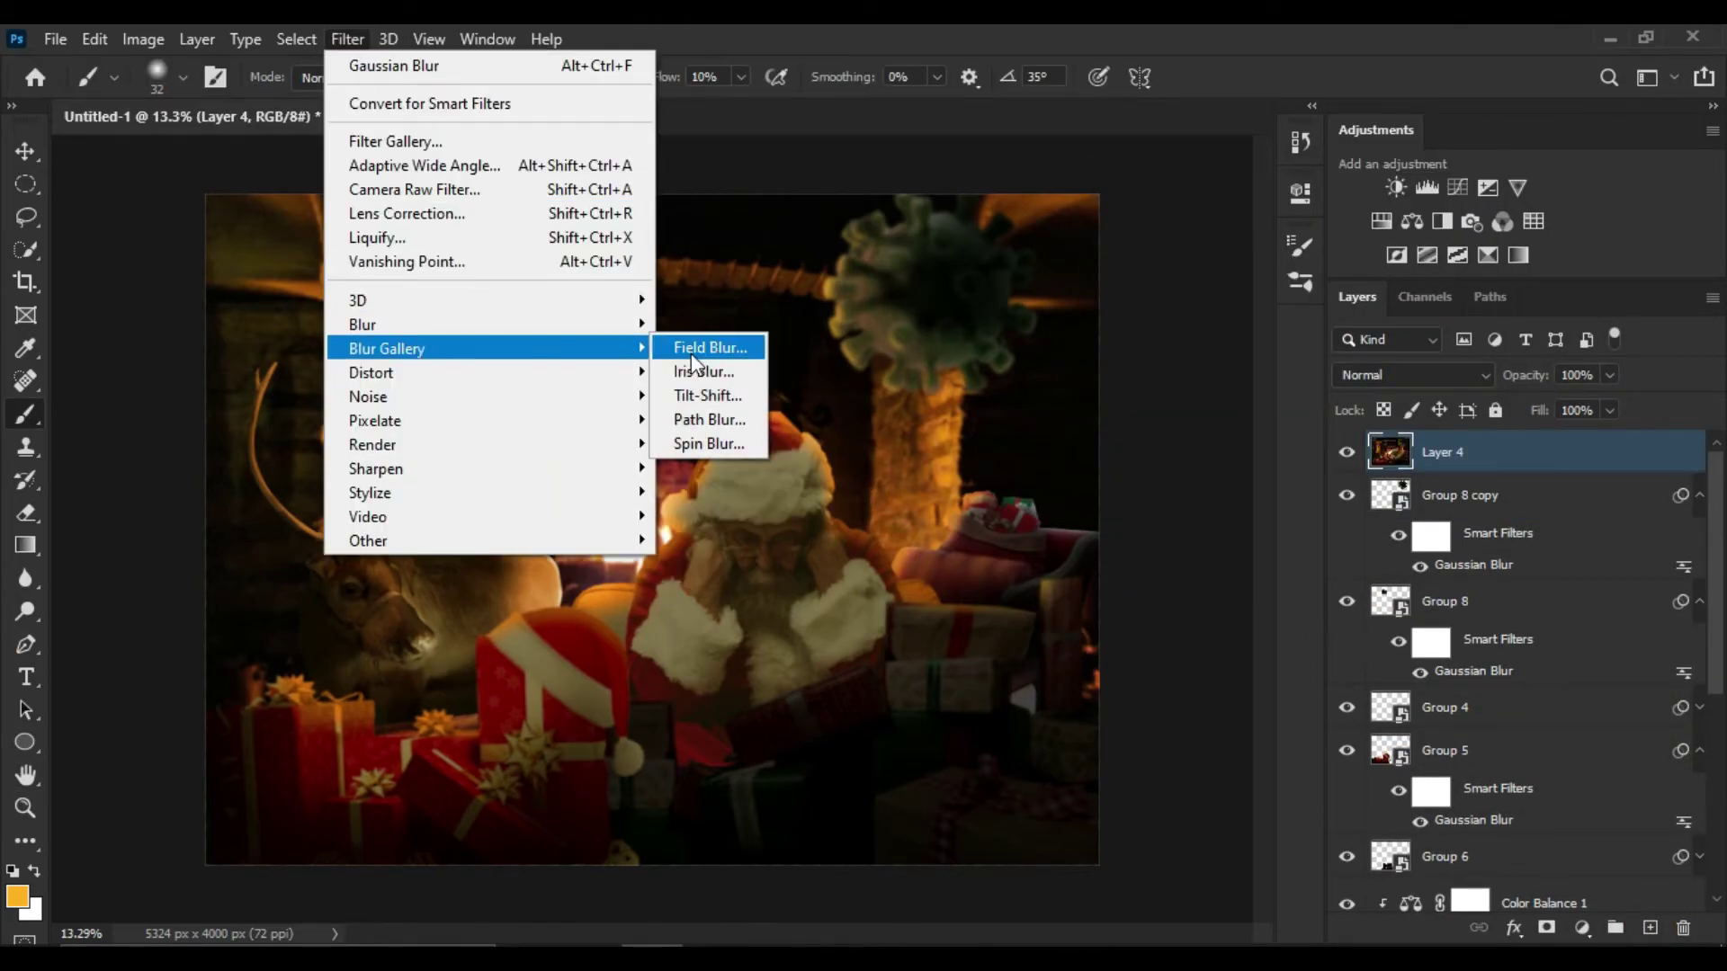
left_click(705, 366)
left_click_drag(714, 529, 788, 531)
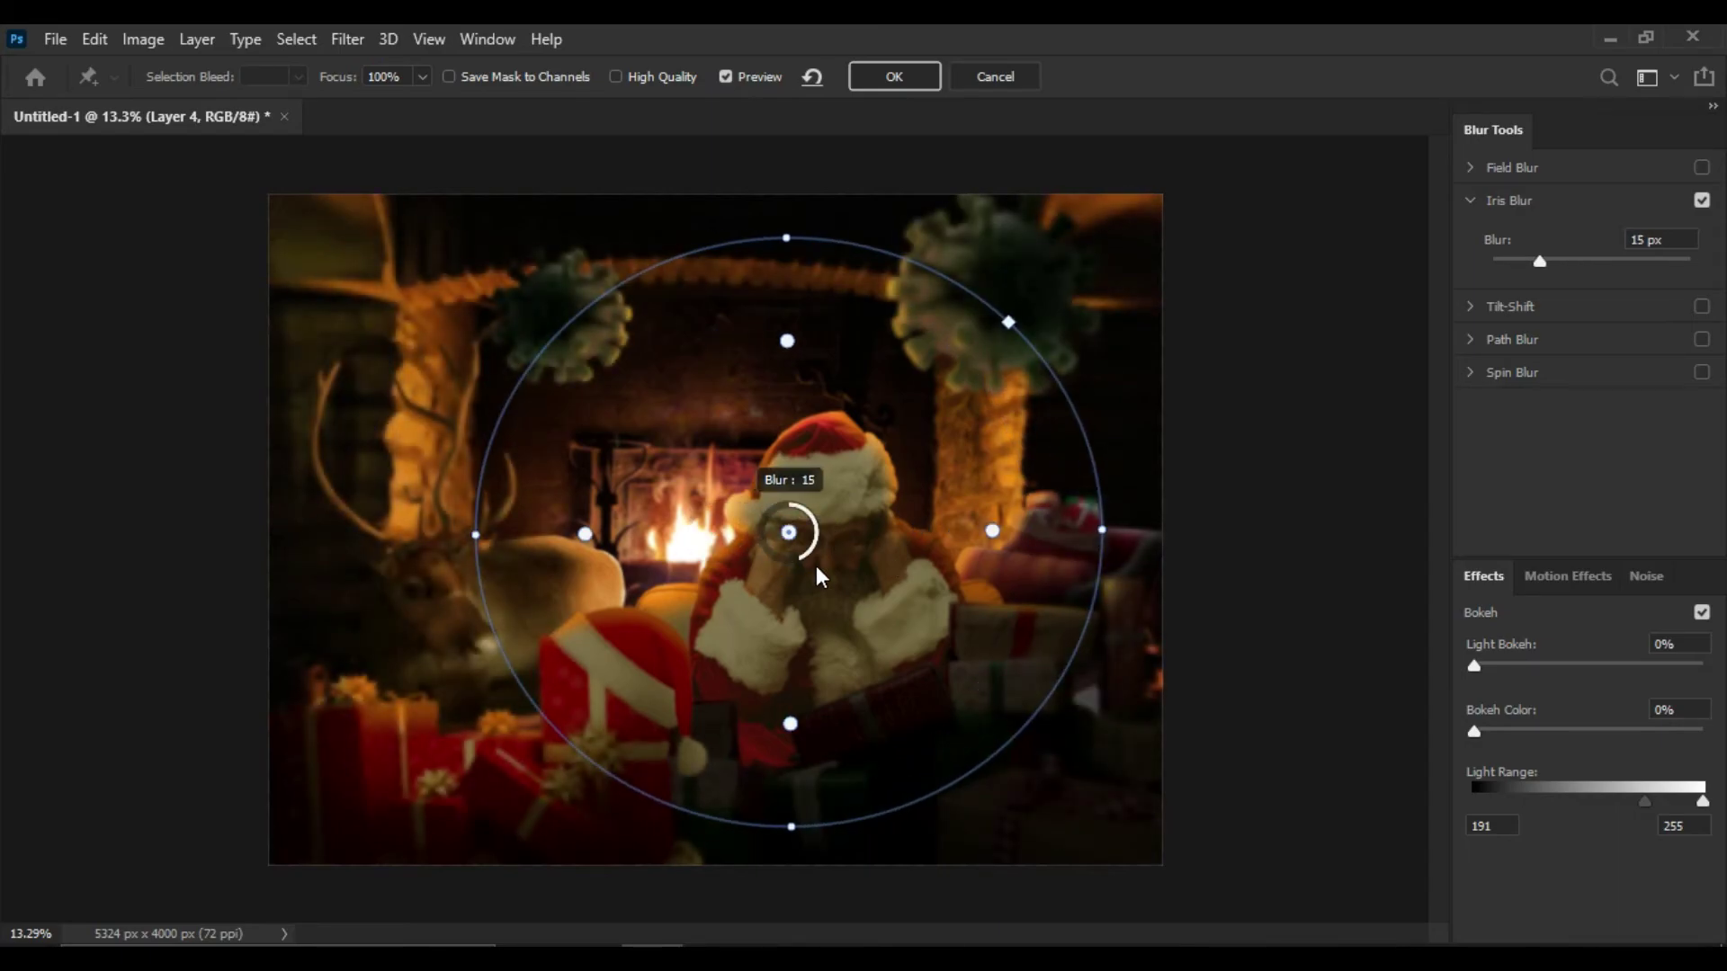
key("Return")
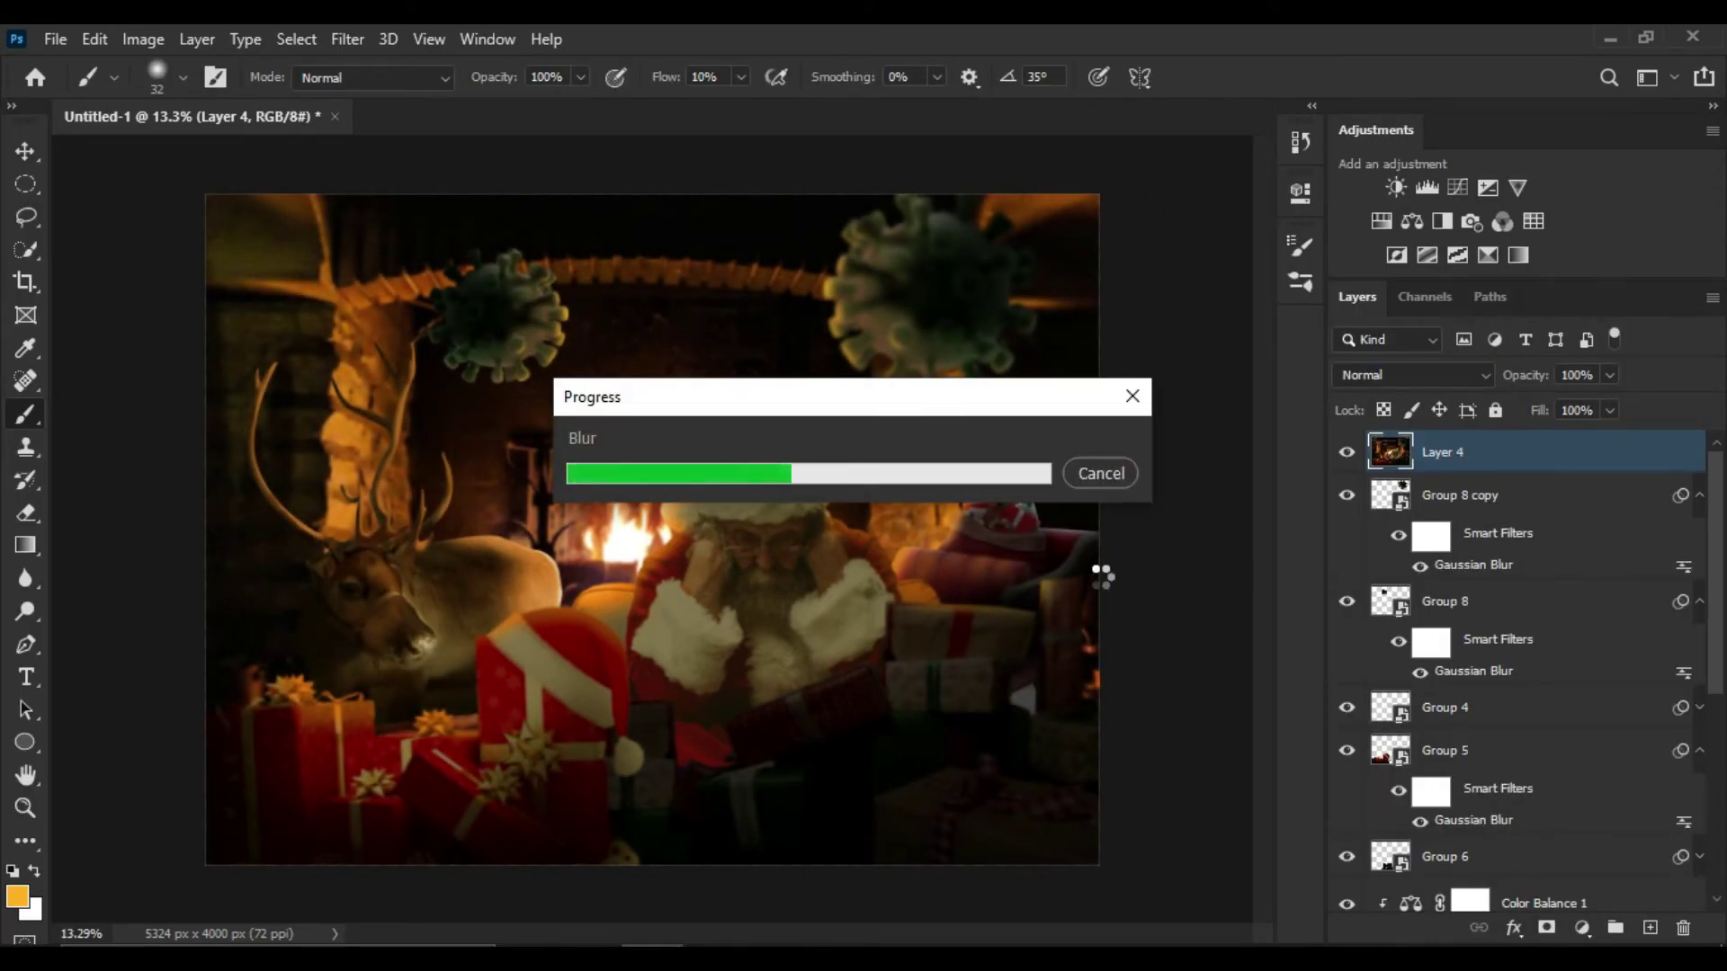
Open the Camera Raw Filter on the merged layer and enlarge its window
left_click(347, 38)
key("Escape")
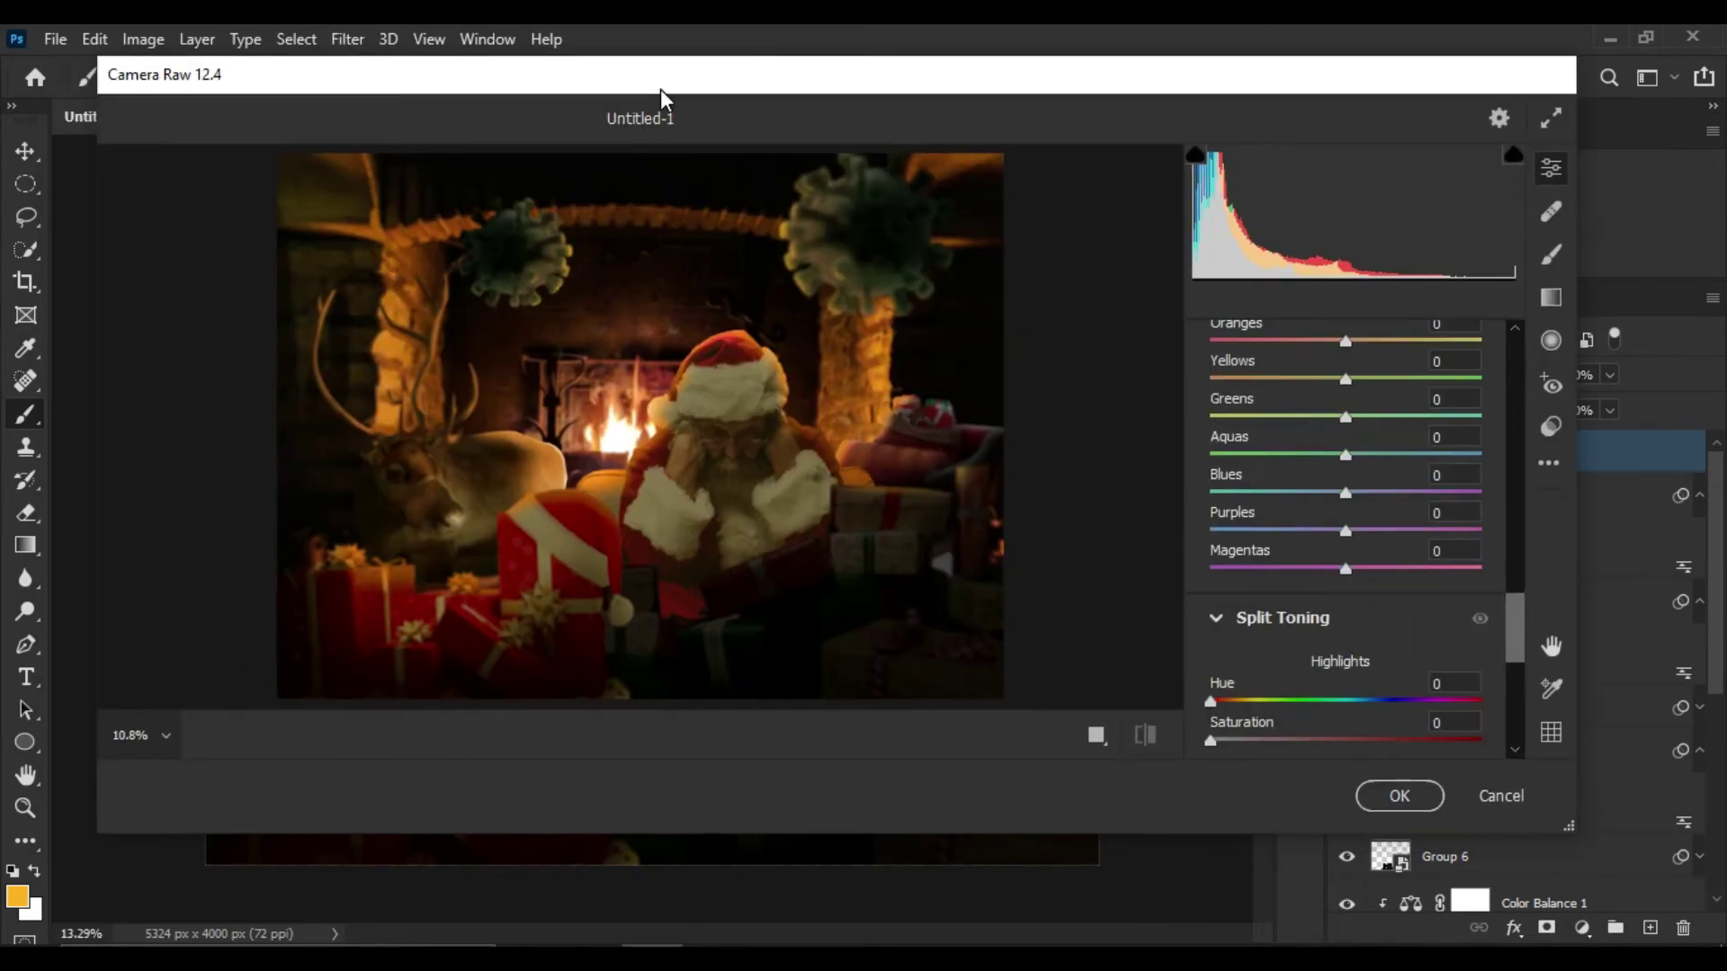
left_click(1545, 119)
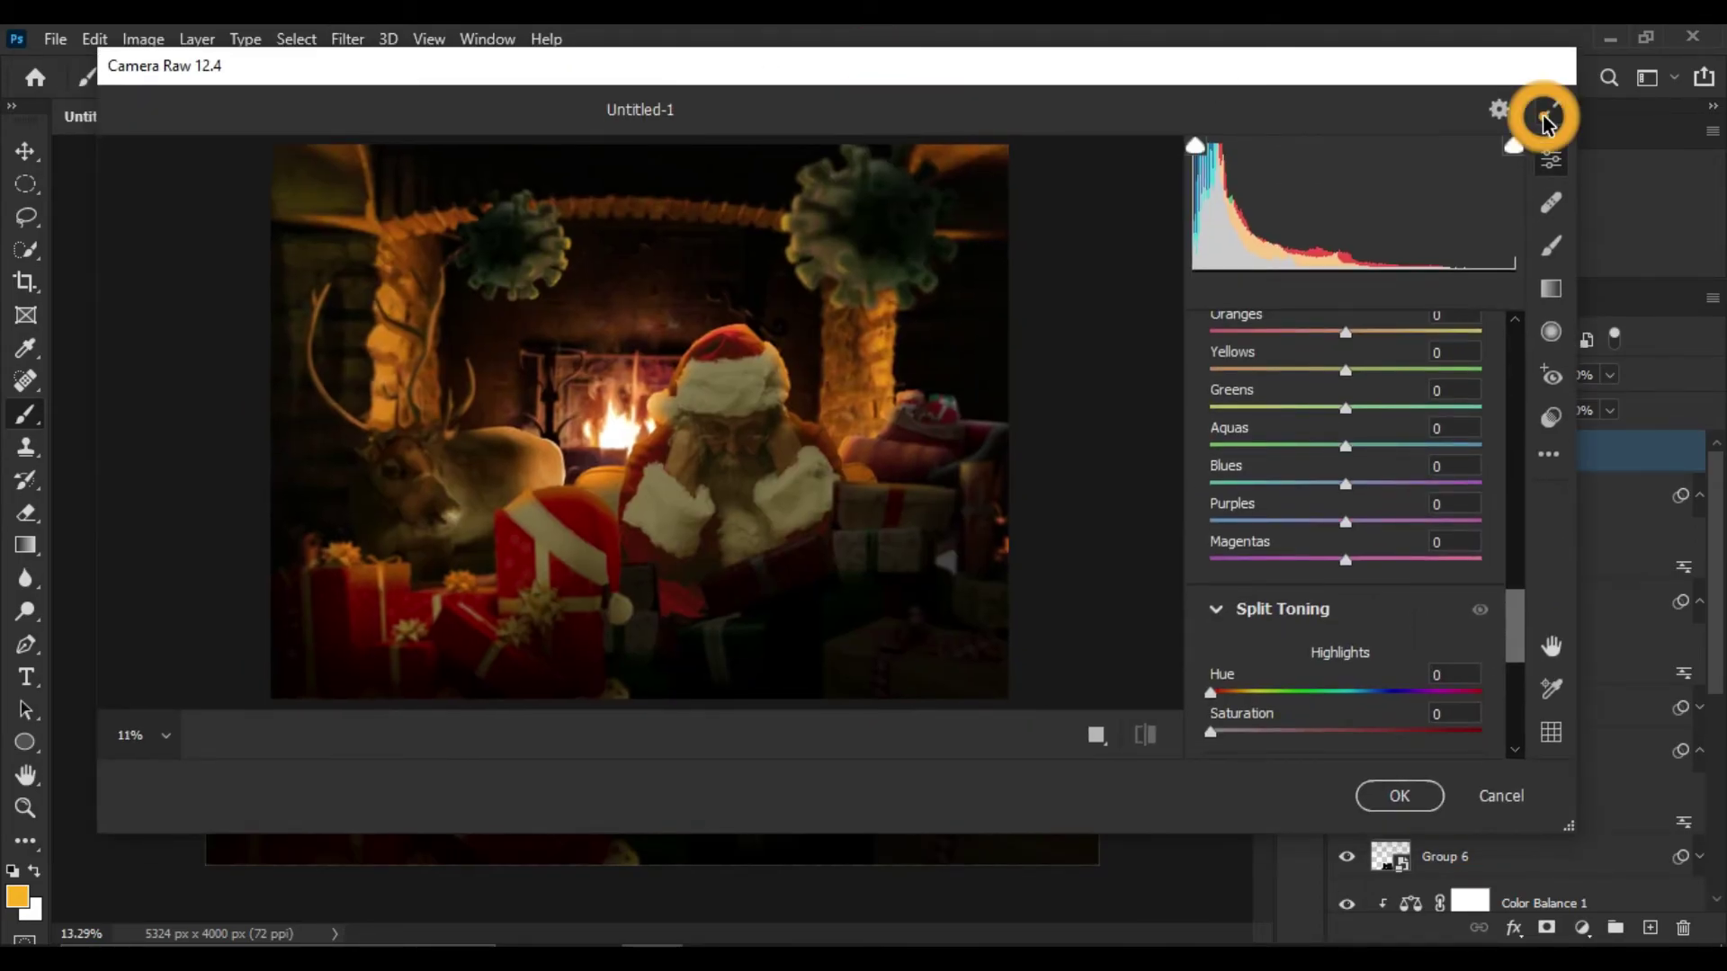
Grade in Camera Raw: Temperature +29, Exposure +0.25, Contrast +21, Shadows -31, Texture +39, Clarity +30
scroll(1338, 405, "up", 10)
left_click_drag(1346, 532, 1385, 531)
mouse_move(1345, 637)
left_mouse_down()
mouse_move(1373, 674)
mouse_move(1354, 640)
mouse_move(1303, 627)
left_mouse_up()
scroll(1349, 629, "down", 3)
scroll(1286, 630, "down", 3)
left_click_drag(1345, 546, 1368, 546)
left_click_drag(1345, 652, 1398, 652)
mouse_move(1345, 689)
left_mouse_down()
mouse_move(1392, 689)
mouse_move(1355, 689)
left_mouse_up()
scroll(1348, 621, "down", 3)
scroll(1345, 647, "down", 2)
scroll(1358, 664, "down", 5)
scroll(1323, 694, "down", 3)
key("Return")
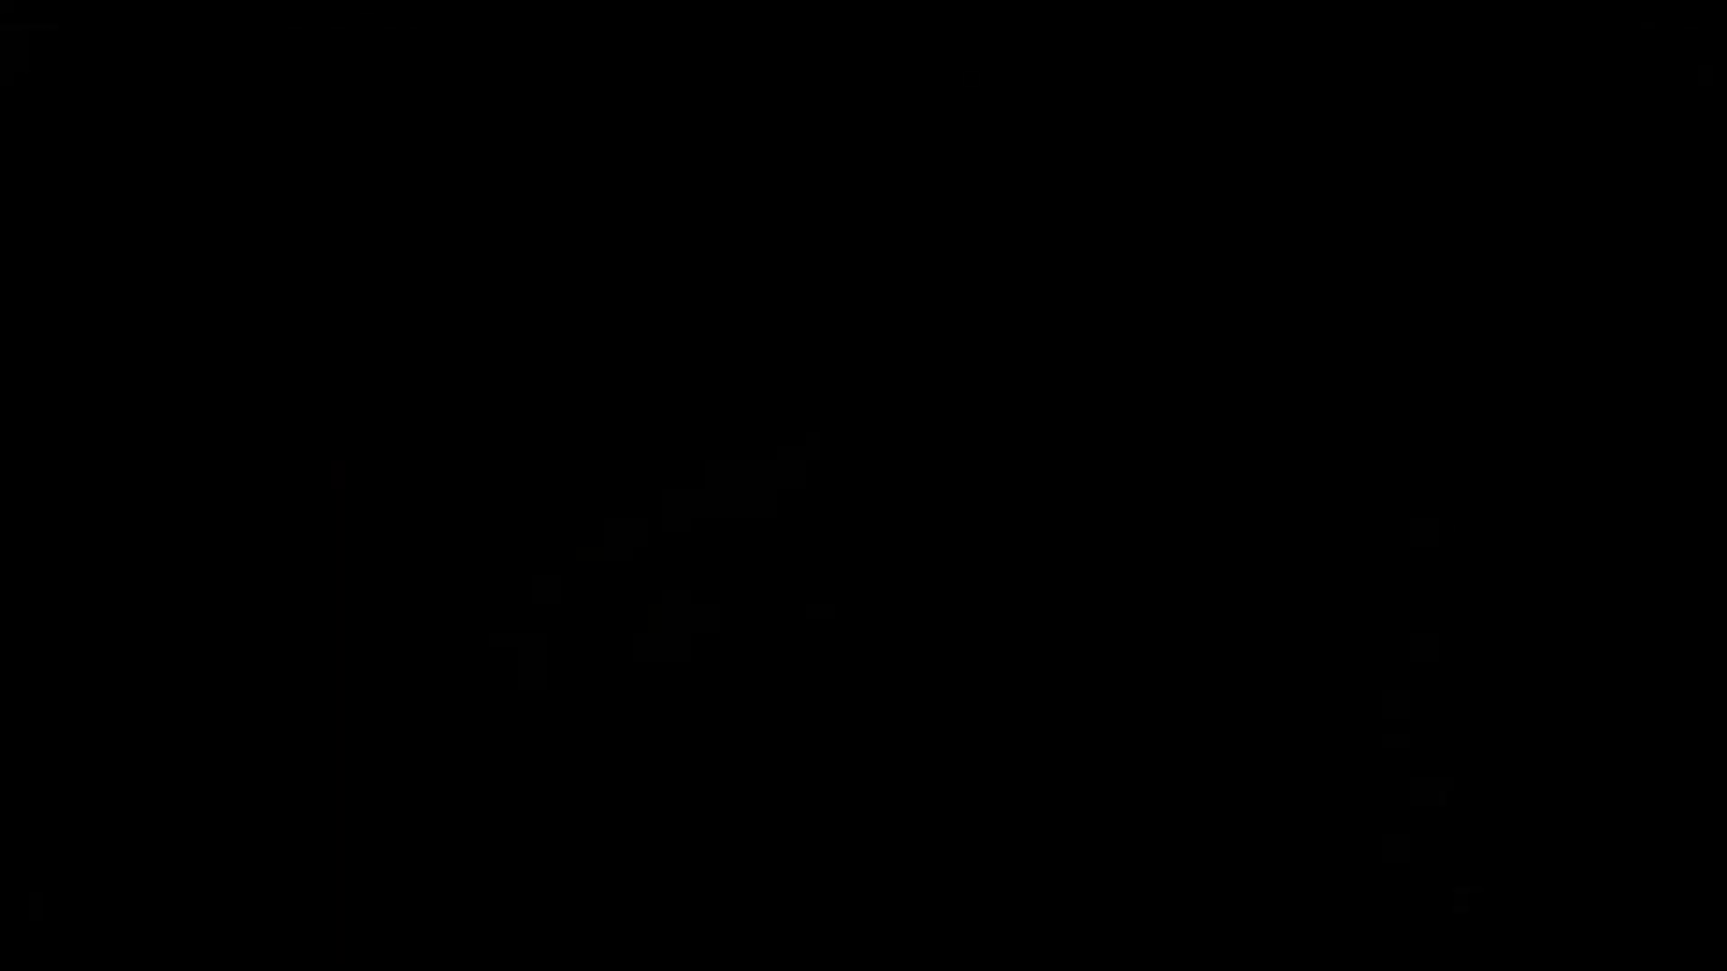